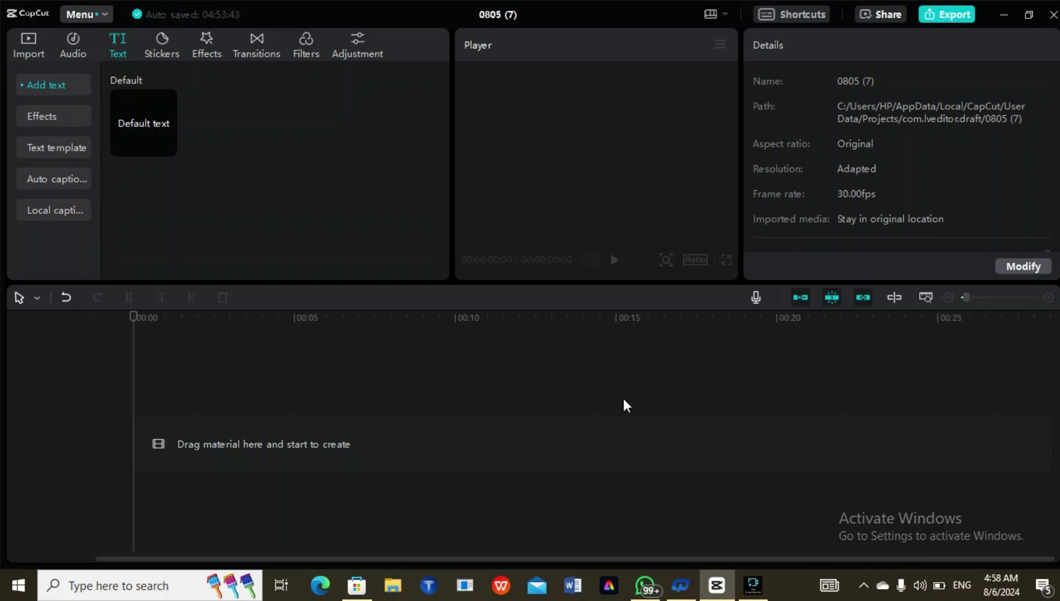
{"action": "left_click", "coordinate": [1004, 14]}
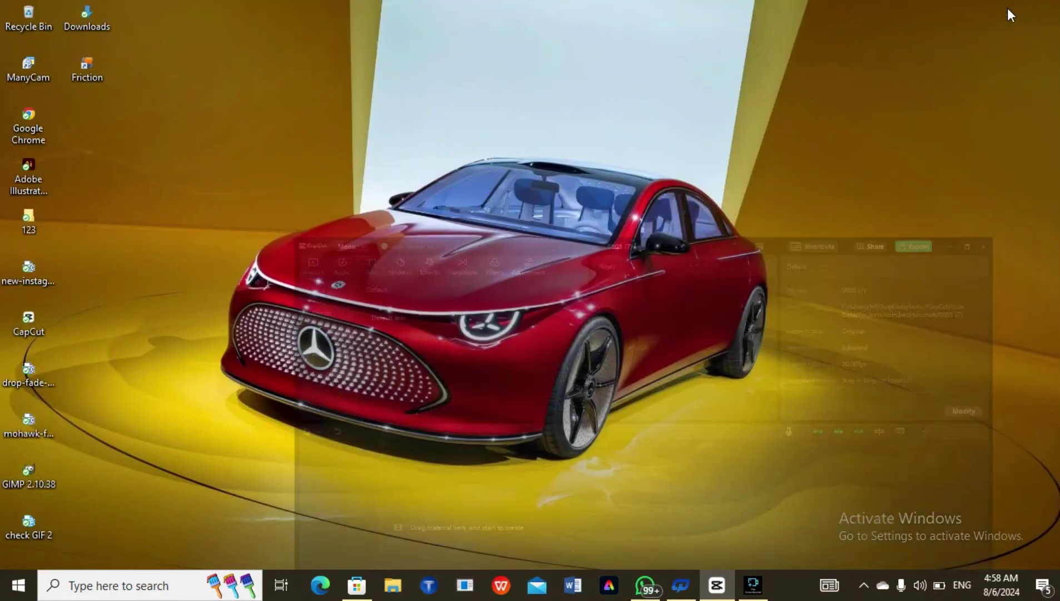
{"action": "left_click", "coordinate": [356, 585]}
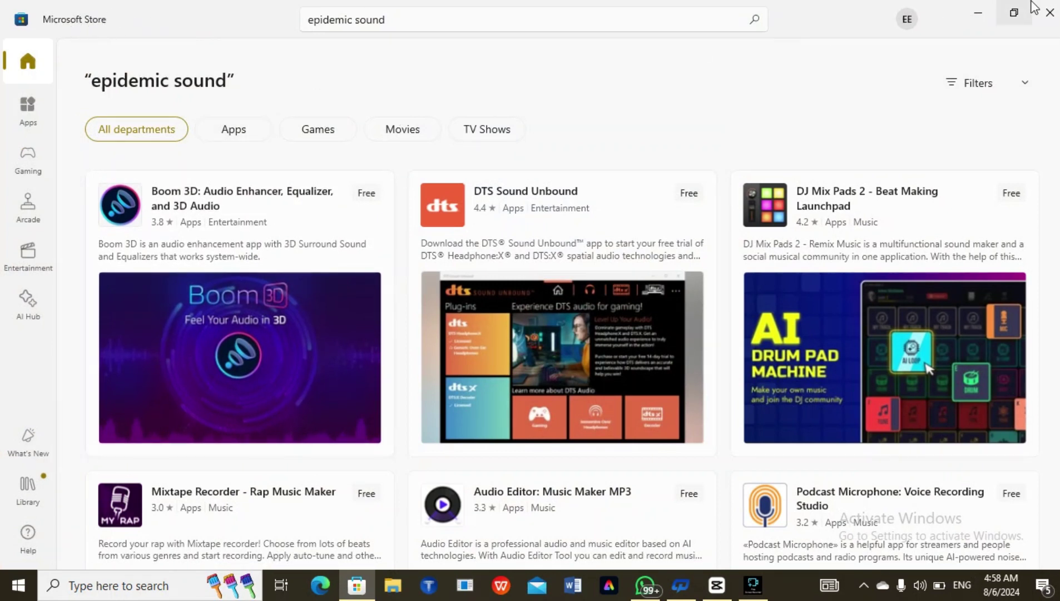
{"action": "left_click", "coordinate": [978, 12]}
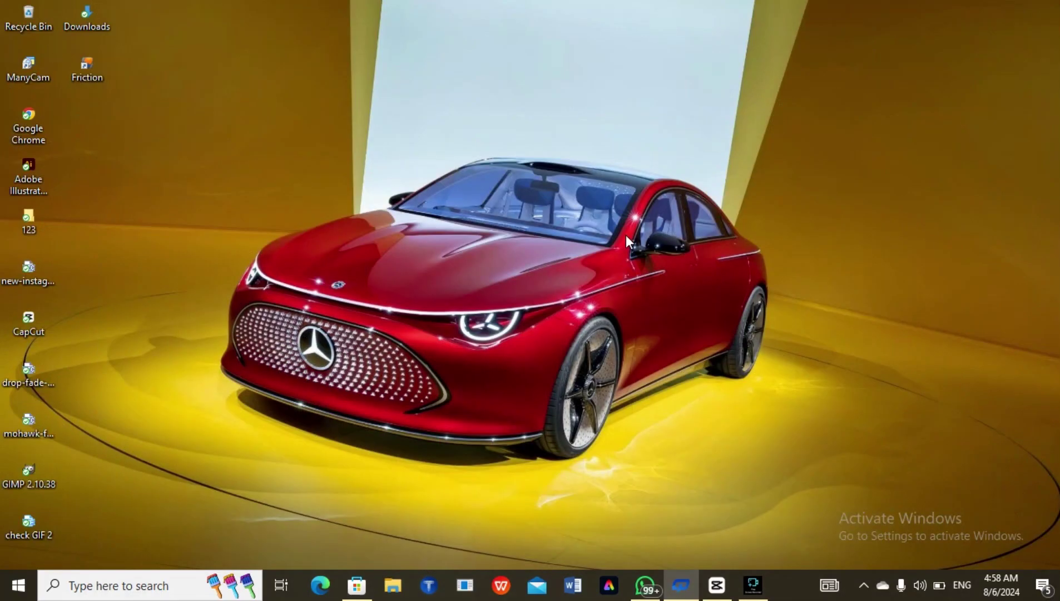
{"action": "left_click", "coordinate": [724, 589]}
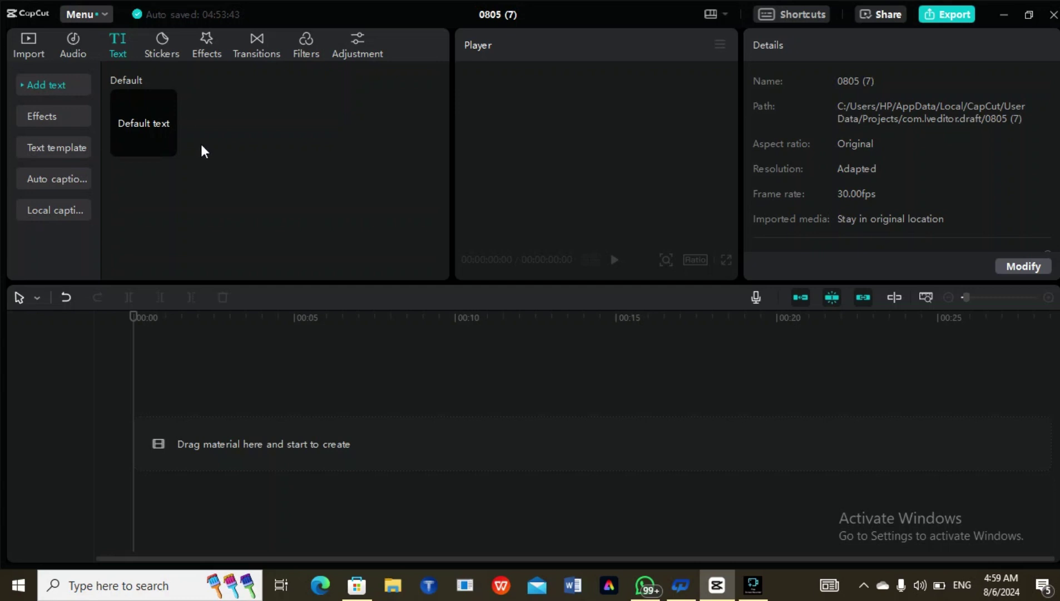
- Delete the existing h.mp4 clip from the project's imported media
{"action": "left_click", "coordinate": [32, 34]}
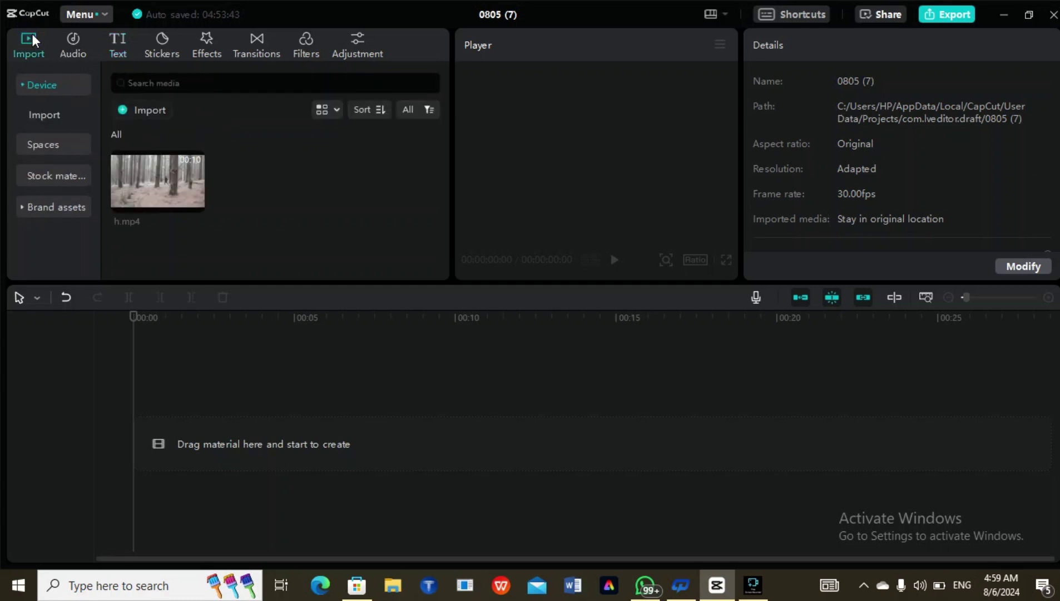
{"action": "left_click", "coordinate": [183, 178]}
{"action": "key", "text": "Delete"}
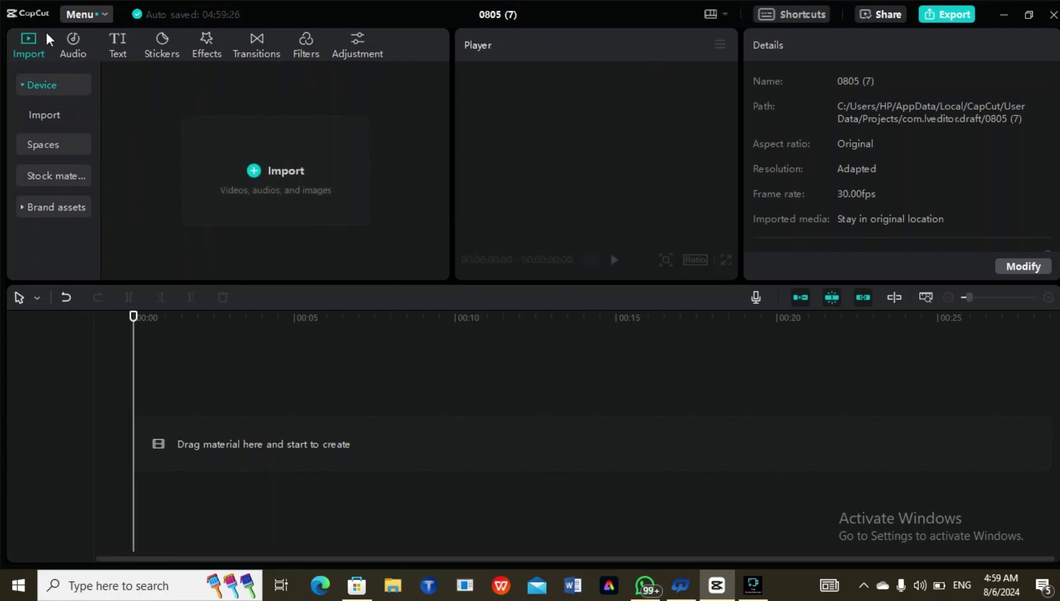
- Import the video h from the Videos folder and add it to the timeline
{"action": "left_click", "coordinate": [259, 170]}
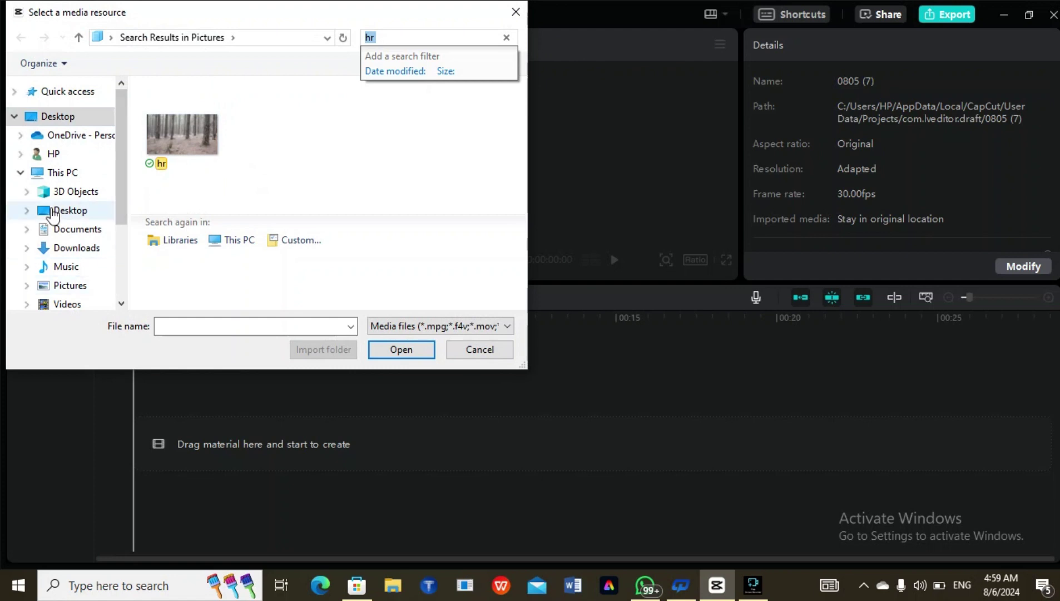
{"action": "left_click", "coordinate": [68, 303]}
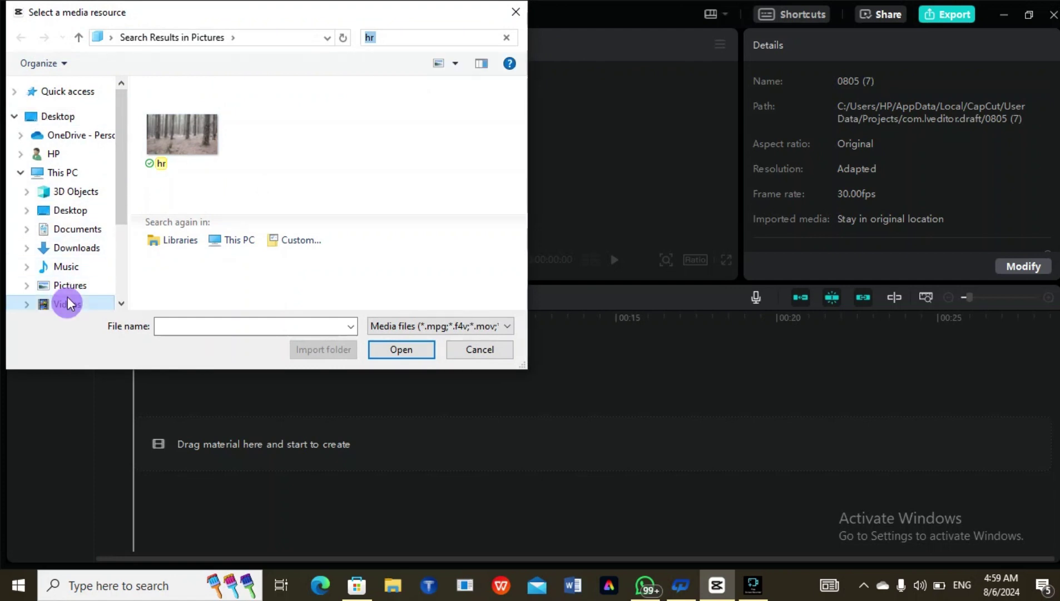
{"action": "left_click", "coordinate": [461, 225]}
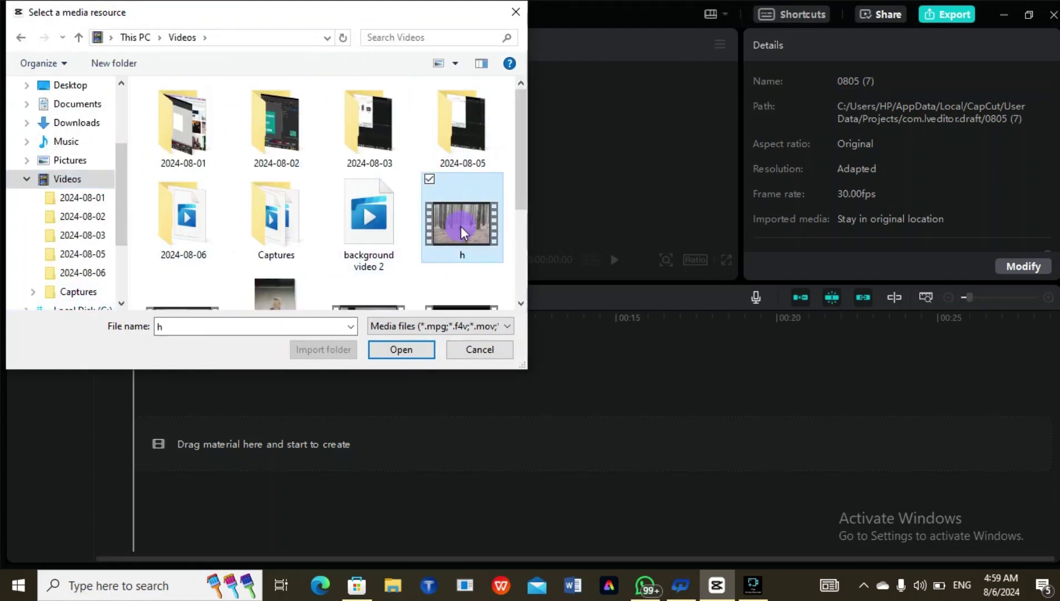
{"action": "left_click", "coordinate": [408, 350]}
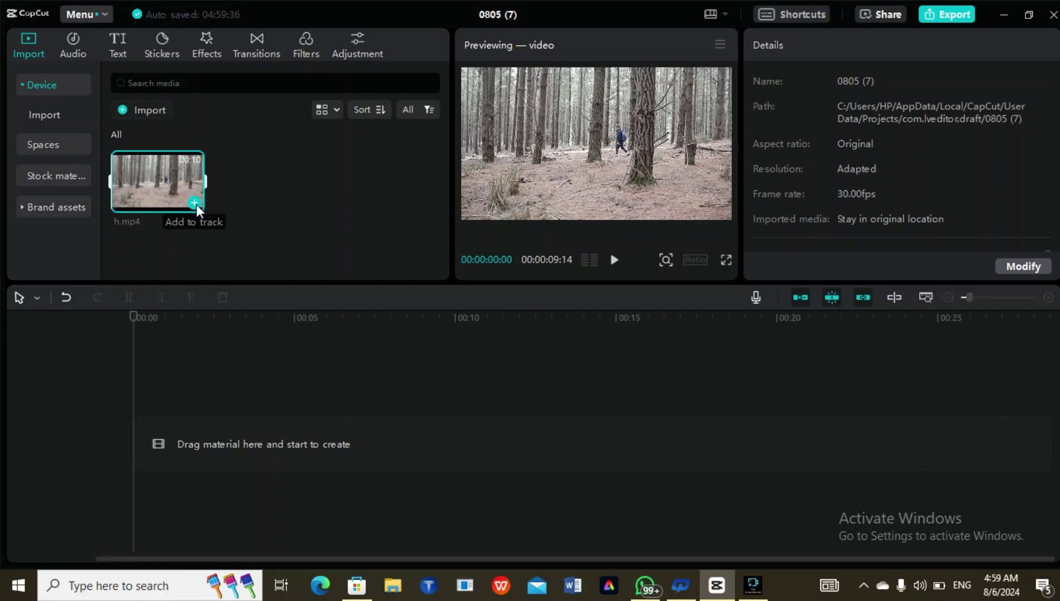
{"action": "left_click_drag", "start_coordinate": [157, 227], "coordinate": [153, 197]}
{"action": "left_click", "coordinate": [195, 201]}
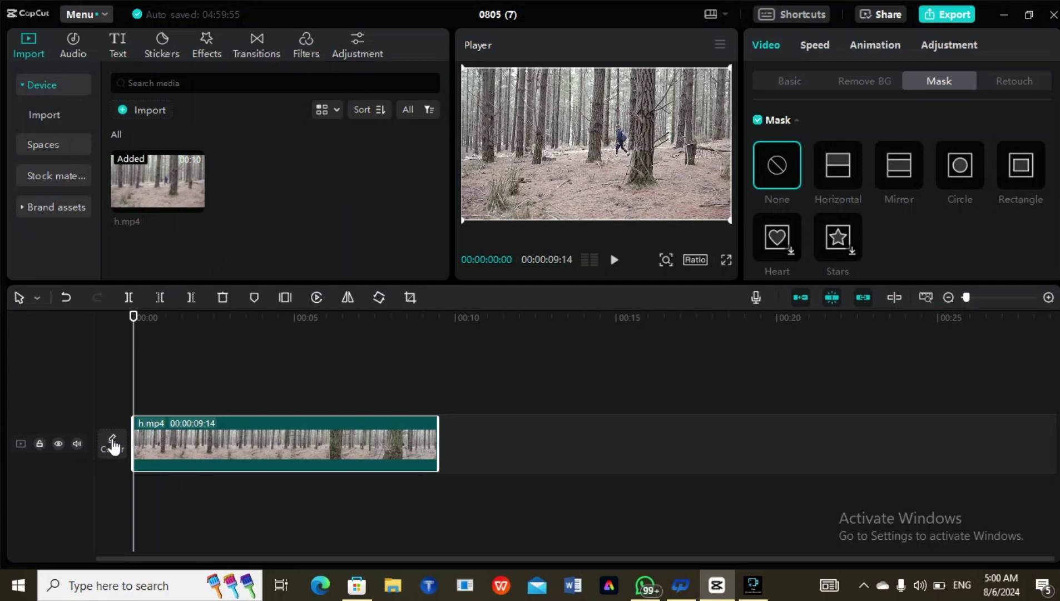
- Preview the h.mp4 clip, partly in full screen, and return the playhead to the start of the timeline
{"action": "left_click", "coordinate": [615, 260]}
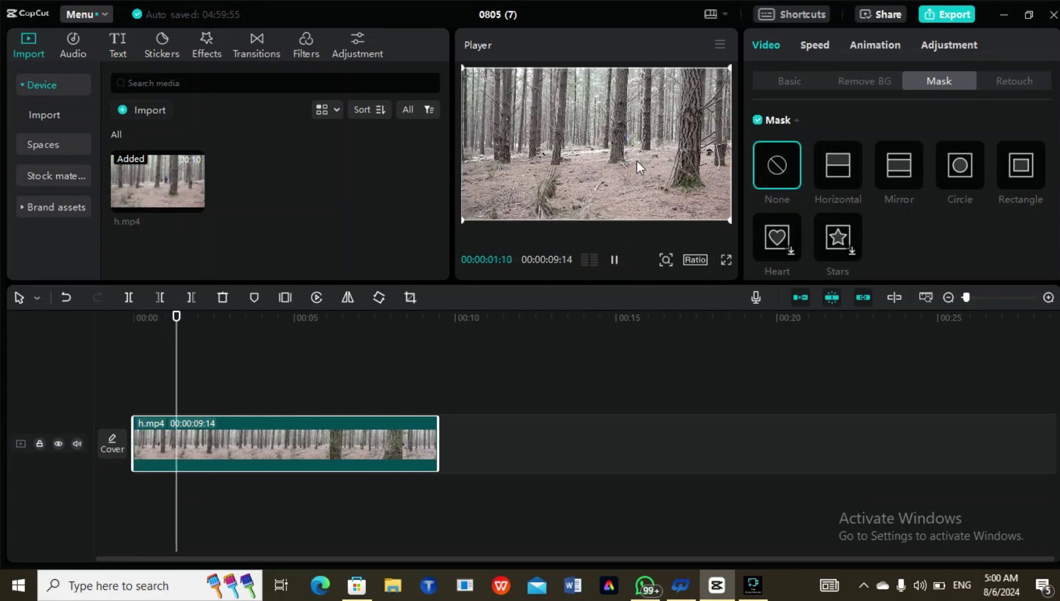
{"action": "left_click", "coordinate": [727, 259]}
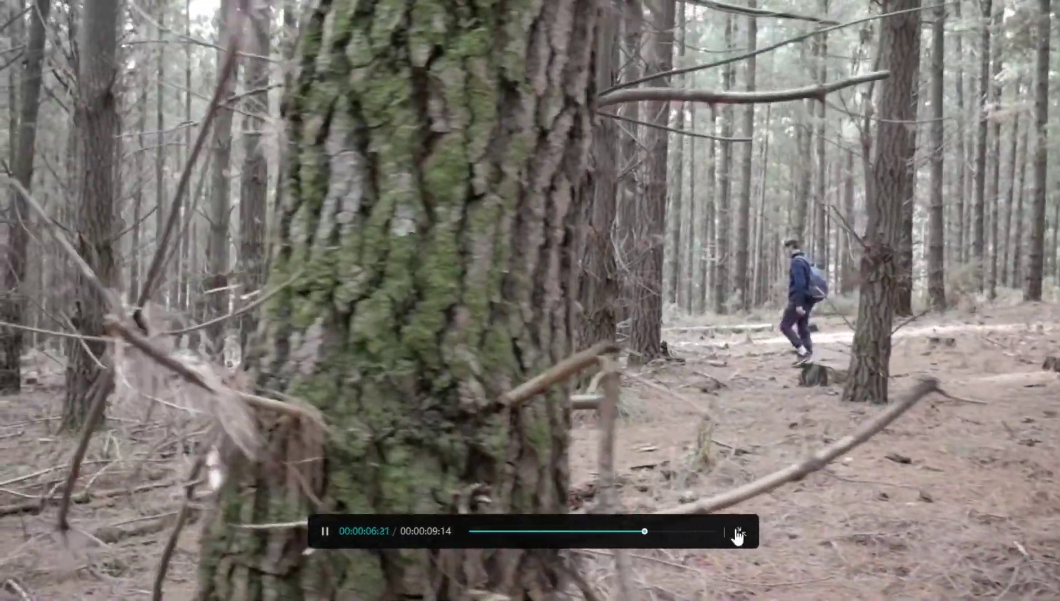
{"action": "left_click", "coordinate": [738, 535]}
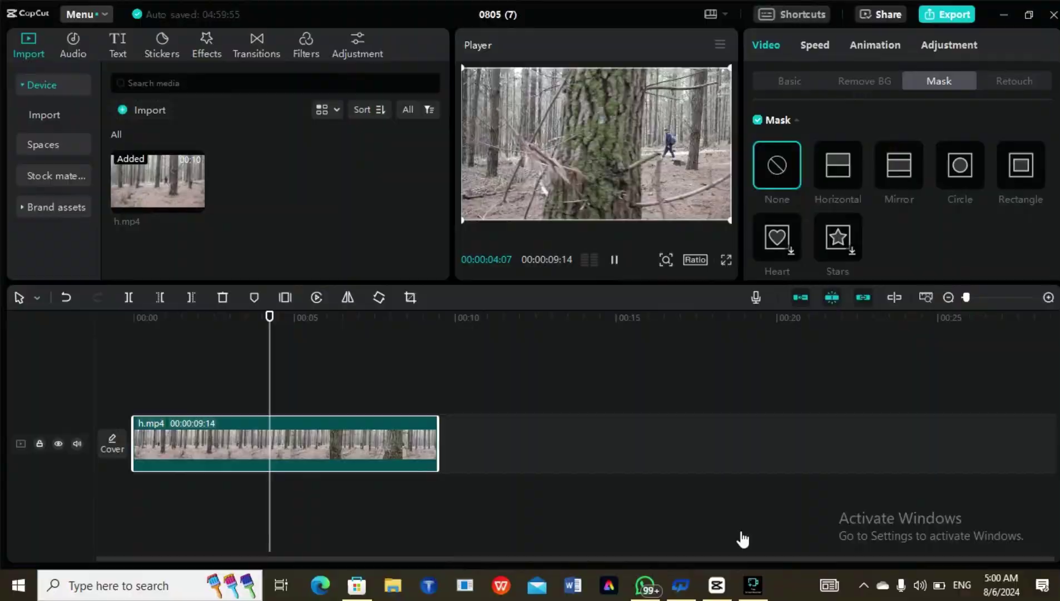
{"action": "left_click", "coordinate": [609, 260]}
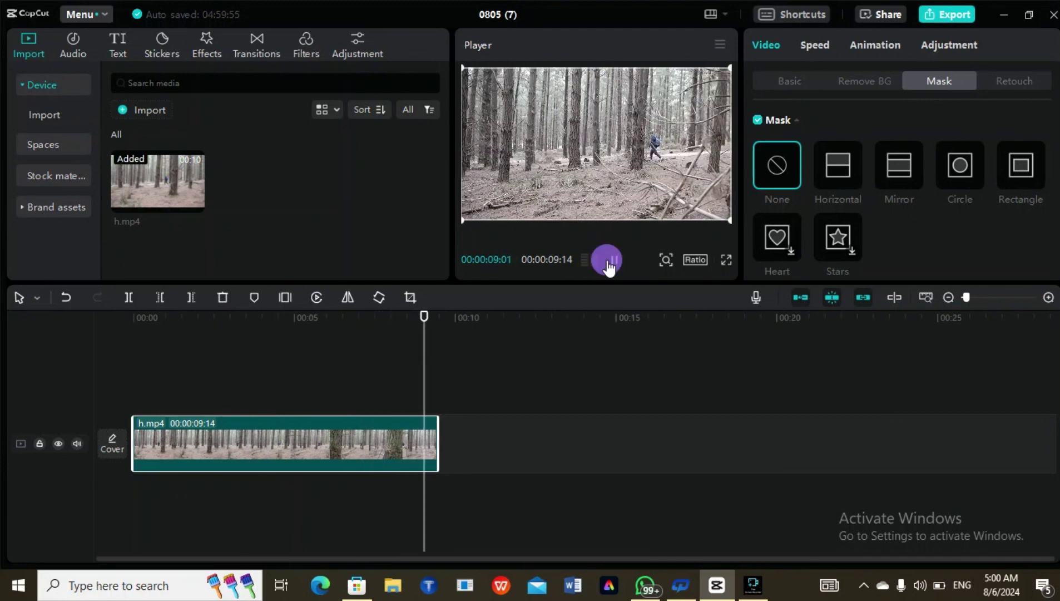
{"action": "left_click", "coordinate": [277, 343]}
{"action": "left_click", "coordinate": [72, 344]}
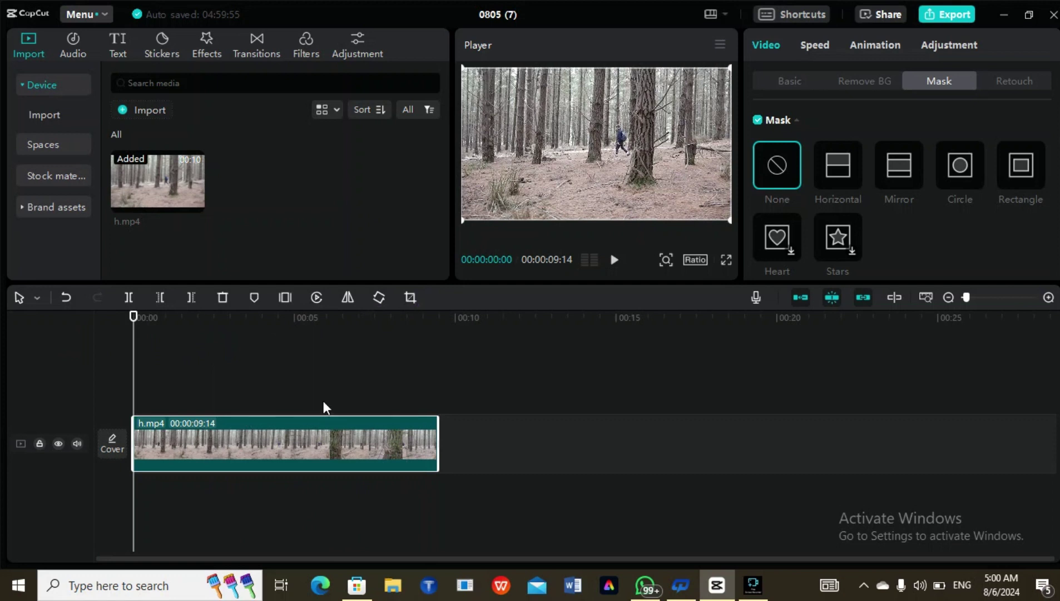
- Copy the h.mp4 clip and paste the duplicate on a track above the original, starting at 00:00
{"action": "right_click", "coordinate": [263, 431]}
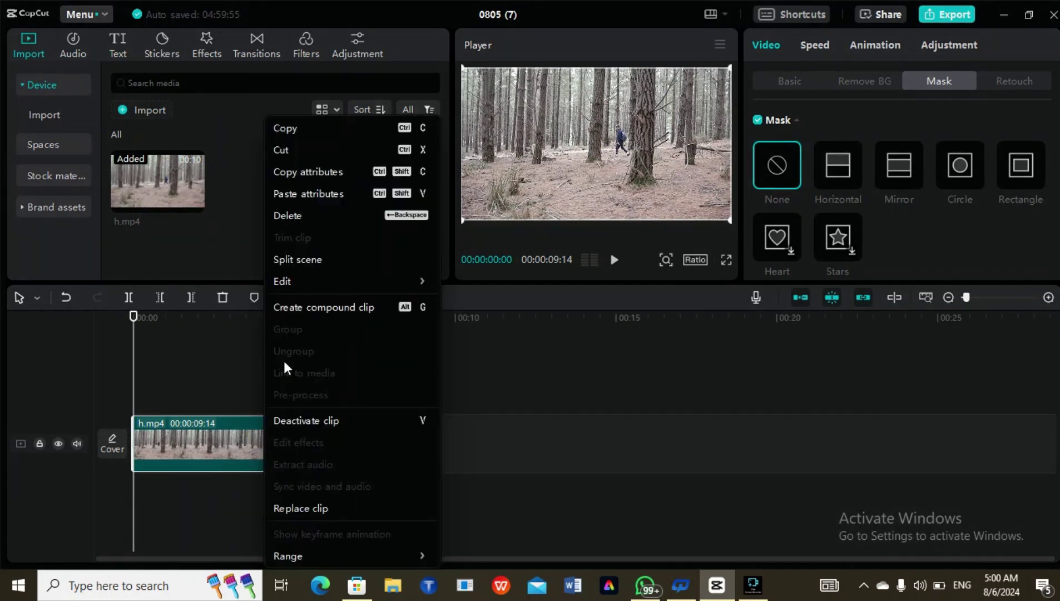
{"action": "left_click", "coordinate": [315, 129]}
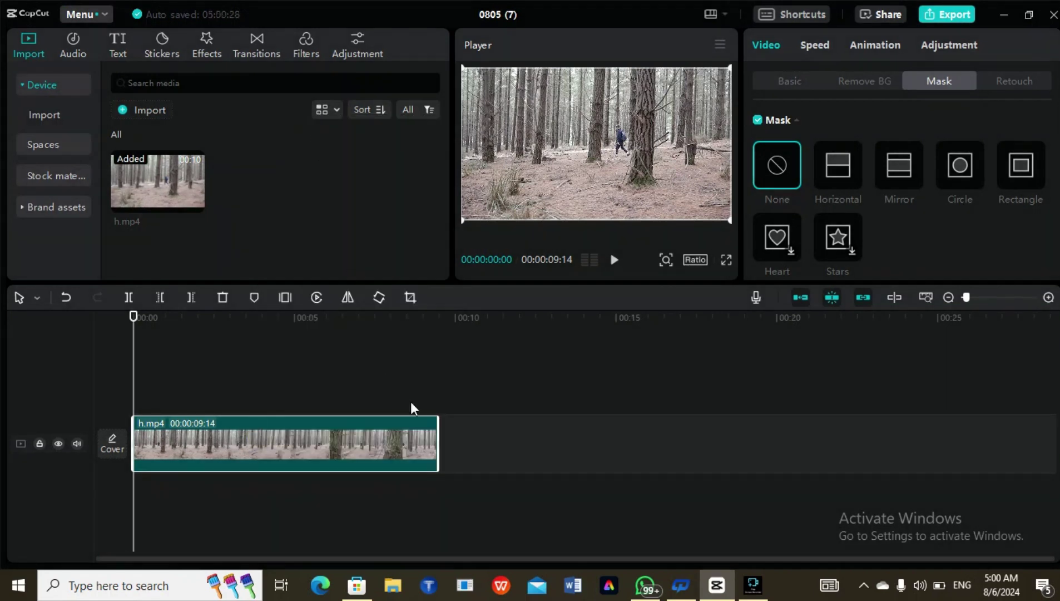
{"action": "right_click", "coordinate": [483, 439]}
{"action": "left_click", "coordinate": [510, 454]}
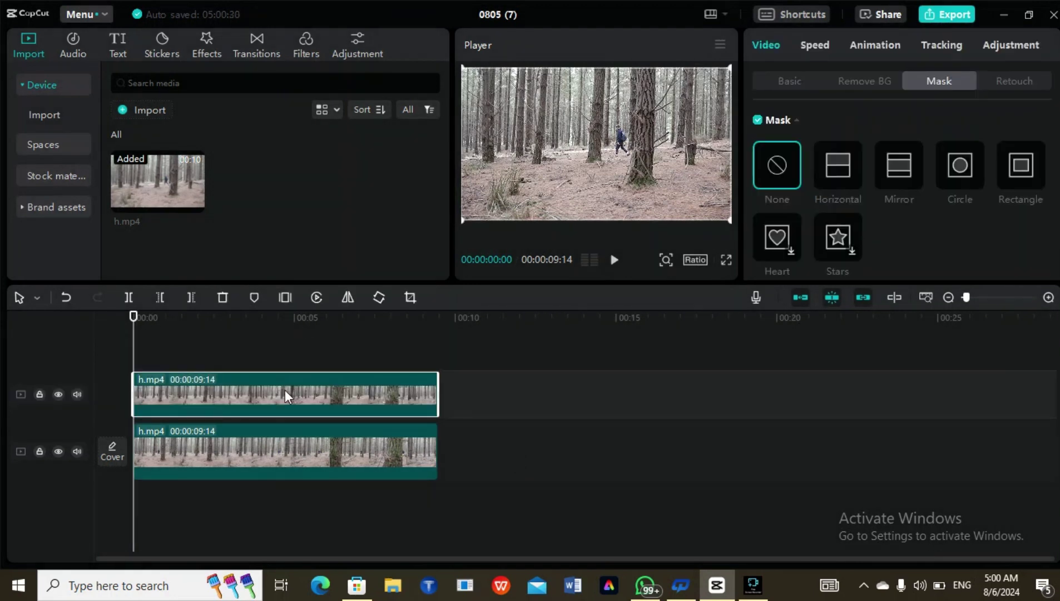
{"action": "mouse_move", "coordinate": [390, 382]}
{"action": "left_mouse_down"}
{"action": "mouse_move", "coordinate": [573, 391]}
{"action": "mouse_move", "coordinate": [466, 395]}
{"action": "mouse_move", "coordinate": [385, 381]}
{"action": "mouse_move", "coordinate": [509, 363]}
{"action": "mouse_move", "coordinate": [422, 369]}
{"action": "mouse_move", "coordinate": [389, 356]}
{"action": "mouse_move", "coordinate": [415, 379]}
{"action": "mouse_move", "coordinate": [383, 393]}
{"action": "left_mouse_up"}
{"action": "left_click_drag", "start_coordinate": [316, 448], "coordinate": [341, 452]}
{"action": "left_click_drag", "start_coordinate": [341, 396], "coordinate": [249, 406]}
{"action": "left_click", "coordinate": [66, 48]}
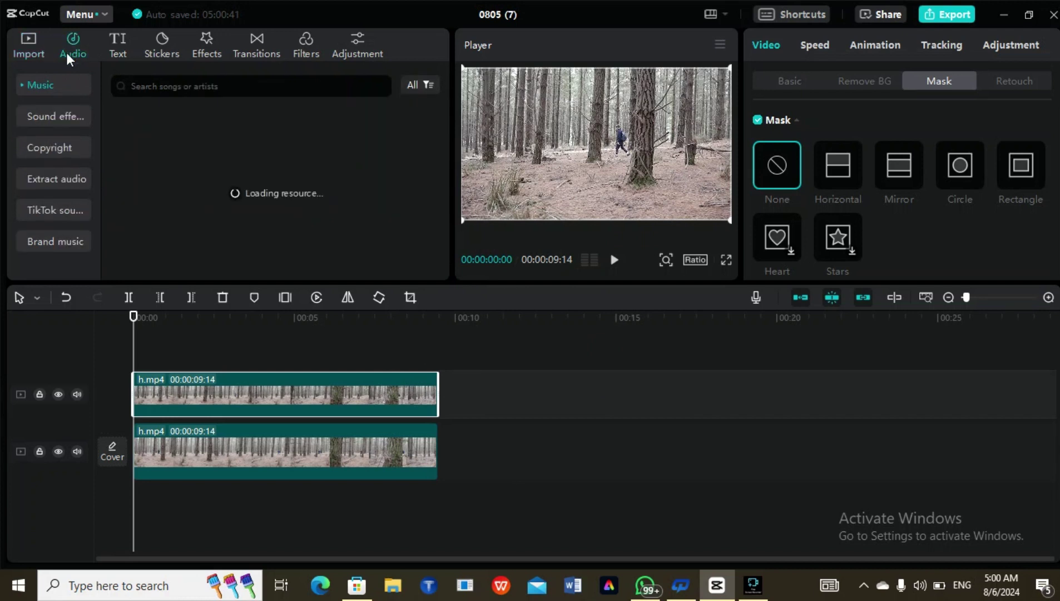
{"action": "left_click", "coordinate": [48, 83]}
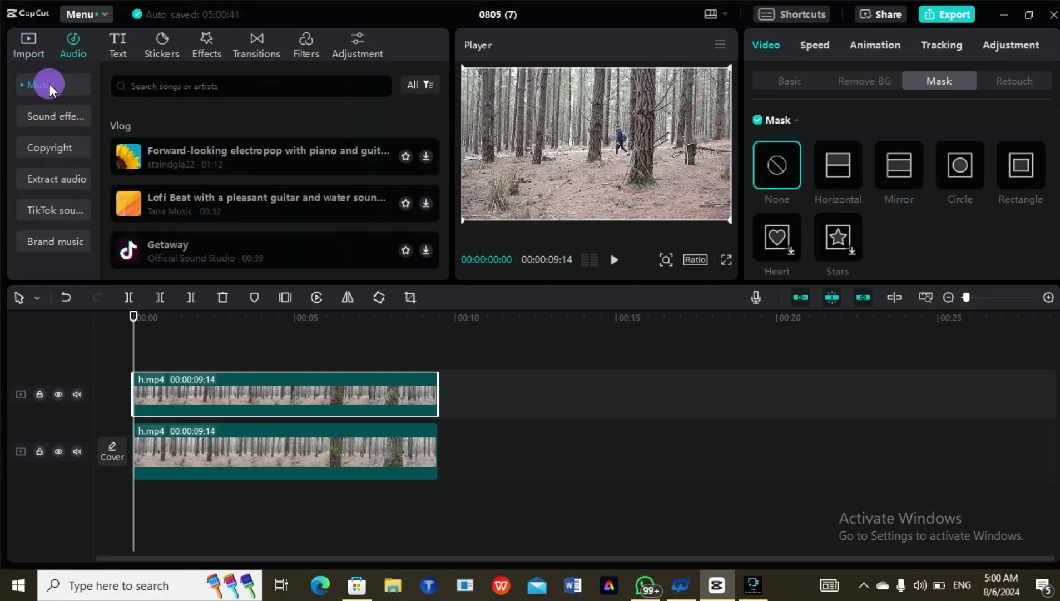
{"action": "left_click", "coordinate": [28, 39]}
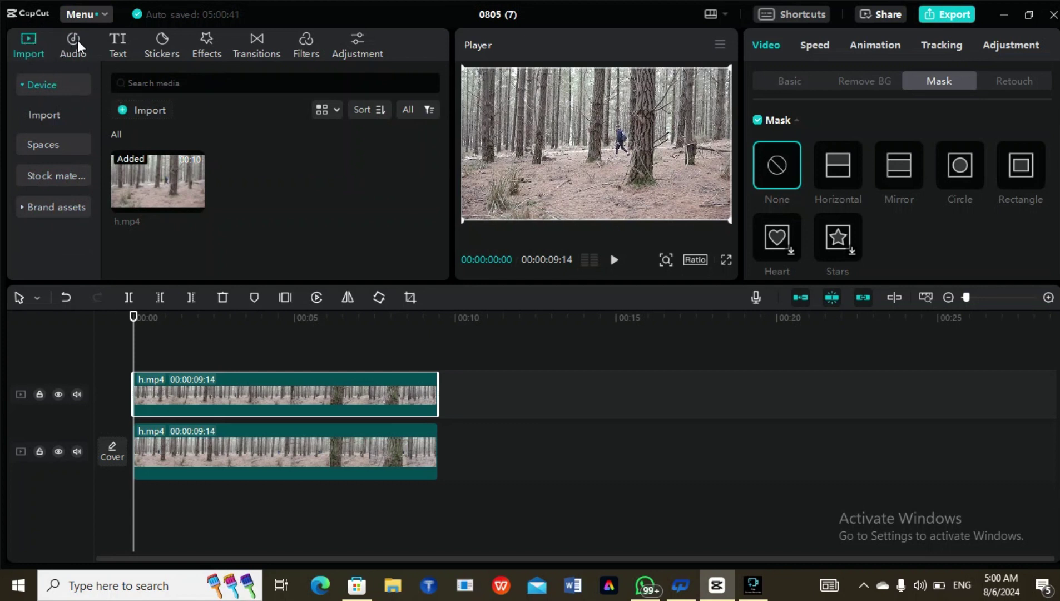
- Import the WhatsApp Audio 2024-08-06 MP3 from the Music folder and add it to the timeline
{"action": "left_click", "coordinate": [154, 108]}
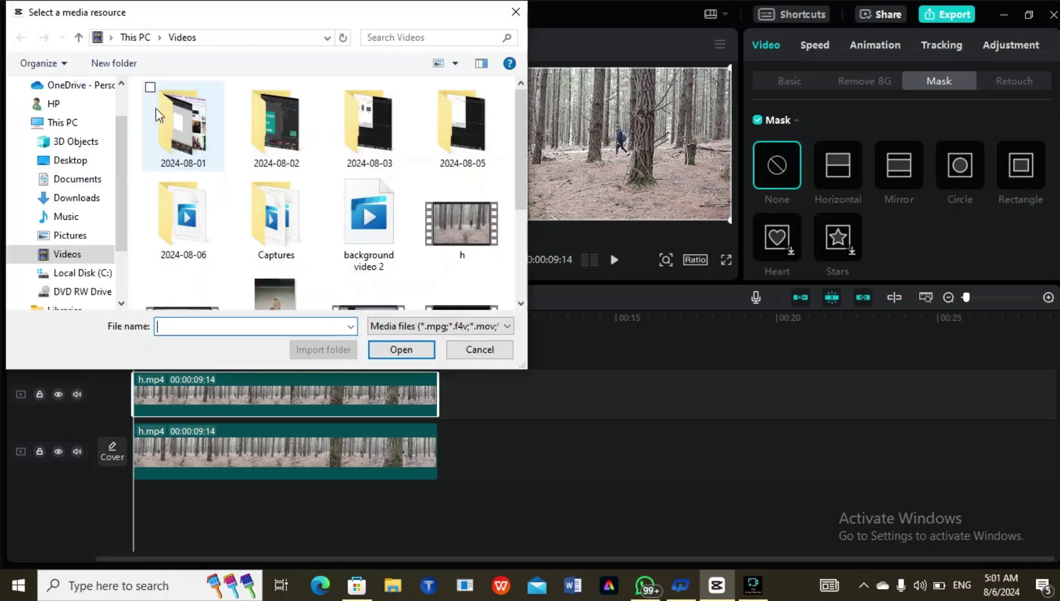
{"action": "left_click", "coordinate": [68, 217]}
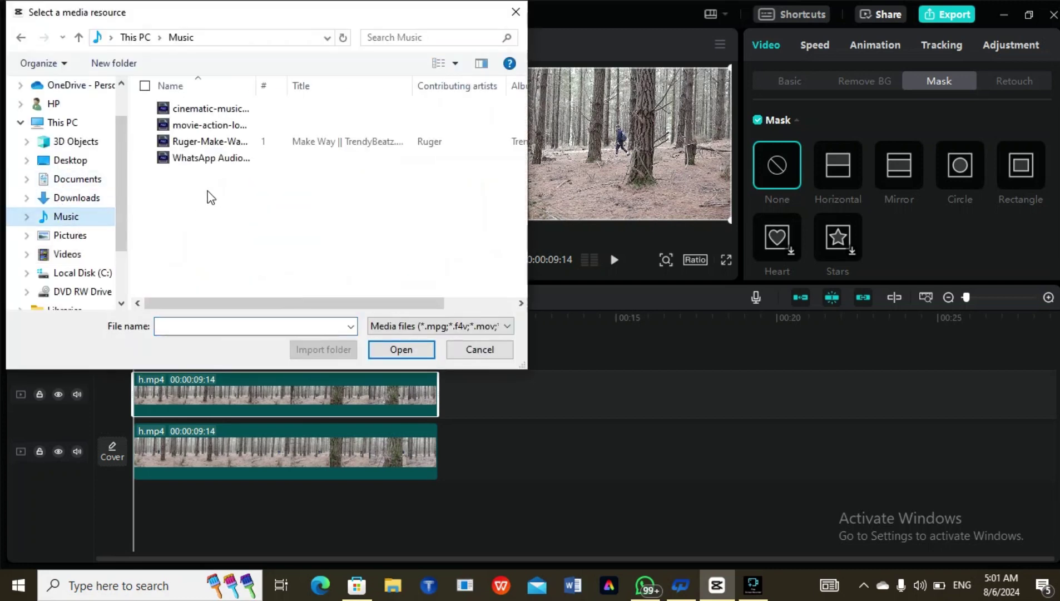
{"action": "left_click", "coordinate": [210, 158]}
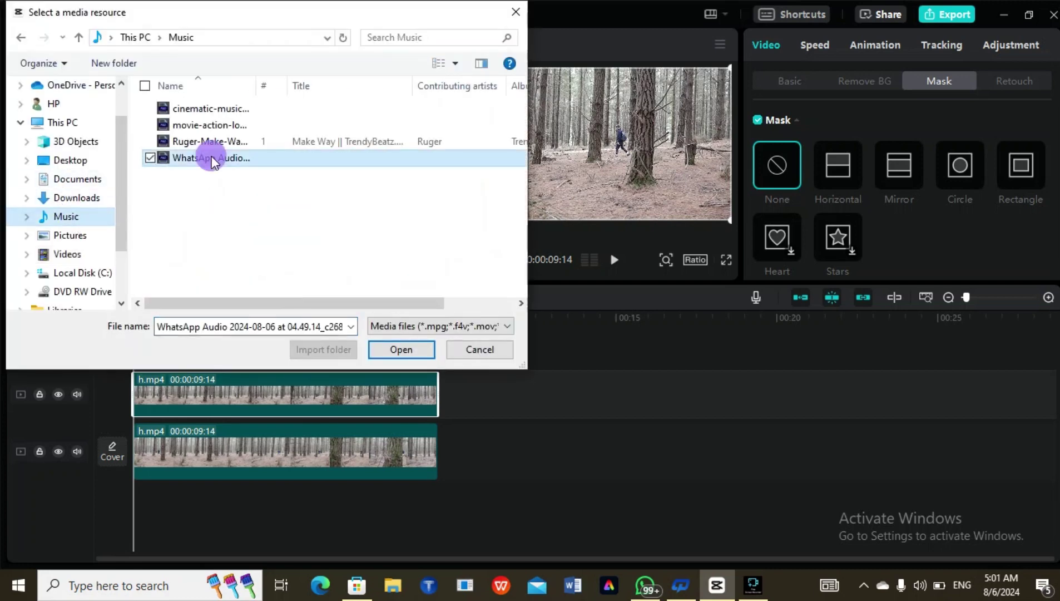
{"action": "left_click", "coordinate": [393, 348]}
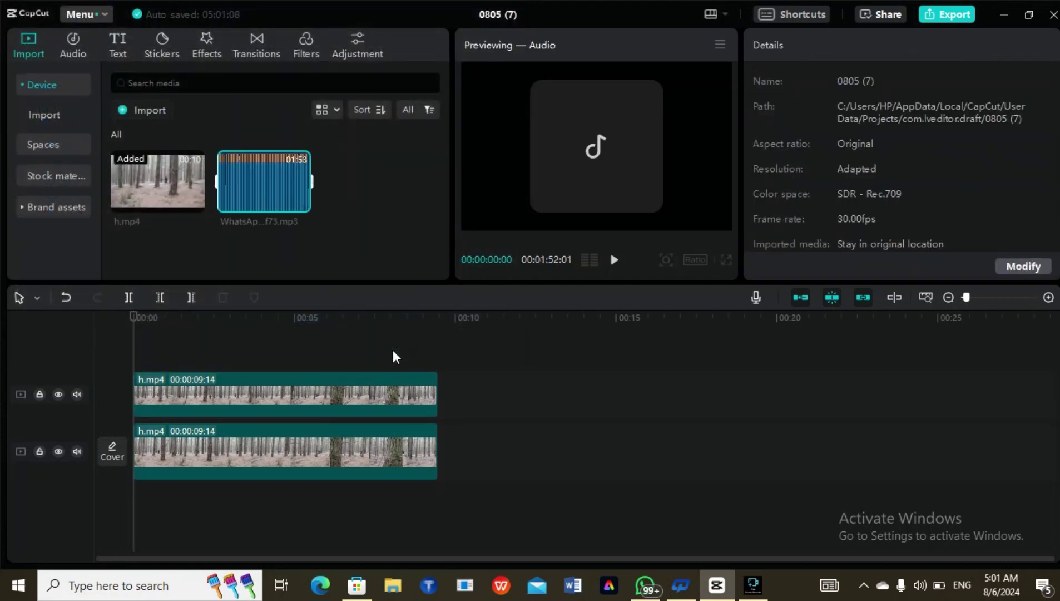
{"action": "mouse_move", "coordinate": [249, 171]}
{"action": "left_click", "coordinate": [299, 203]}
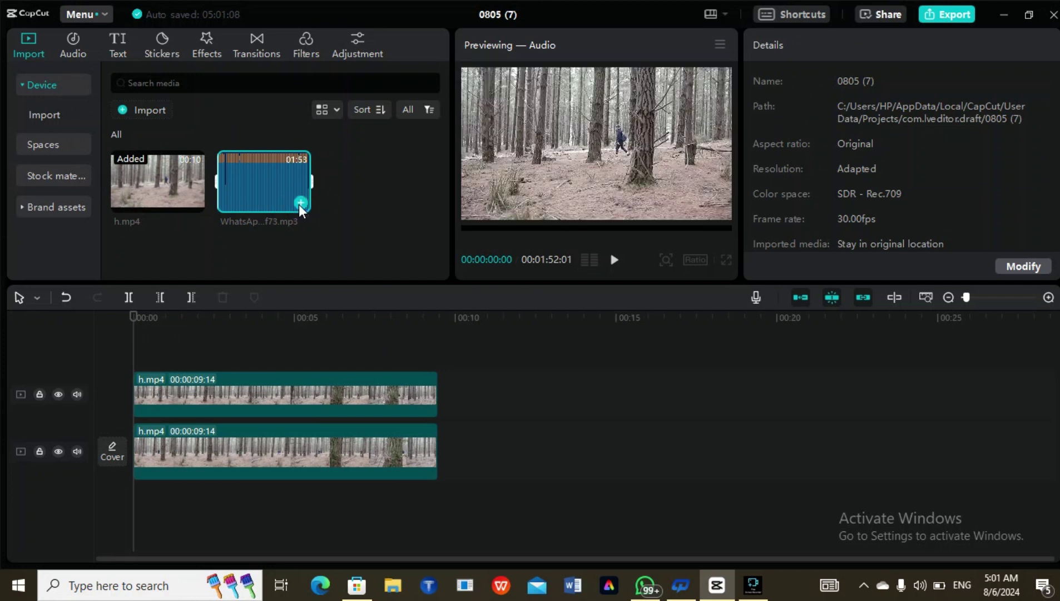
- Raise the audio clip's volume to 20.0 dB during playback and return the playhead to the start
{"action": "left_click", "coordinate": [269, 509]}
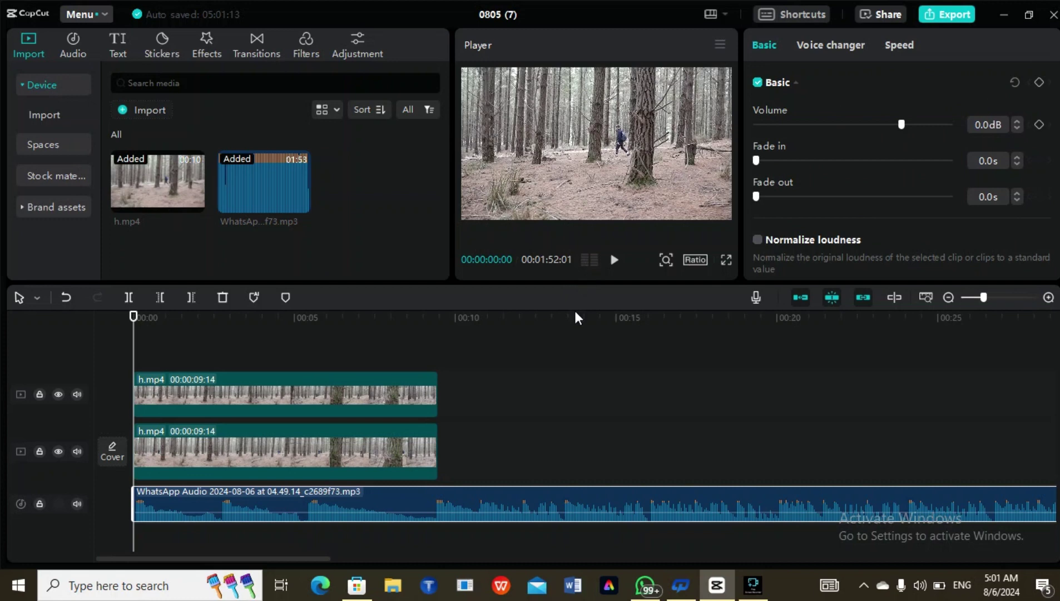
{"action": "left_click", "coordinate": [614, 262]}
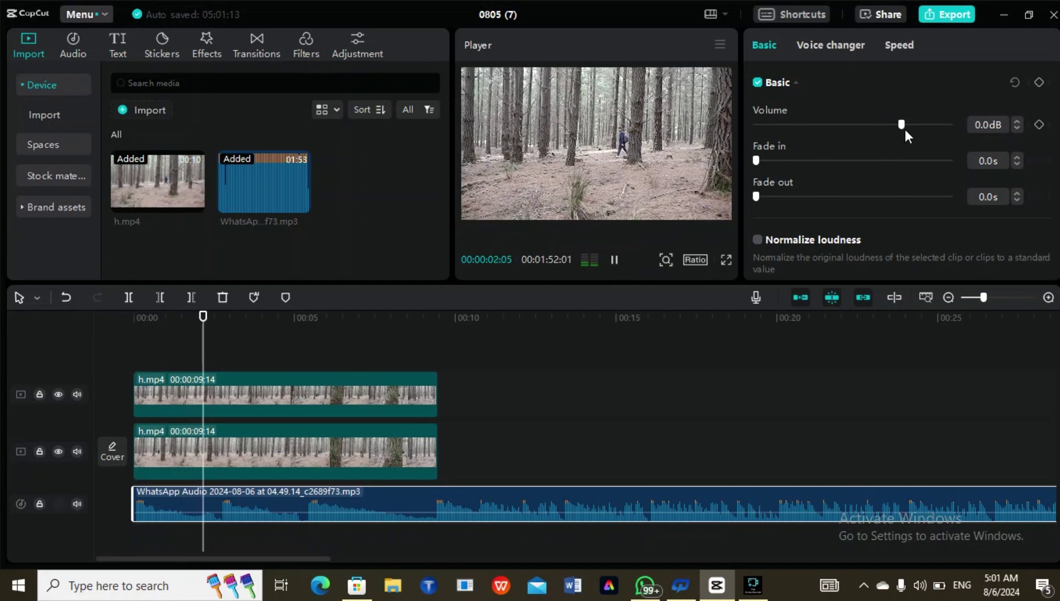
{"action": "left_click_drag", "start_coordinate": [901, 122], "coordinate": [952, 124]}
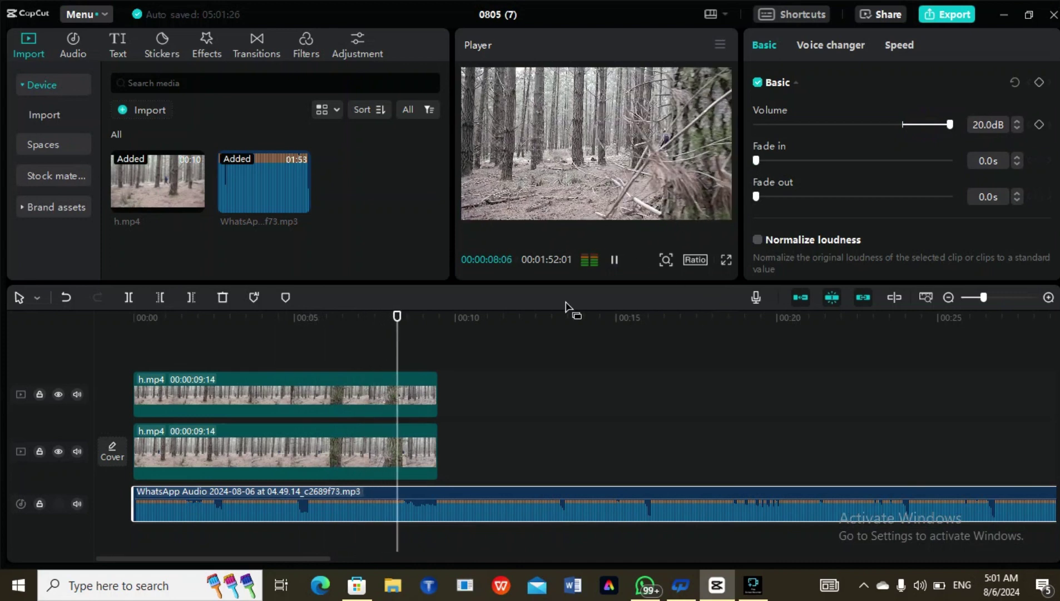
{"action": "left_click_drag", "start_coordinate": [448, 315], "coordinate": [133, 353]}
{"action": "key", "text": "space"}
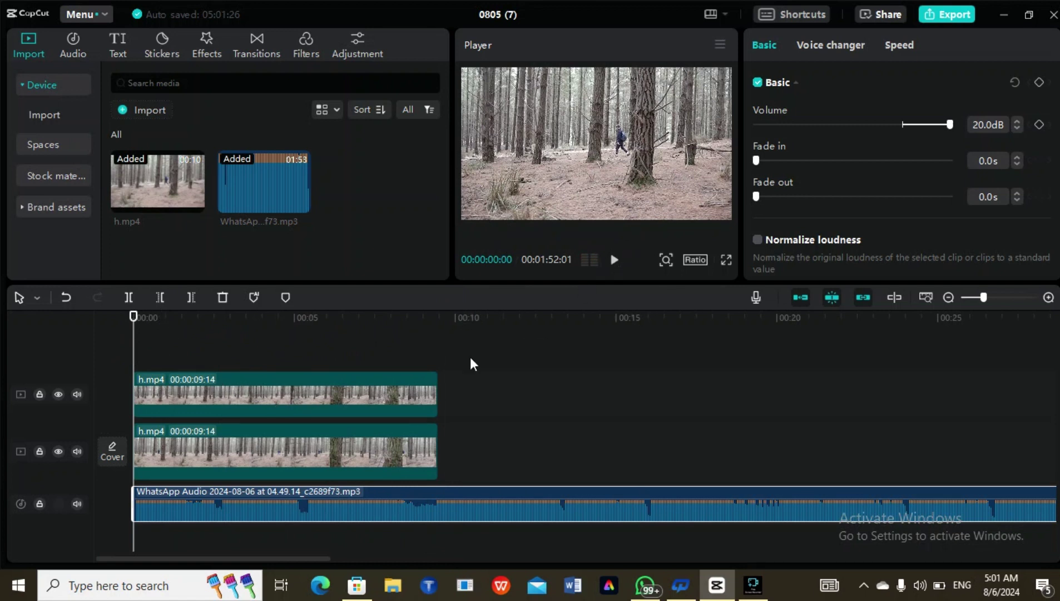
- Try to extend the end of the upper h.mp4 clip further along the timeline
{"action": "left_click", "coordinate": [414, 394]}
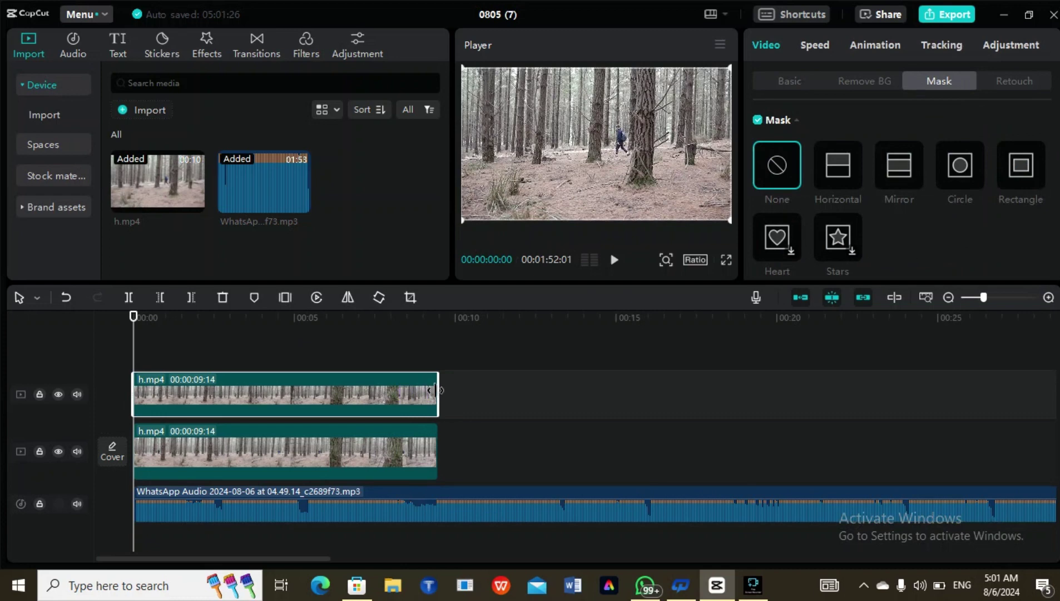
{"action": "mouse_move", "coordinate": [437, 395]}
{"action": "left_mouse_down"}
{"action": "mouse_move", "coordinate": [321, 402]}
{"action": "mouse_move", "coordinate": [513, 436]}
{"action": "mouse_move", "coordinate": [459, 433]}
{"action": "mouse_move", "coordinate": [421, 421]}
{"action": "mouse_move", "coordinate": [484, 413]}
{"action": "mouse_move", "coordinate": [391, 392]}
{"action": "mouse_move", "coordinate": [523, 415]}
{"action": "left_mouse_up"}
- Split the audio at 00:00:09:14, where the video clips end, and move the second part about 3 seconds away from the cut
{"action": "left_click", "coordinate": [567, 500]}
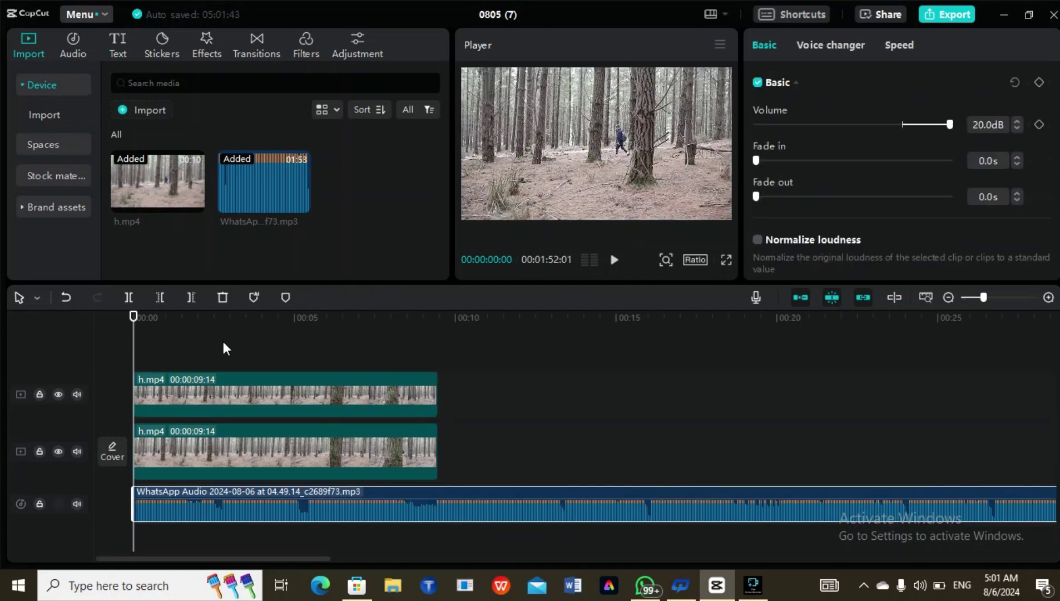
{"action": "left_click_drag", "start_coordinate": [134, 332], "coordinate": [436, 379]}
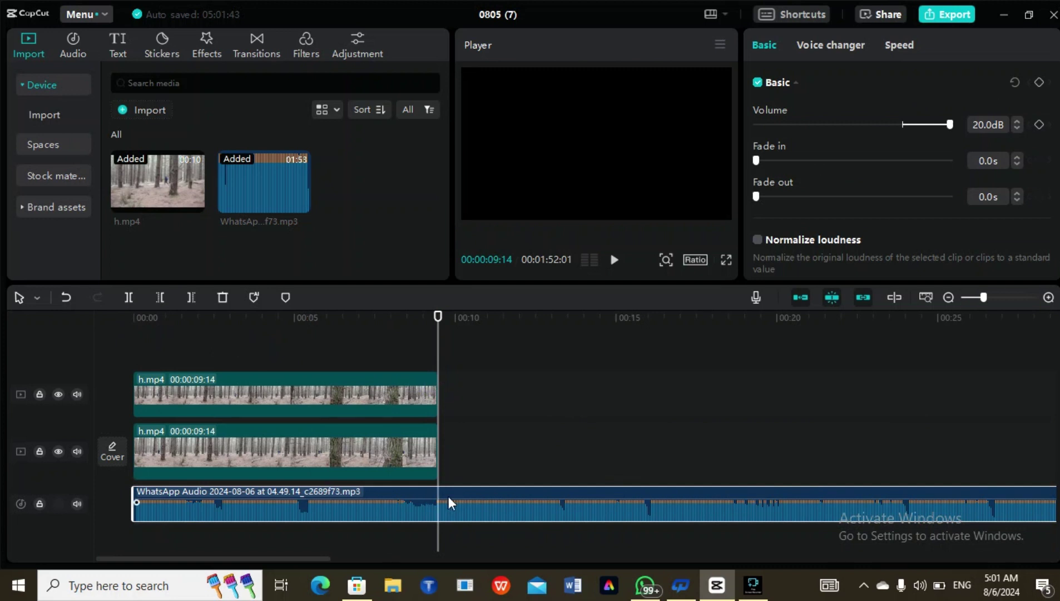
{"action": "key", "text": "ctrl+b"}
{"action": "left_click_drag", "start_coordinate": [446, 497], "coordinate": [551, 500]}
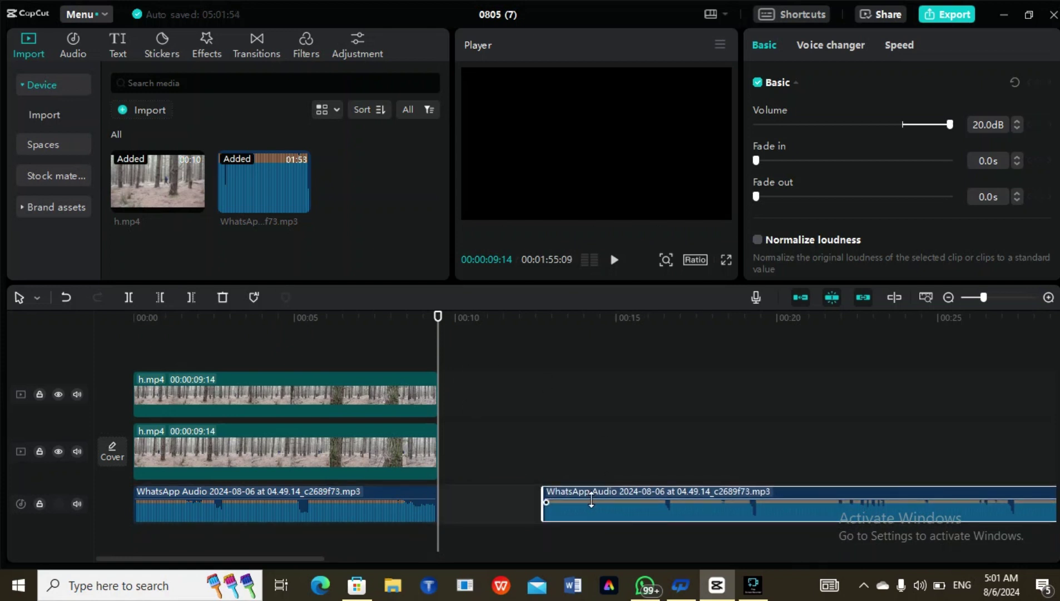
- Undo the move of the second audio part and the split at the end of the video clips
{"action": "key", "text": "ctrl+z"}
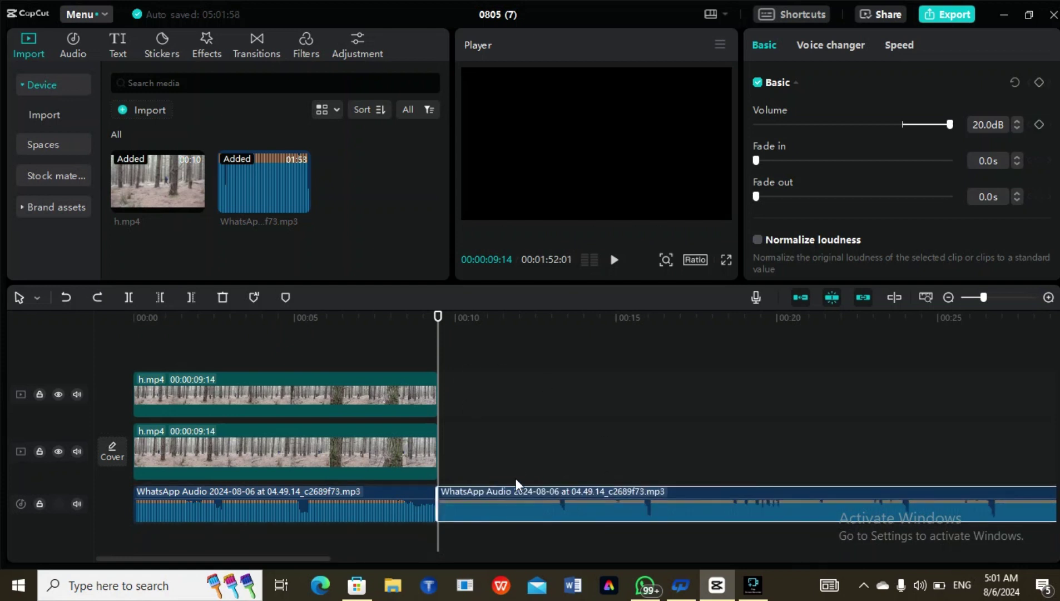
{"action": "key", "text": "ctrl+z"}
{"action": "left_click", "coordinate": [527, 445]}
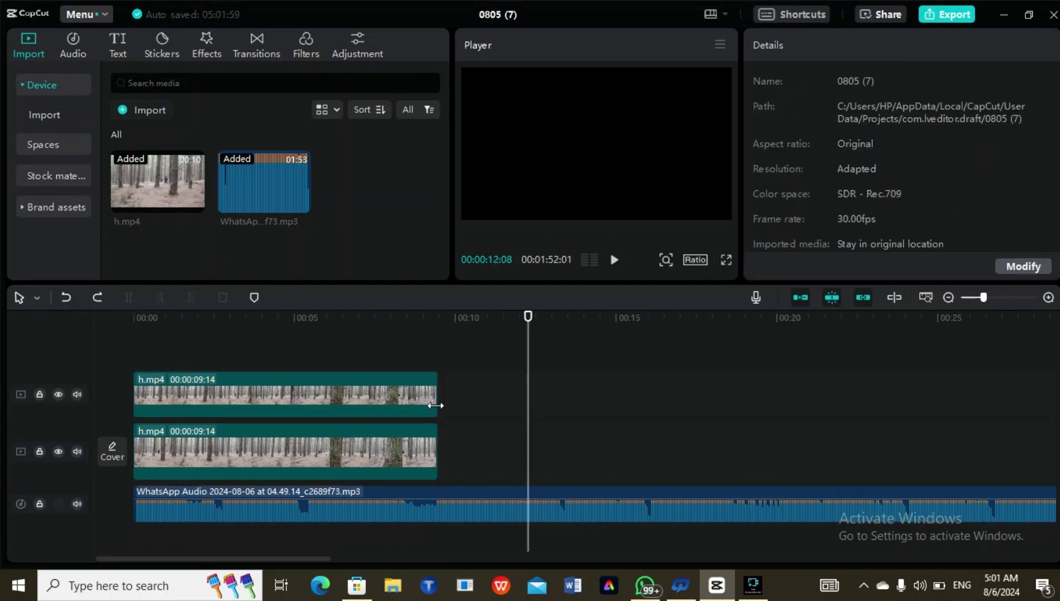
- Split the audio again at 00:00:09:14, where the video clips end, and delete the part after the cut
{"action": "left_click_drag", "start_coordinate": [529, 384], "coordinate": [435, 402]}
{"action": "left_click", "coordinate": [476, 522]}
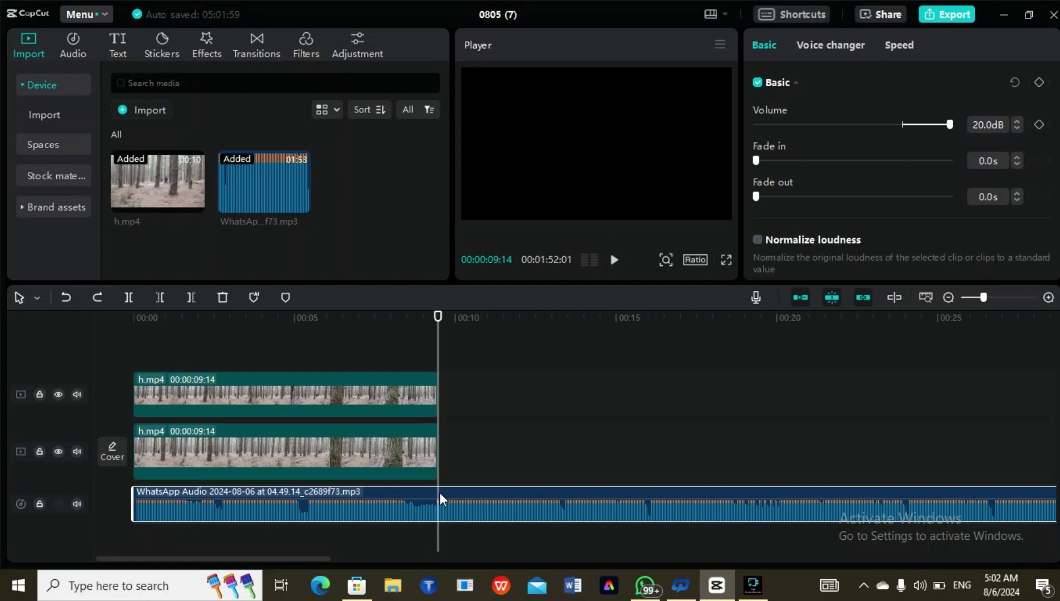
{"action": "key", "text": "ctrl+b"}
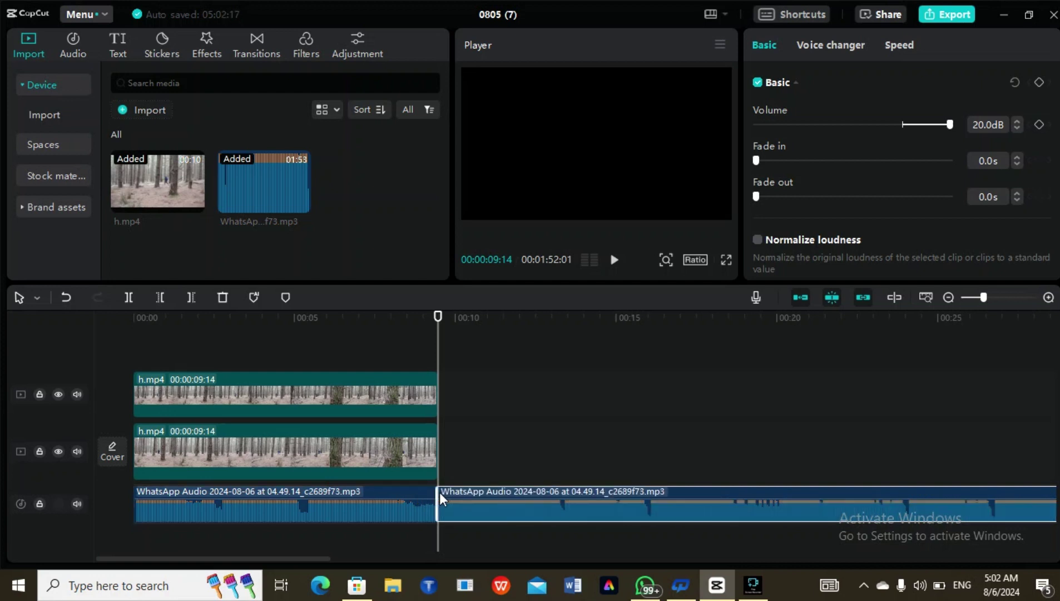
{"action": "left_click", "coordinate": [190, 297]}
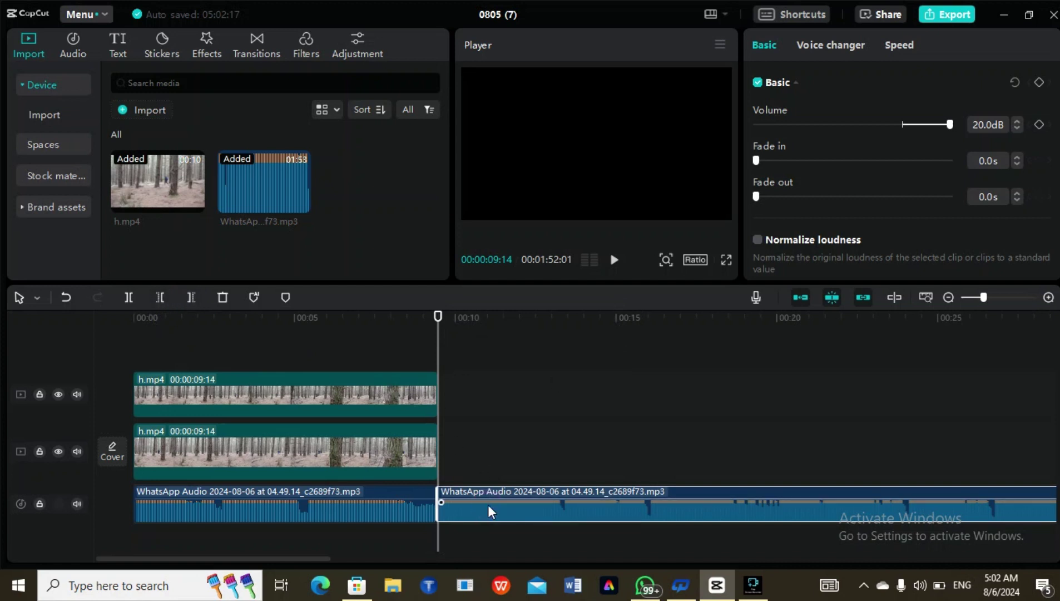
{"action": "key", "text": "Delete"}
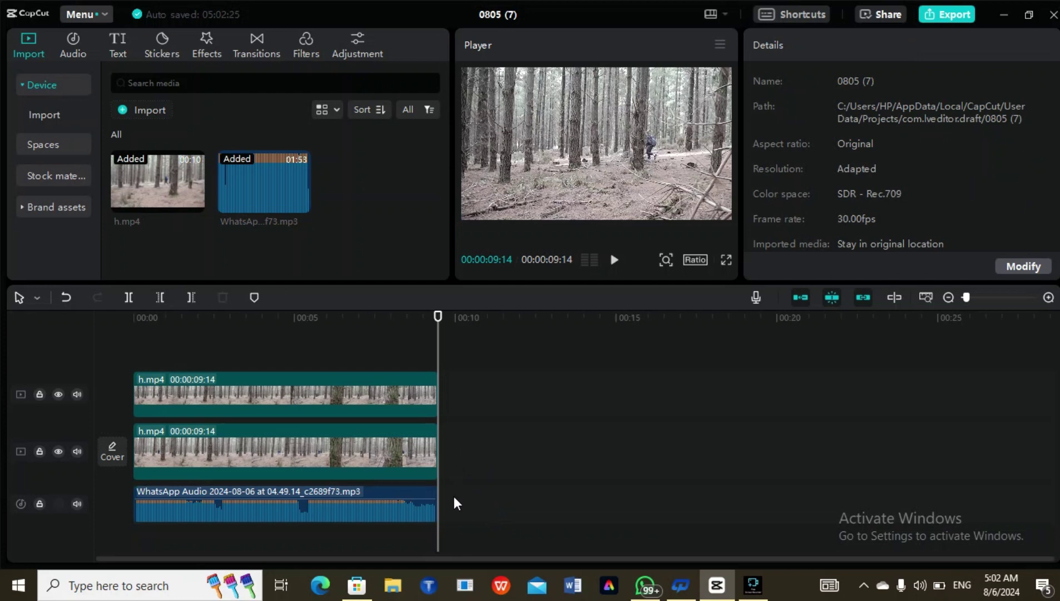
- Undo the deletion and the split of the audio, and return the playhead to the start of the timeline
{"action": "key", "text": "ctrl+z"}
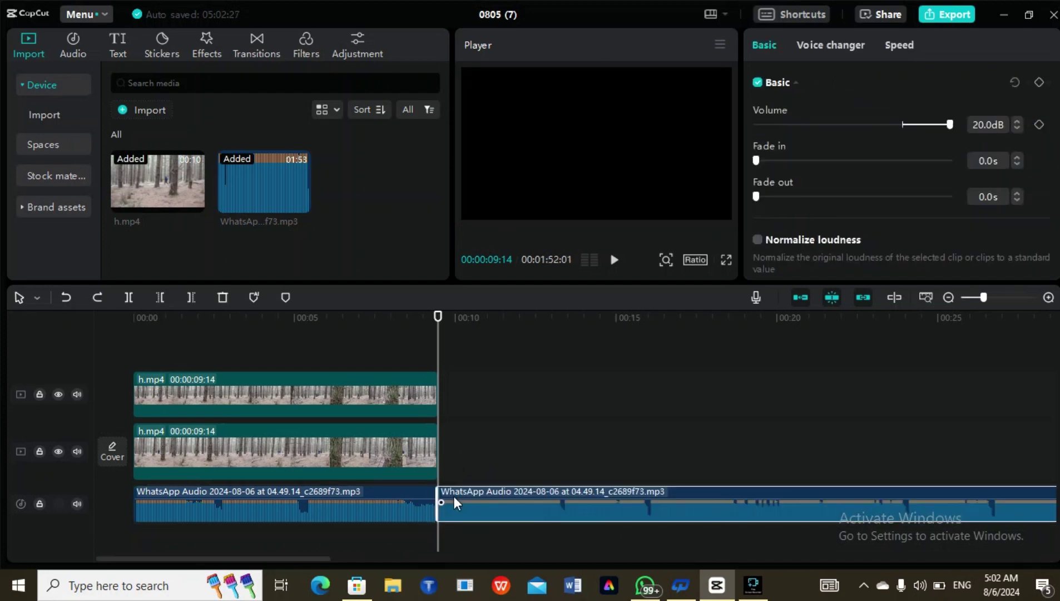
{"action": "left_click", "coordinate": [66, 296]}
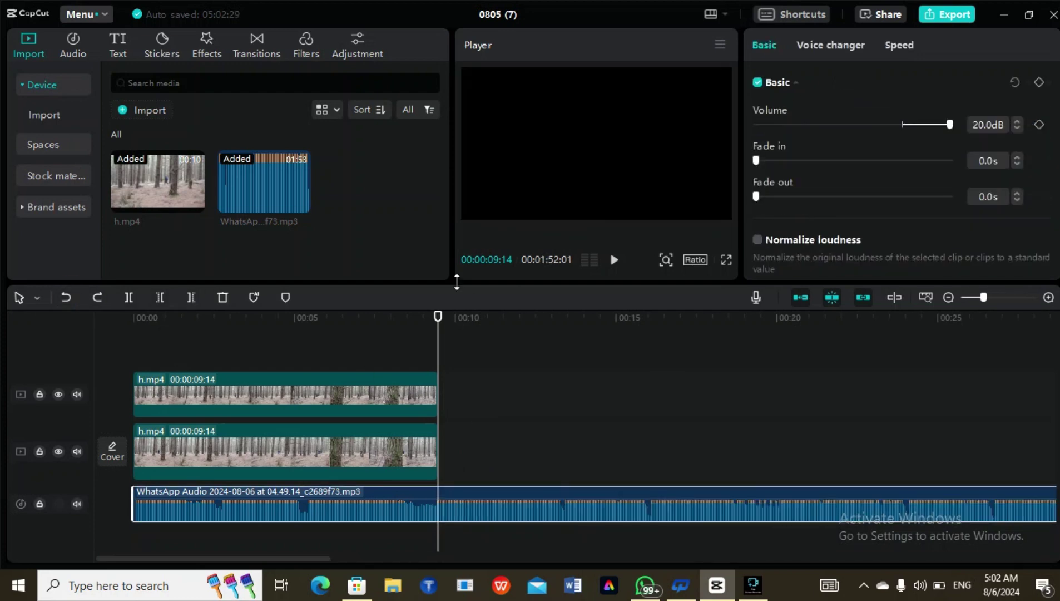
{"action": "left_click_drag", "start_coordinate": [438, 317], "coordinate": [116, 324]}
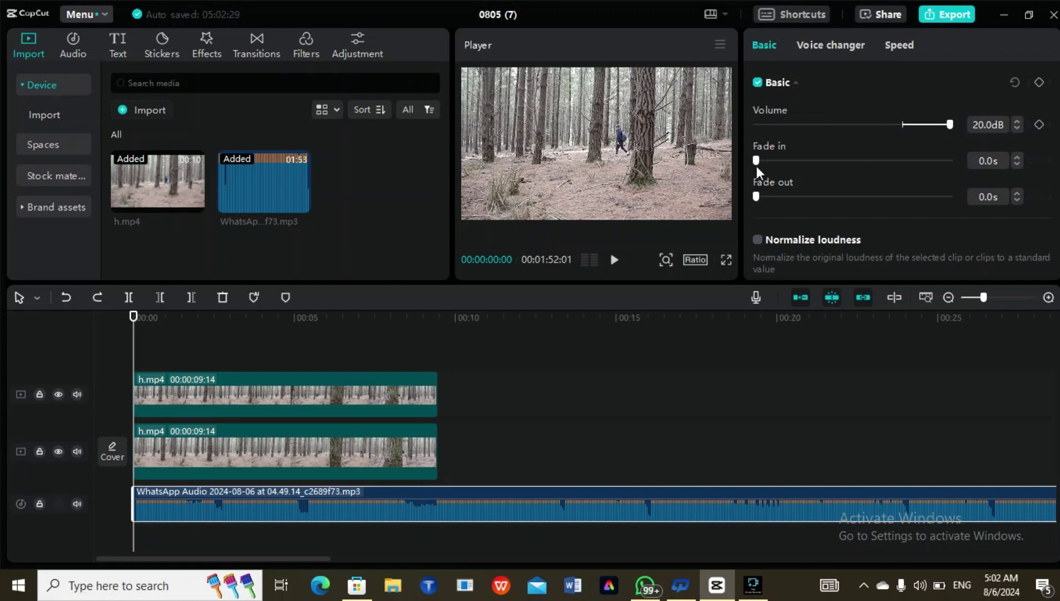
- Try a 1.5 s fade-in and a 0.5 s fade-out on the audio clip and reset both to 0.0 s
{"action": "left_click_drag", "start_coordinate": [763, 158], "coordinate": [786, 162]}
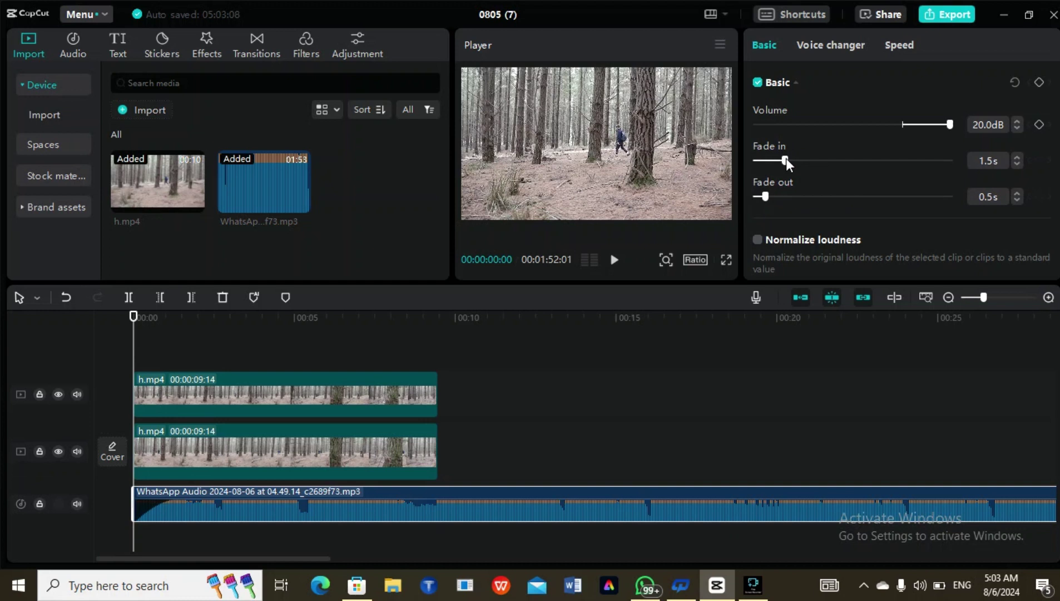
{"action": "left_click_drag", "start_coordinate": [786, 160], "coordinate": [736, 161]}
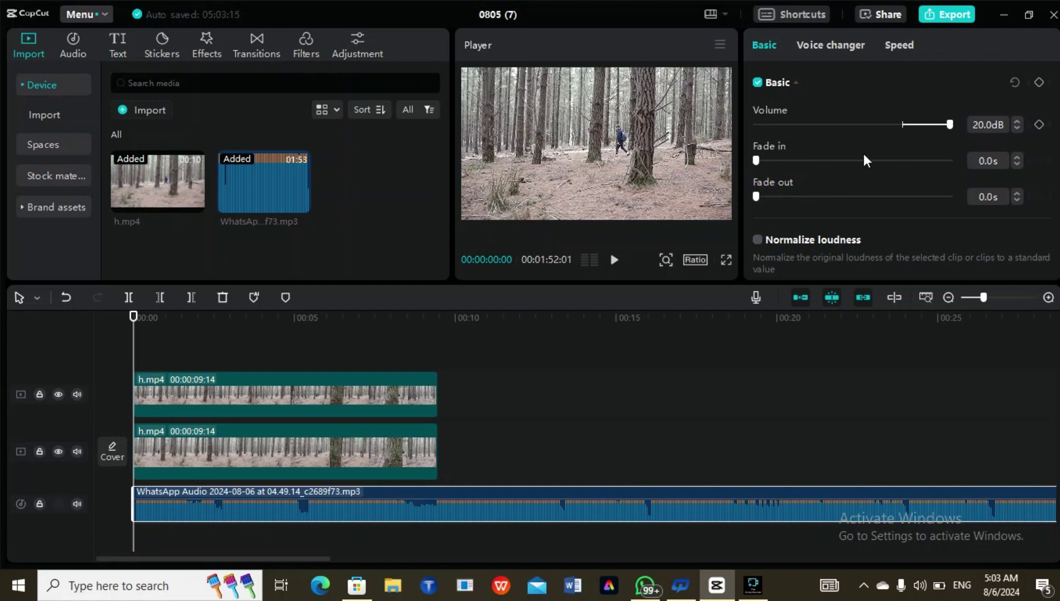
{"action": "scroll", "coordinate": [844, 198], "scroll_direction": "down", "scroll_amount": 2}
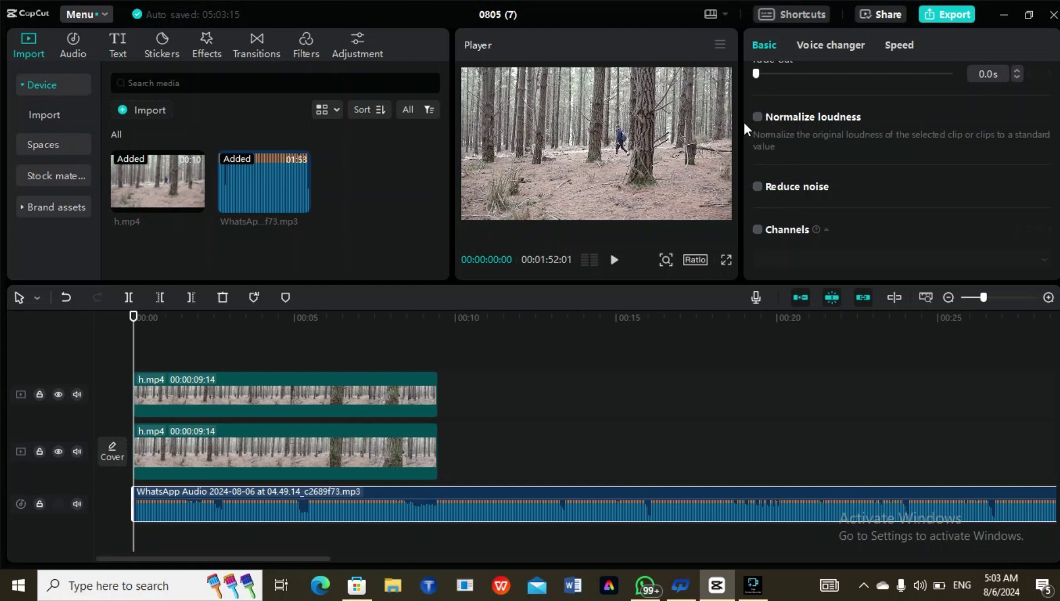
{"action": "scroll", "coordinate": [801, 135], "scroll_direction": "up", "scroll_amount": 3}
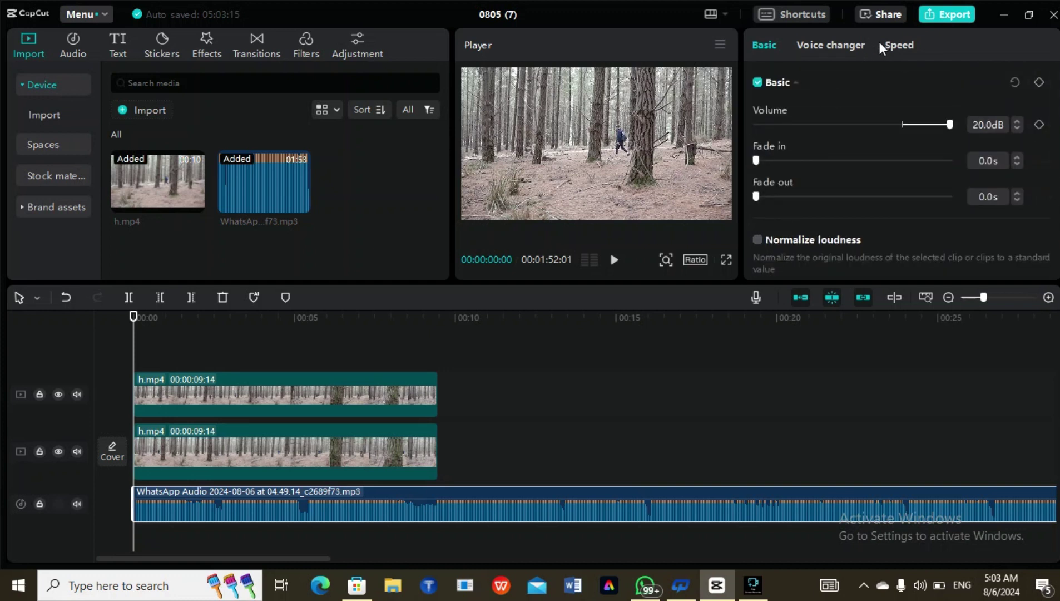
- Look through the audio's voice filters and voice characters, and try to apply the Folk speech-to-song effect
{"action": "left_click", "coordinate": [828, 44]}
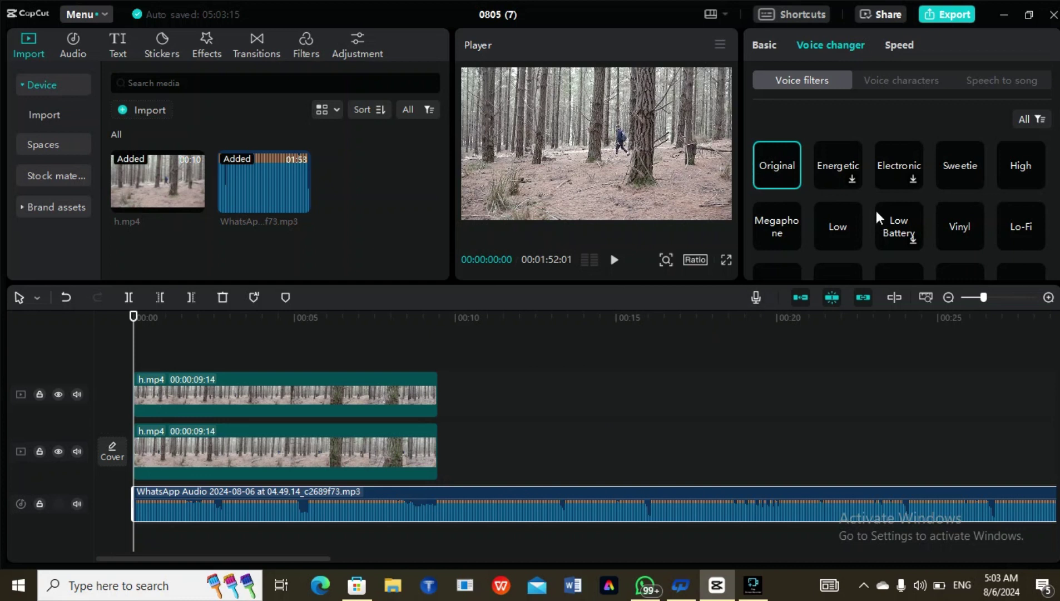
{"action": "left_click", "coordinate": [897, 83]}
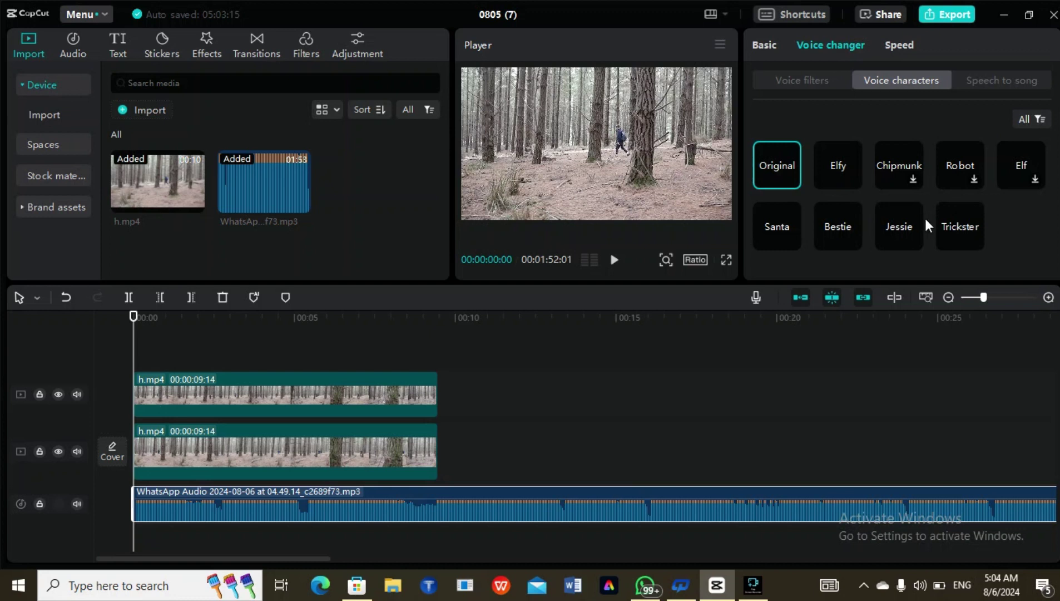
{"action": "left_click", "coordinate": [1013, 80]}
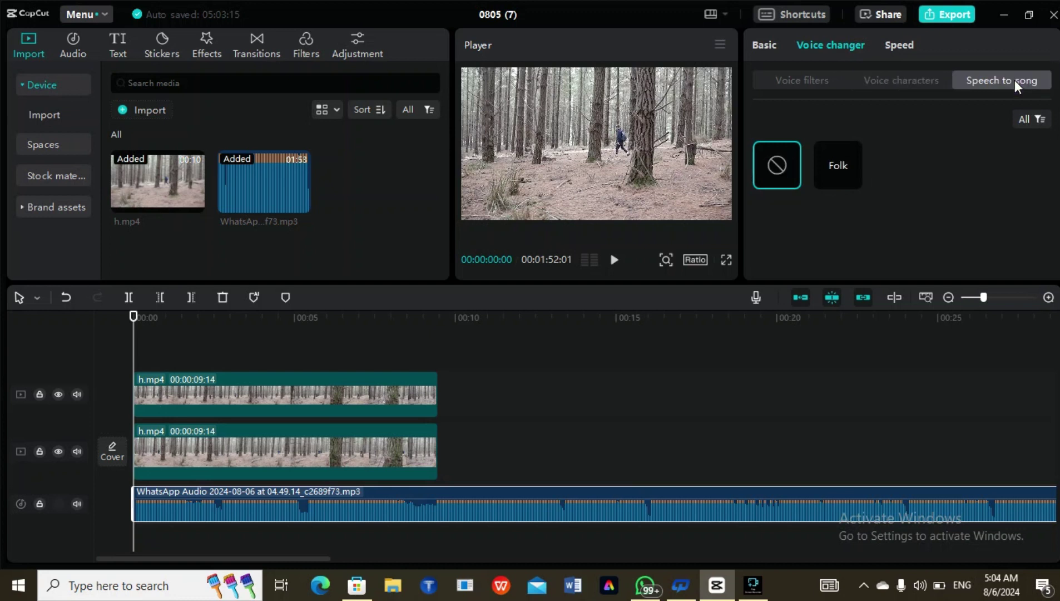
{"action": "left_click", "coordinate": [837, 167]}
{"action": "left_click_drag", "start_coordinate": [139, 316], "coordinate": [312, 345]}
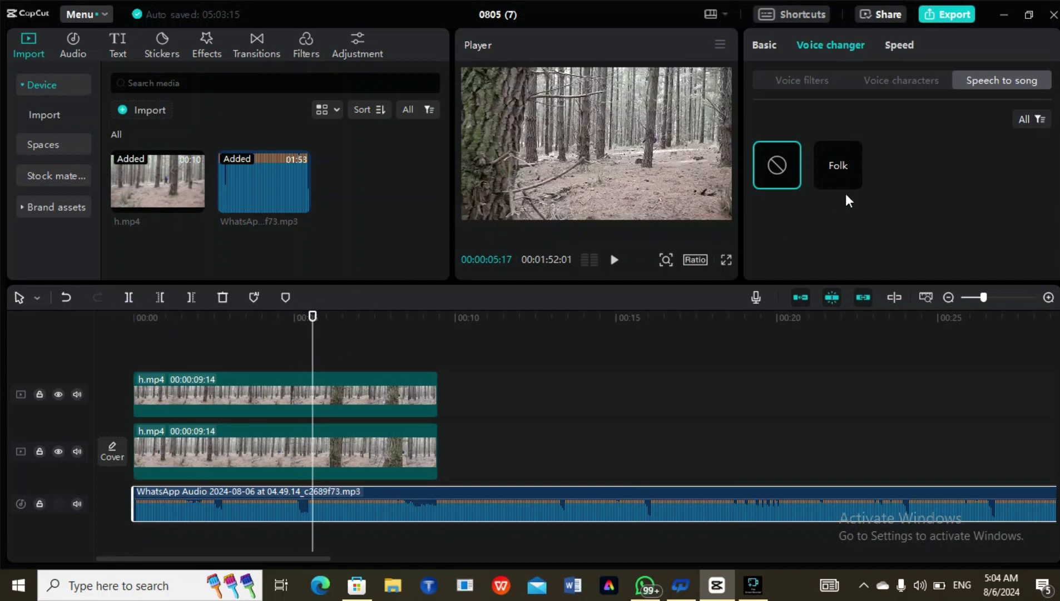
{"action": "left_click", "coordinate": [837, 173]}
- Split the upper h.mp4 clip at 00:00:04:05
{"action": "left_click", "coordinate": [353, 394]}
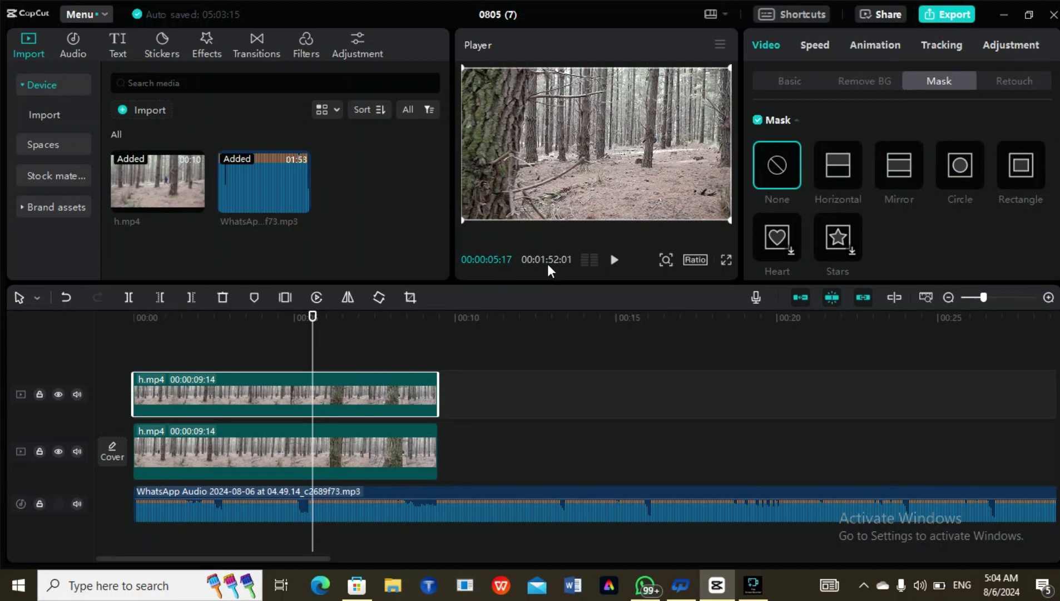
{"action": "left_click_drag", "start_coordinate": [313, 317], "coordinate": [133, 333]}
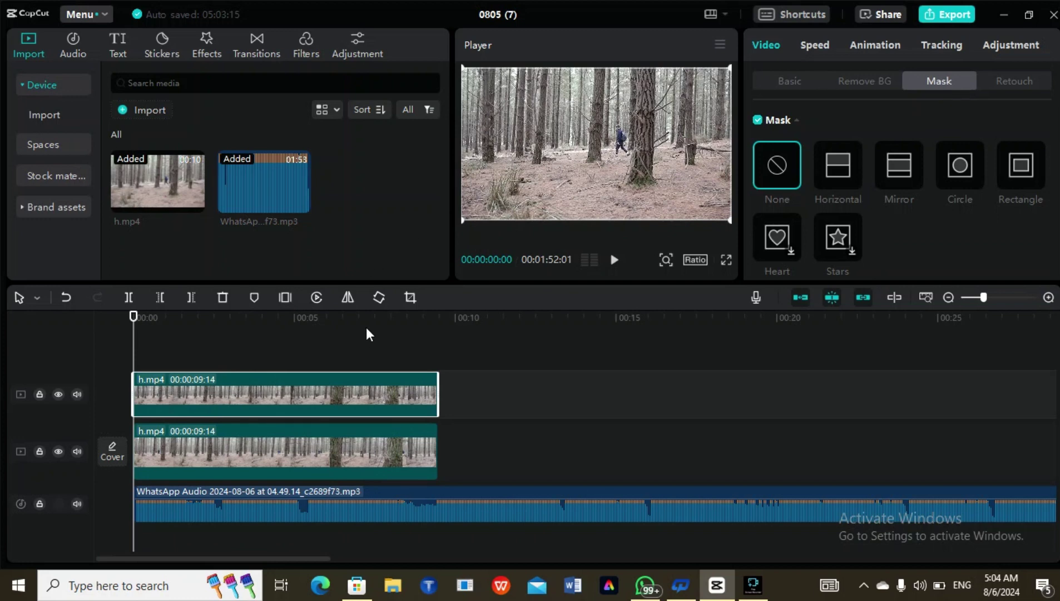
{"action": "left_click_drag", "start_coordinate": [133, 318], "coordinate": [268, 329]}
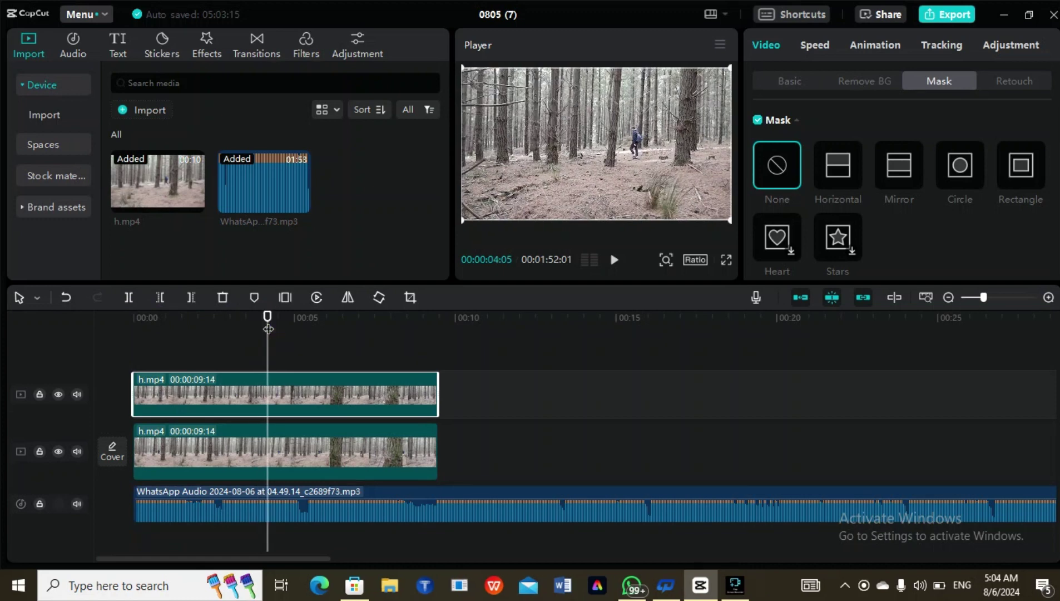
{"action": "key", "text": "ctrl+b"}
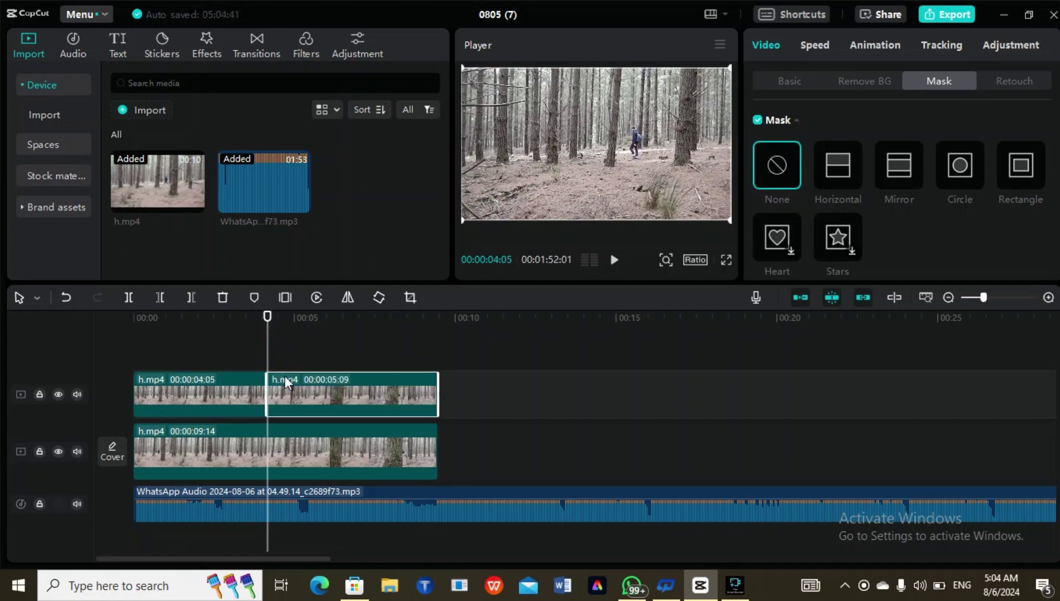
{"action": "left_click", "coordinate": [356, 332]}
{"action": "left_click_drag", "start_coordinate": [353, 333], "coordinate": [268, 352]}
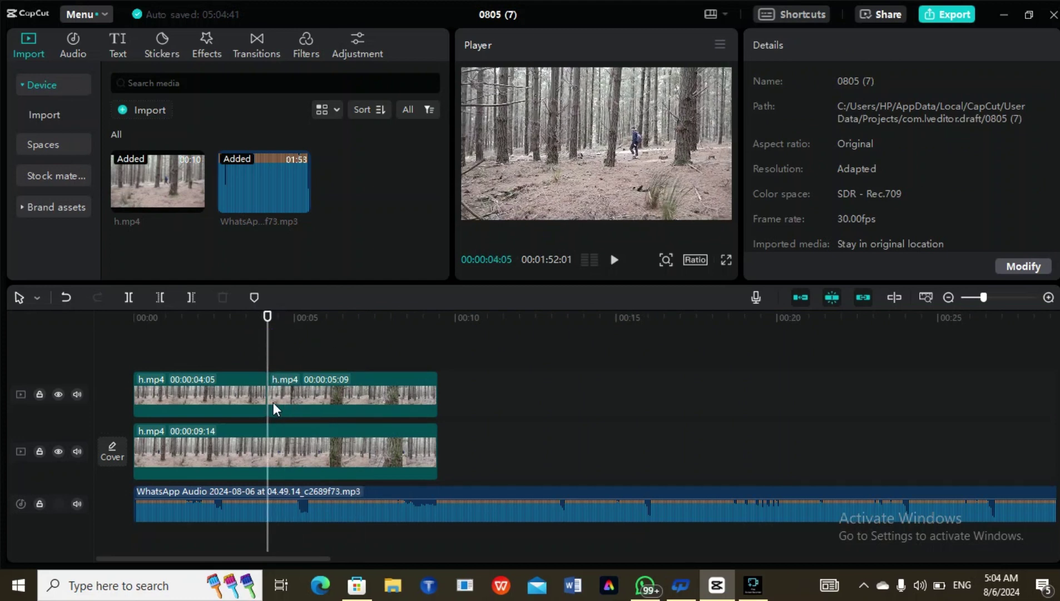
- Add the Switch transition at the cut between the two parts of the upper h.mp4 clip
{"action": "scroll", "coordinate": [186, 429], "scroll_direction": "up", "scroll_amount": 2, "text": "ctrl"}
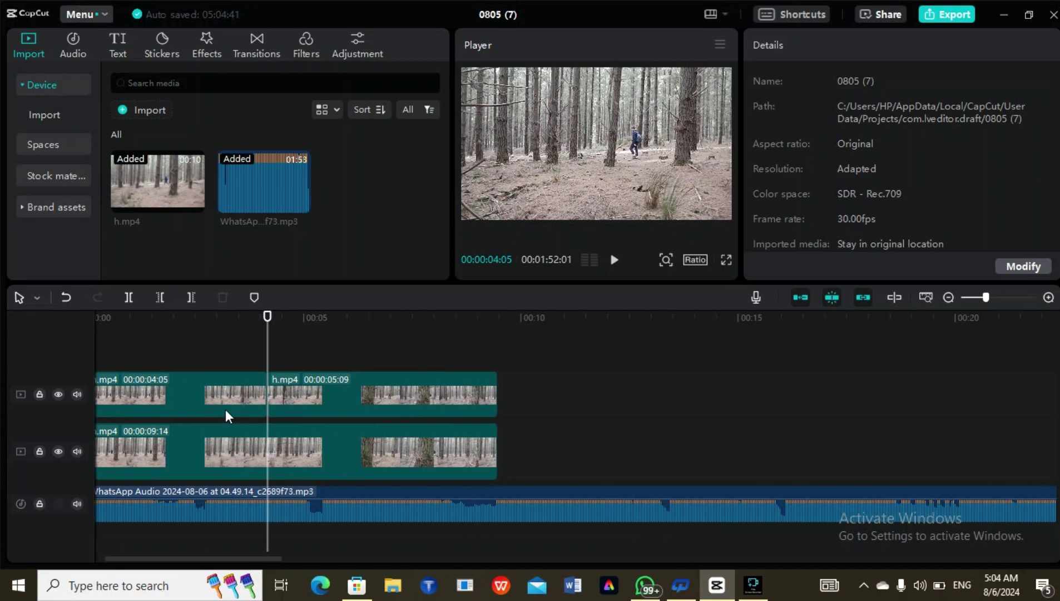
{"action": "left_click_drag", "start_coordinate": [266, 368], "coordinate": [268, 332]}
{"action": "left_click", "coordinate": [287, 340]}
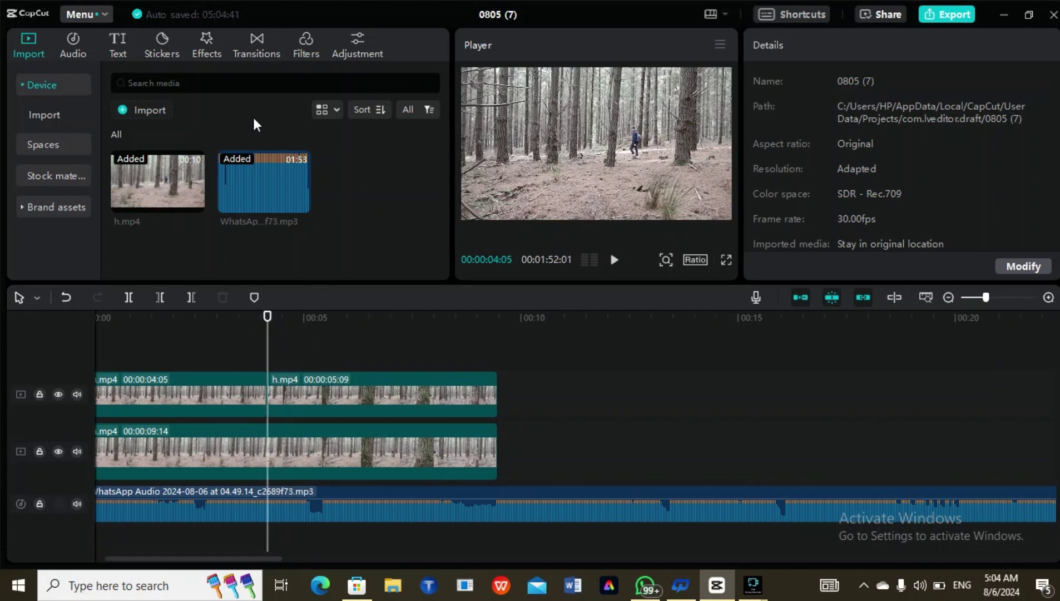
{"action": "left_click", "coordinate": [256, 41]}
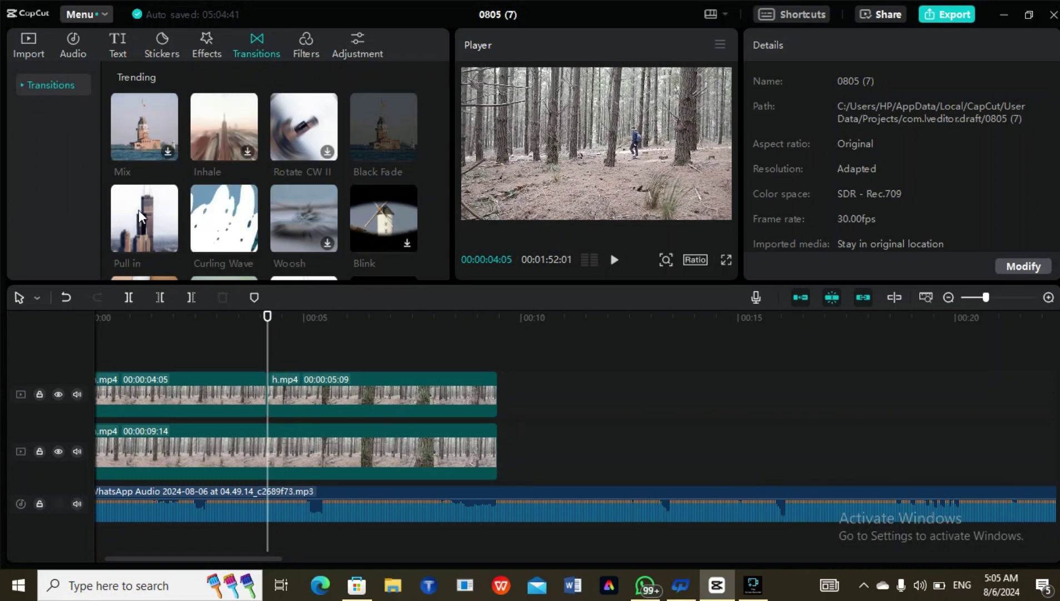
{"action": "left_click_drag", "start_coordinate": [443, 68], "coordinate": [439, 111]}
{"action": "mouse_move", "coordinate": [380, 163]}
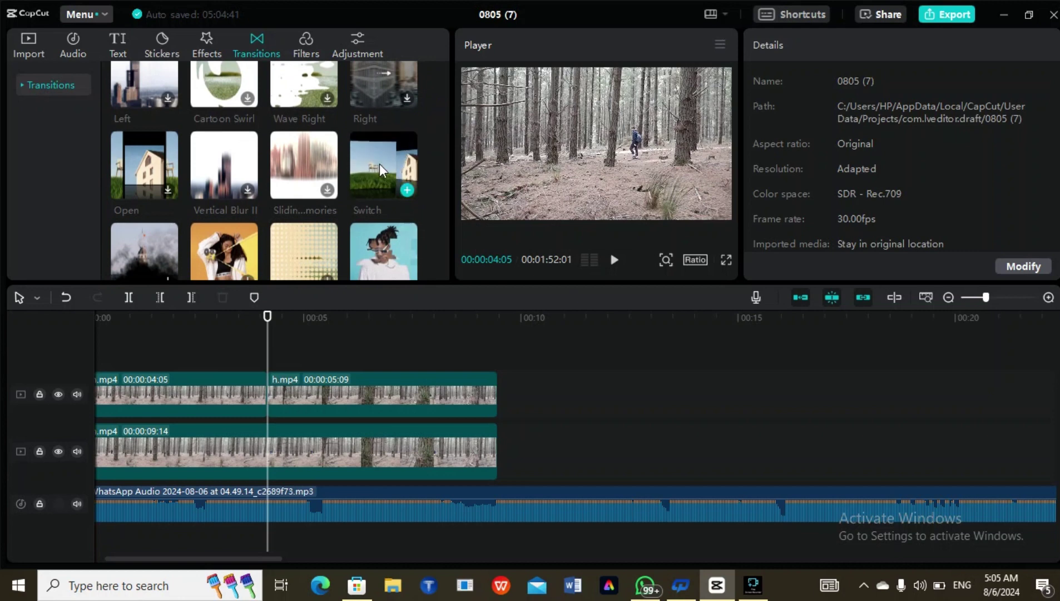
{"action": "left_click", "coordinate": [408, 190]}
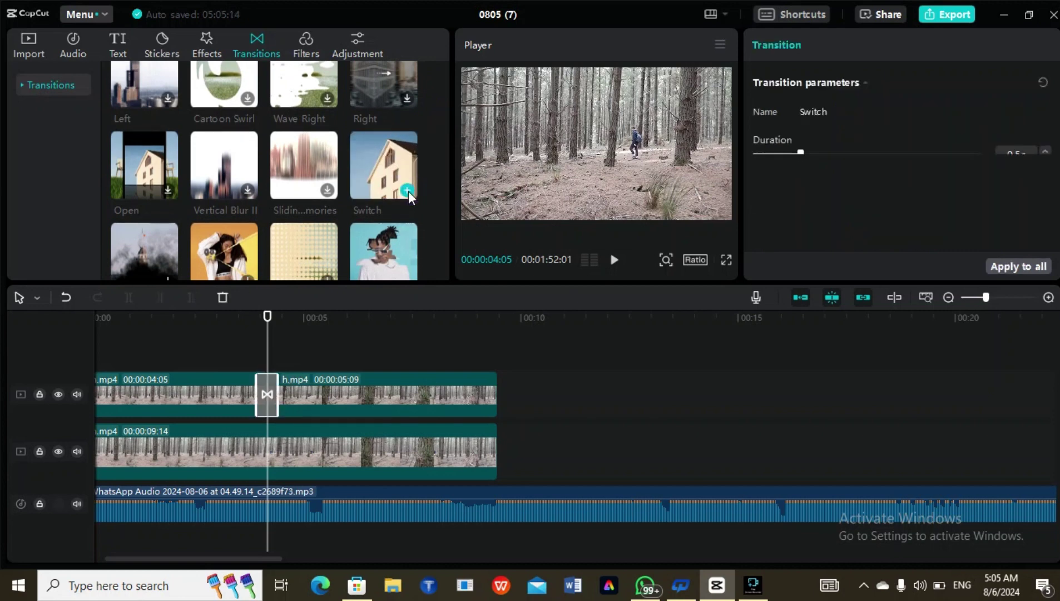
- Play the timeline across the cut twice to check the Switch transition, and move the playhead back to 00:00:02:01
{"action": "left_click_drag", "start_coordinate": [268, 316], "coordinate": [255, 383]}
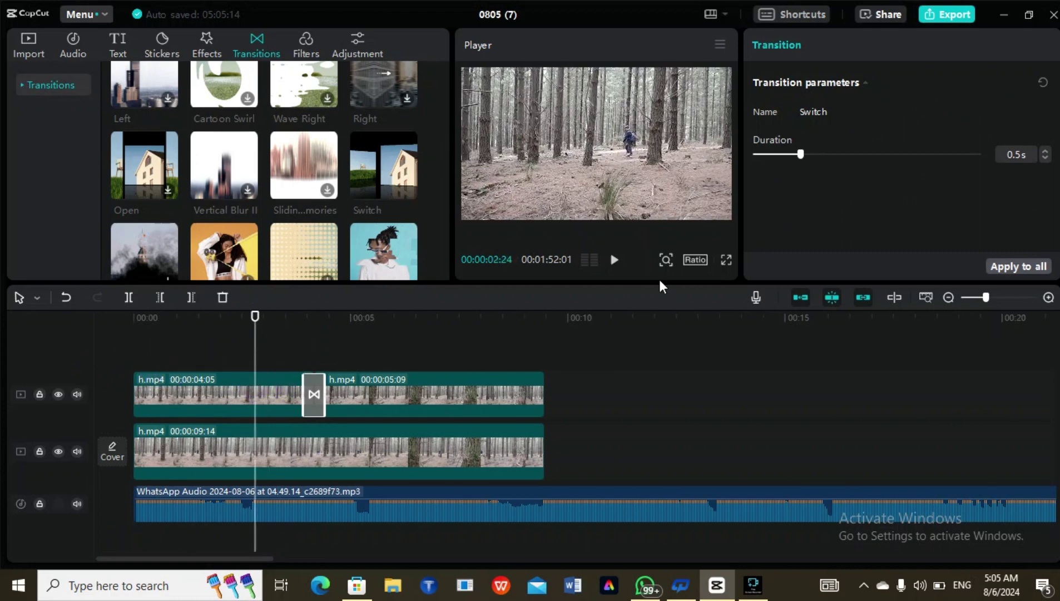
{"action": "left_click", "coordinate": [614, 260]}
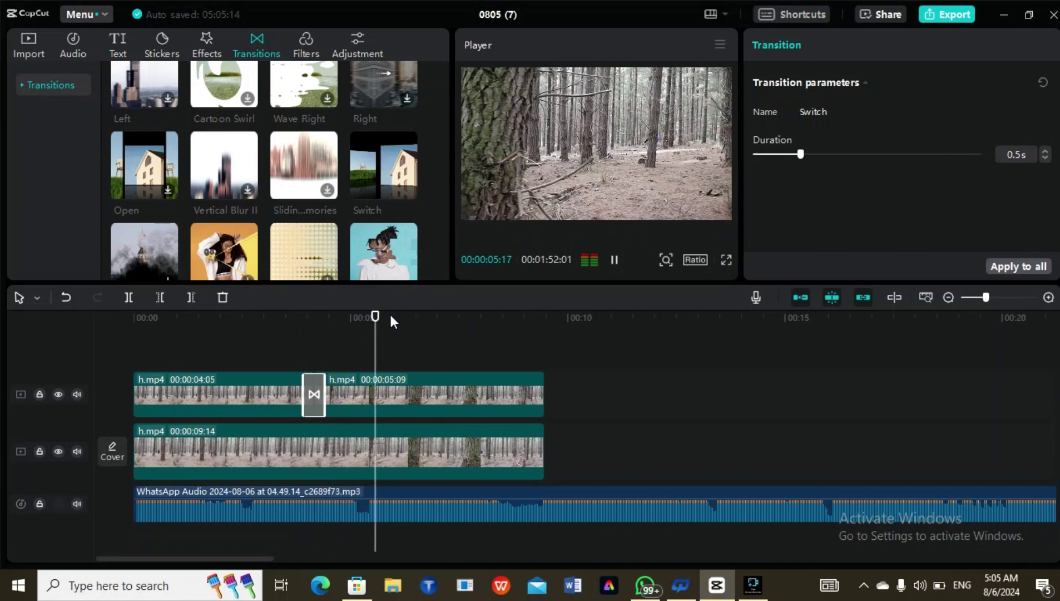
{"action": "left_click", "coordinate": [272, 320]}
{"action": "left_click", "coordinate": [614, 260]}
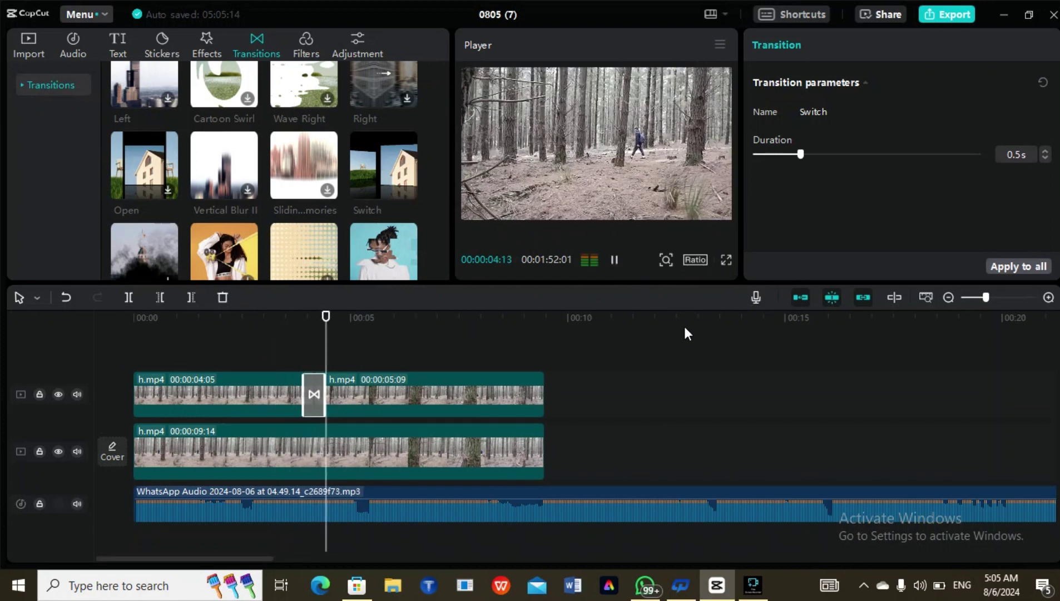
{"action": "left_click", "coordinate": [614, 259]}
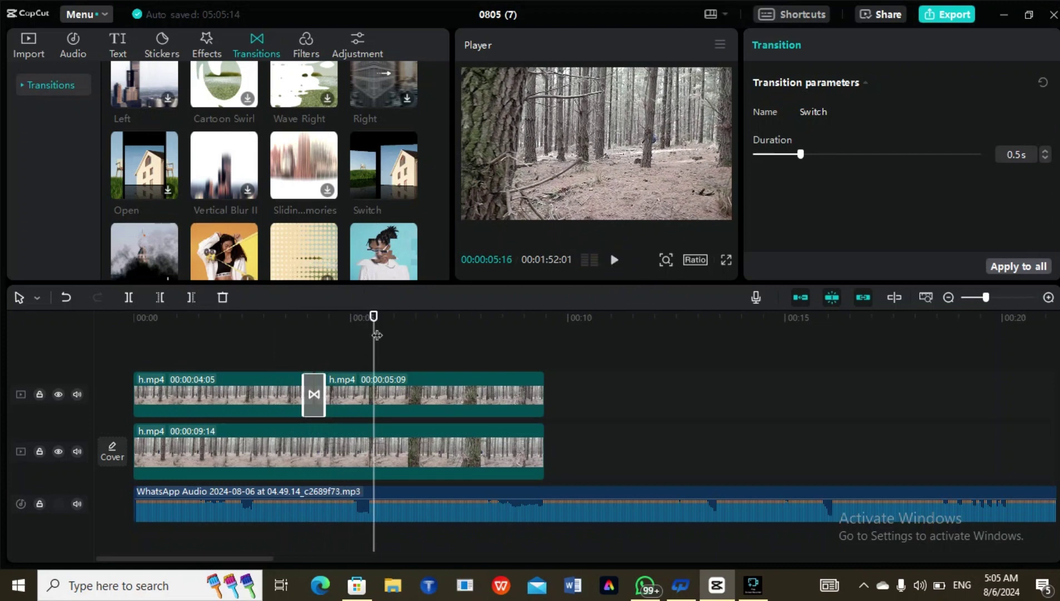
{"action": "left_click_drag", "start_coordinate": [377, 338], "coordinate": [222, 339]}
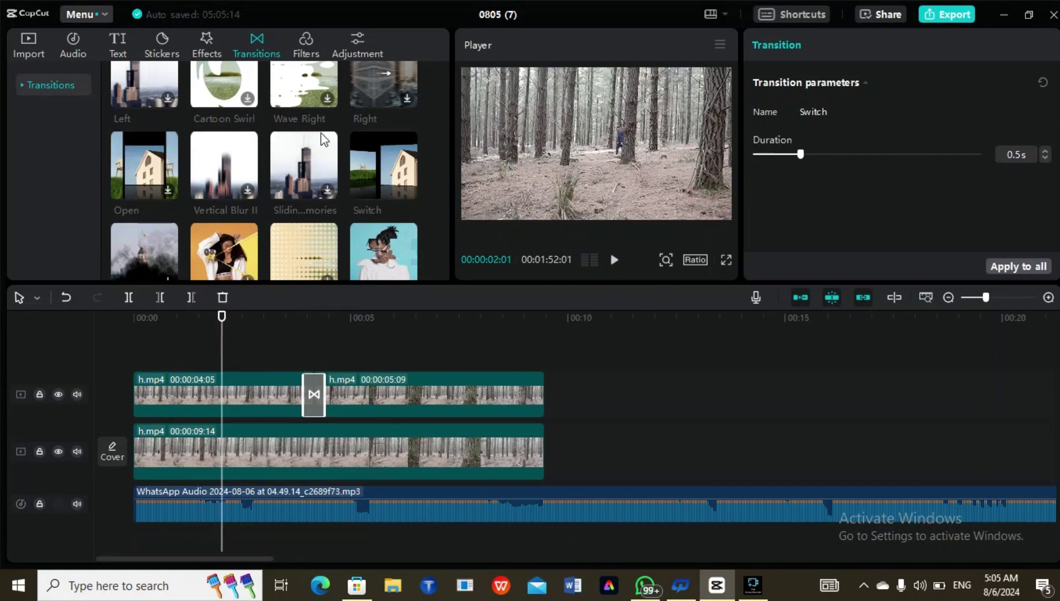
- Preview the Oppenheimer filter on the forest clip in full screen and return to the editor
{"action": "left_click", "coordinate": [306, 44]}
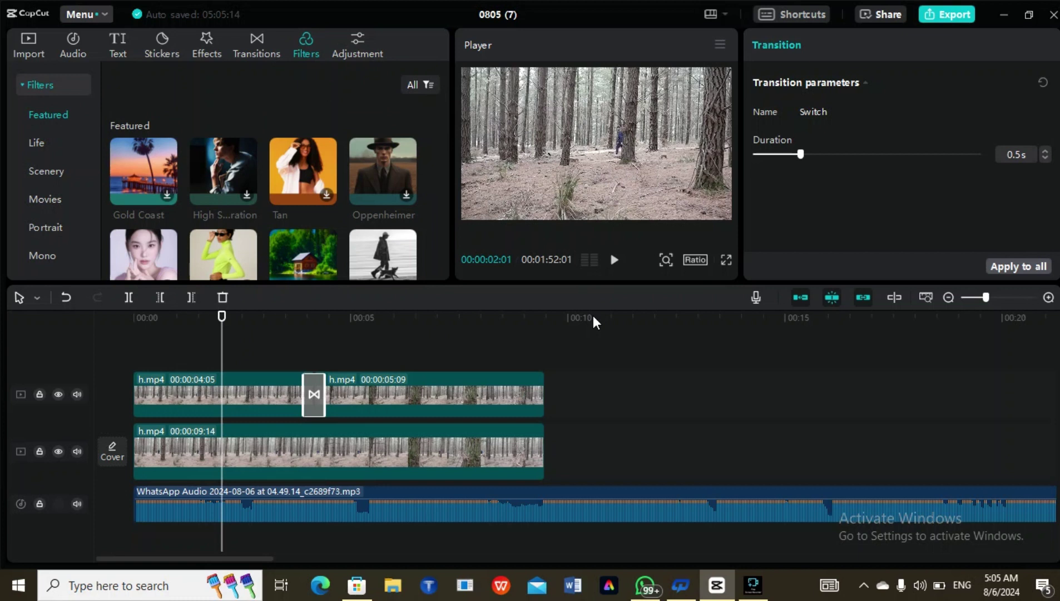
{"action": "left_click", "coordinate": [245, 385]}
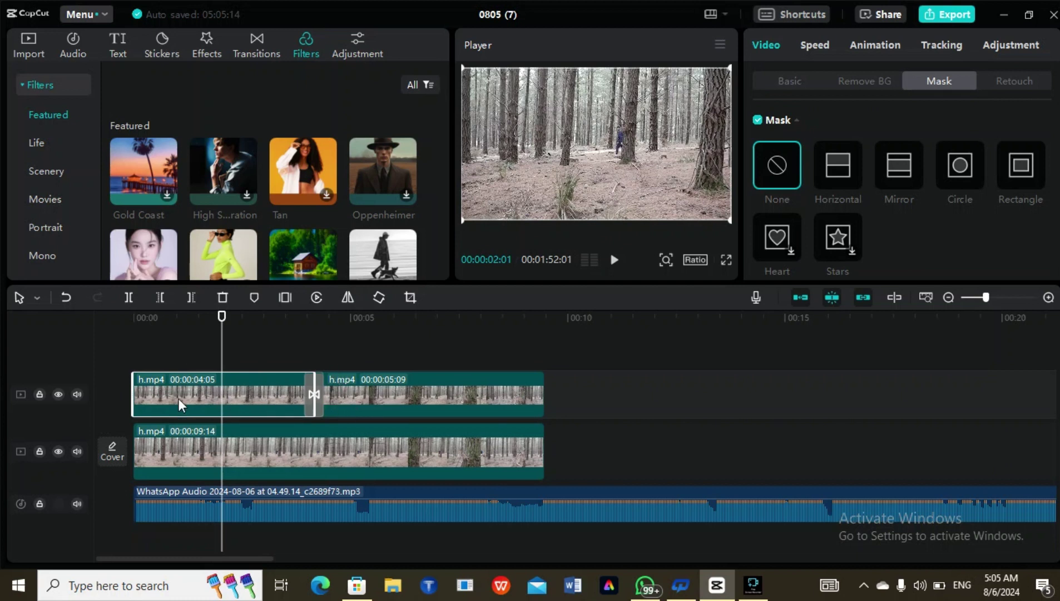
{"action": "left_click", "coordinate": [391, 160]}
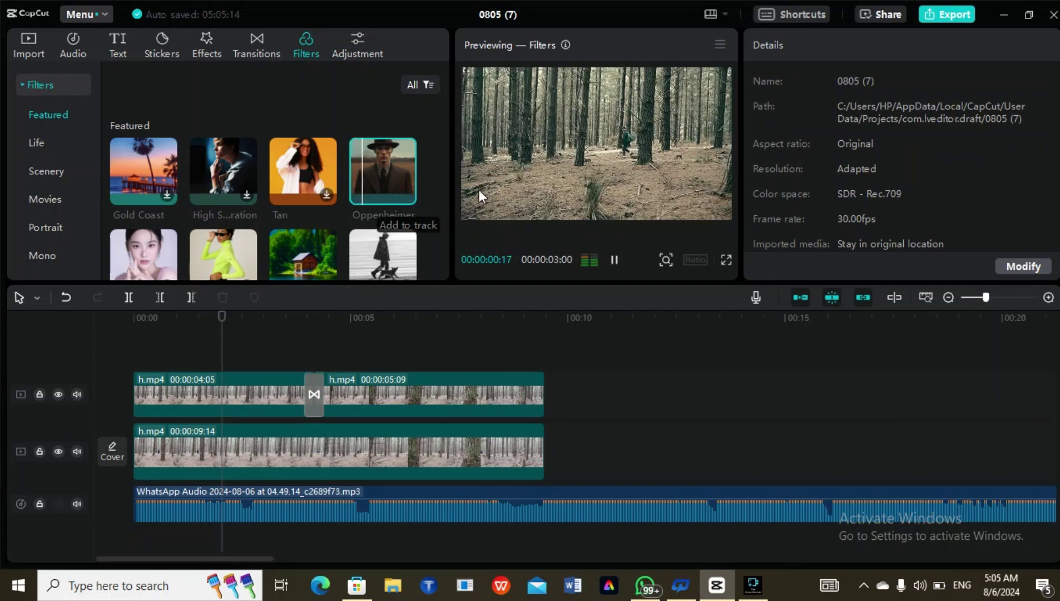
{"action": "left_click", "coordinate": [726, 260]}
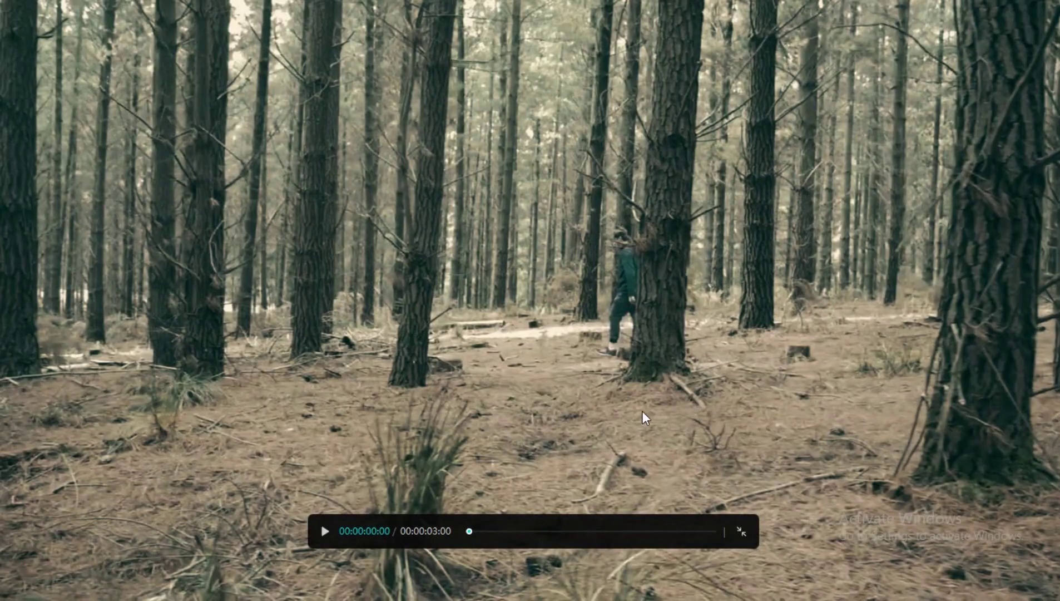
{"action": "left_click", "coordinate": [325, 531]}
{"action": "left_click", "coordinate": [742, 533]}
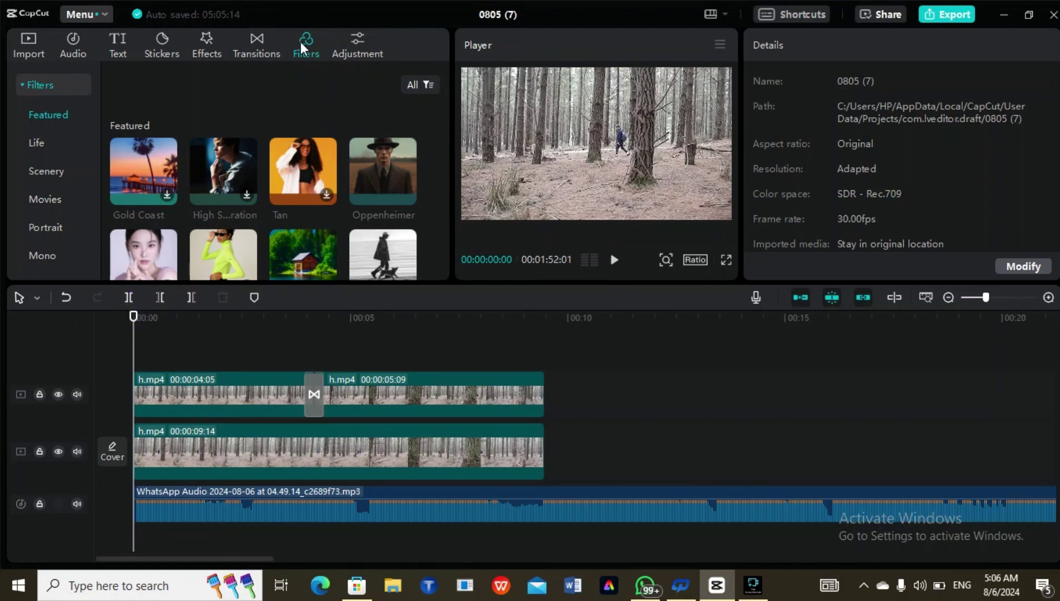
- Preview the Green Lake and One Day filters and look through the rest of the Featured filters
{"action": "left_click", "coordinate": [304, 263]}
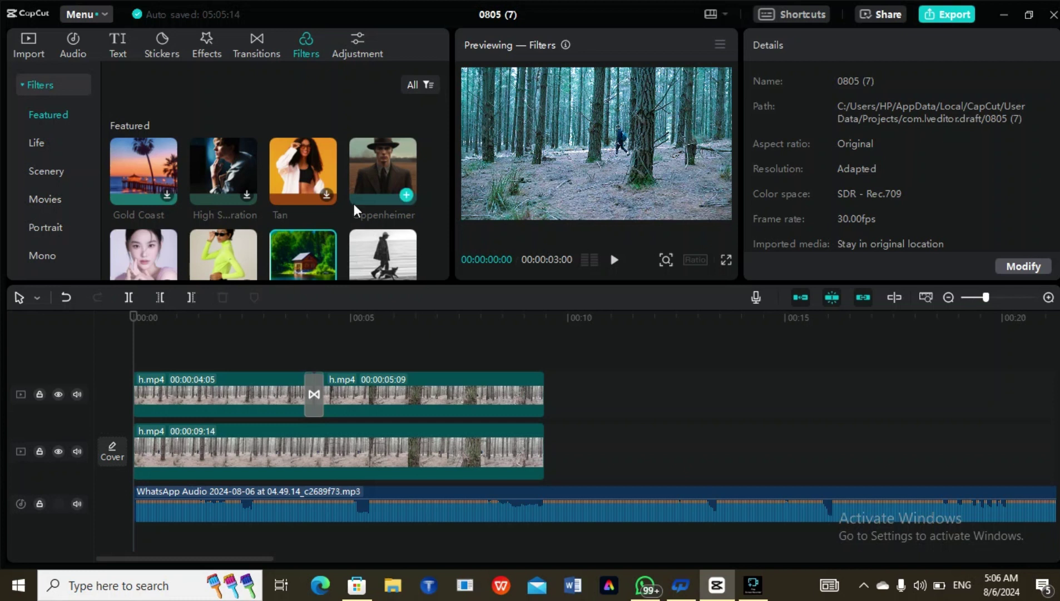
{"action": "scroll", "coordinate": [268, 209], "scroll_direction": "down", "scroll_amount": 2}
{"action": "scroll", "coordinate": [268, 205], "scroll_direction": "down", "scroll_amount": 1}
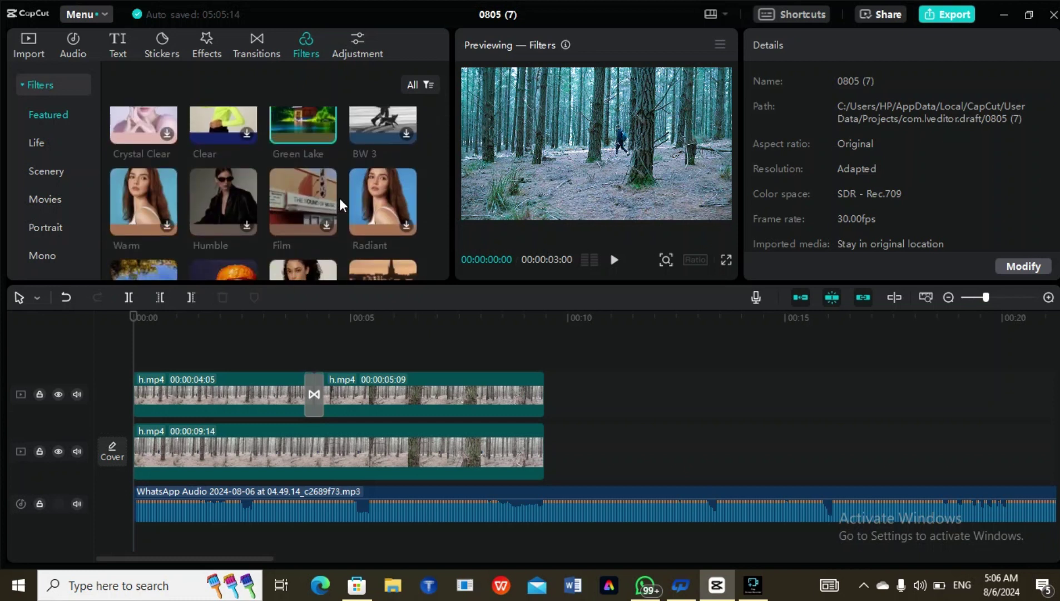
{"action": "scroll", "coordinate": [340, 200], "scroll_direction": "down", "scroll_amount": 2}
{"action": "left_click", "coordinate": [135, 182]}
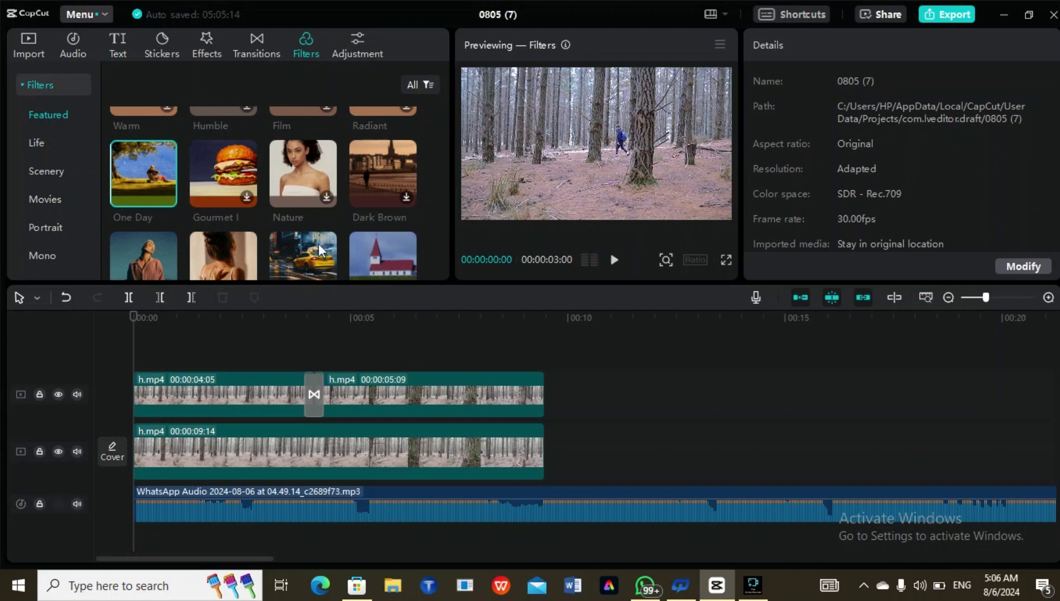
{"action": "scroll", "coordinate": [301, 211], "scroll_direction": "down", "scroll_amount": 5}
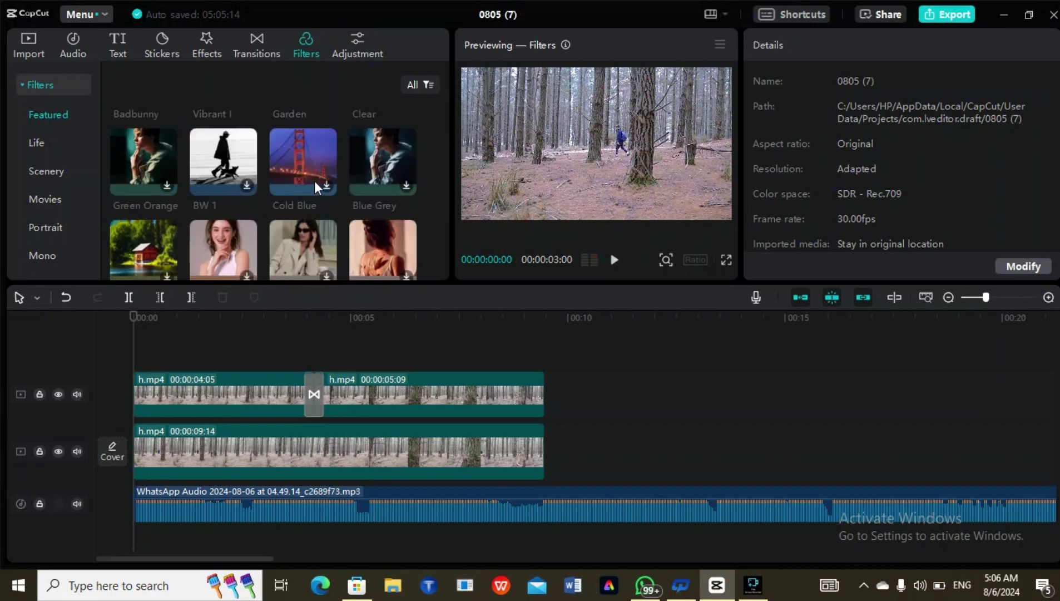
{"action": "scroll", "coordinate": [307, 182], "scroll_direction": "up", "scroll_amount": 5}
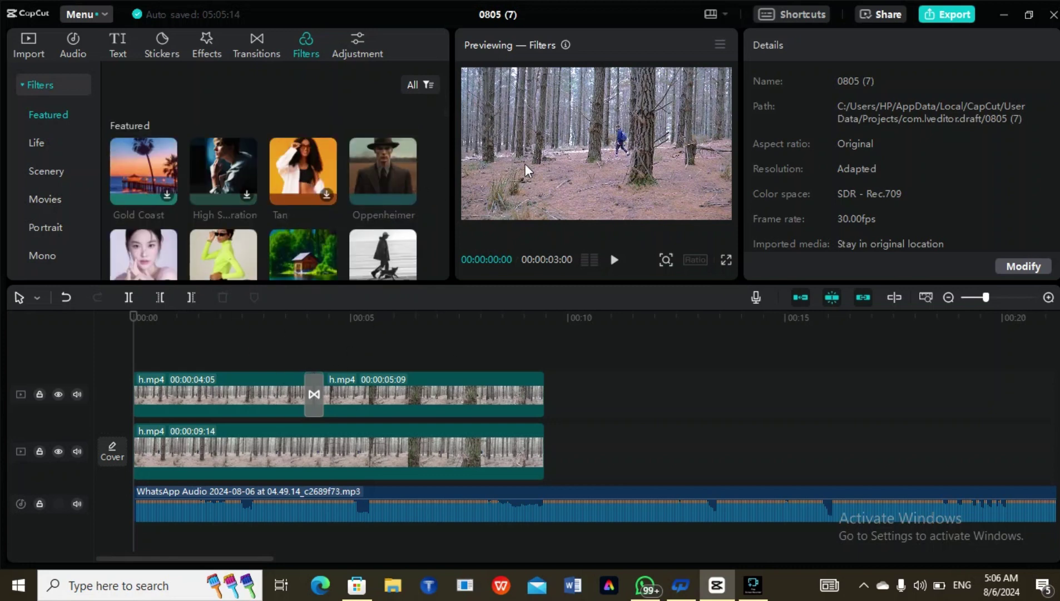
- Add the Paint Splatter video effect at the start of the timeline and play it back in full screen
{"action": "left_click", "coordinate": [205, 44]}
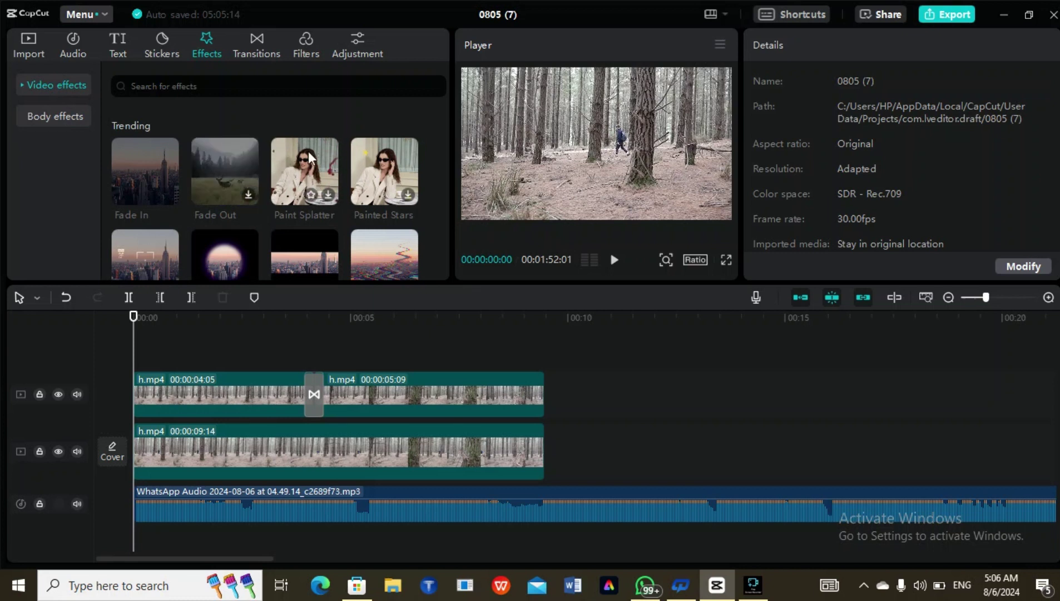
{"action": "left_click", "coordinate": [286, 168]}
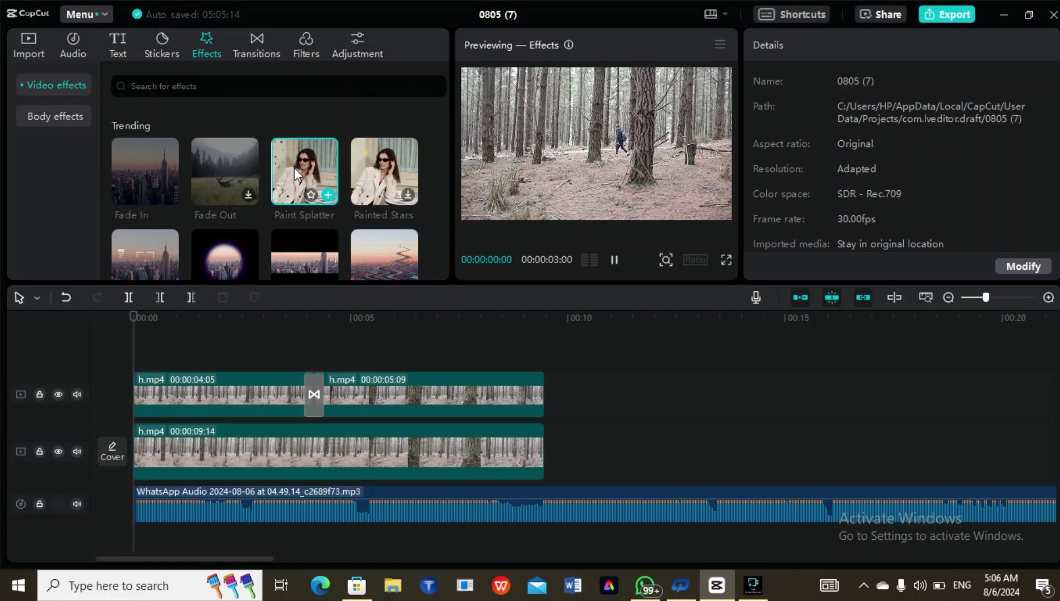
{"action": "left_click", "coordinate": [329, 194]}
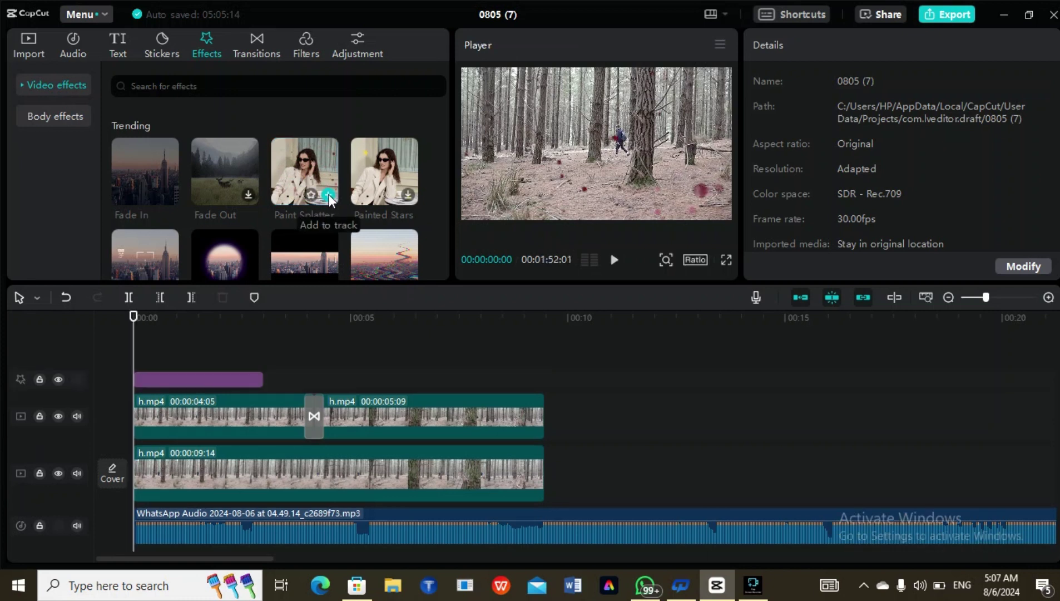
{"action": "left_click", "coordinate": [614, 261]}
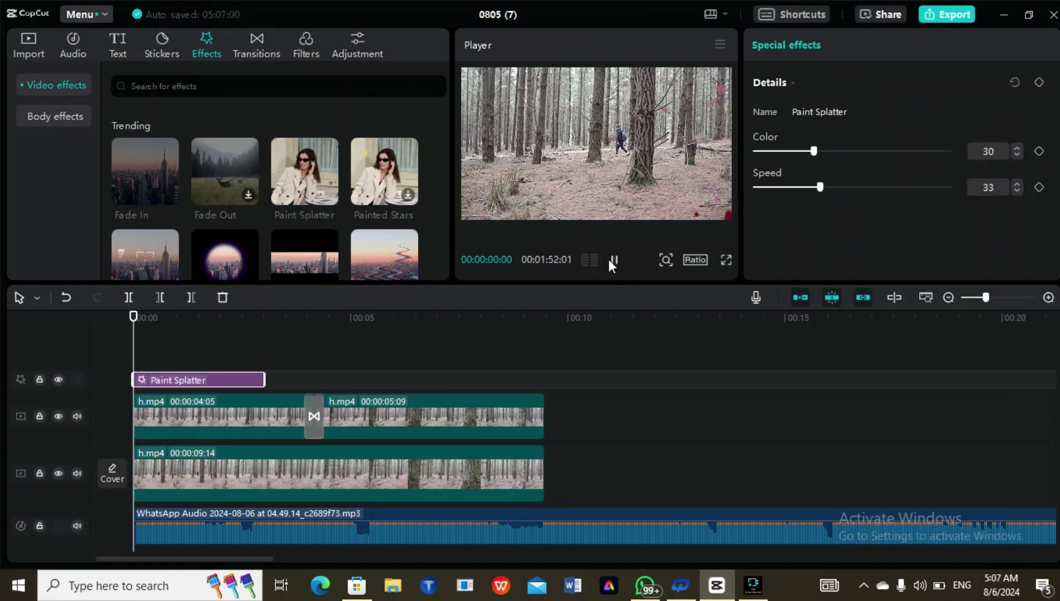
{"action": "left_click", "coordinate": [725, 259]}
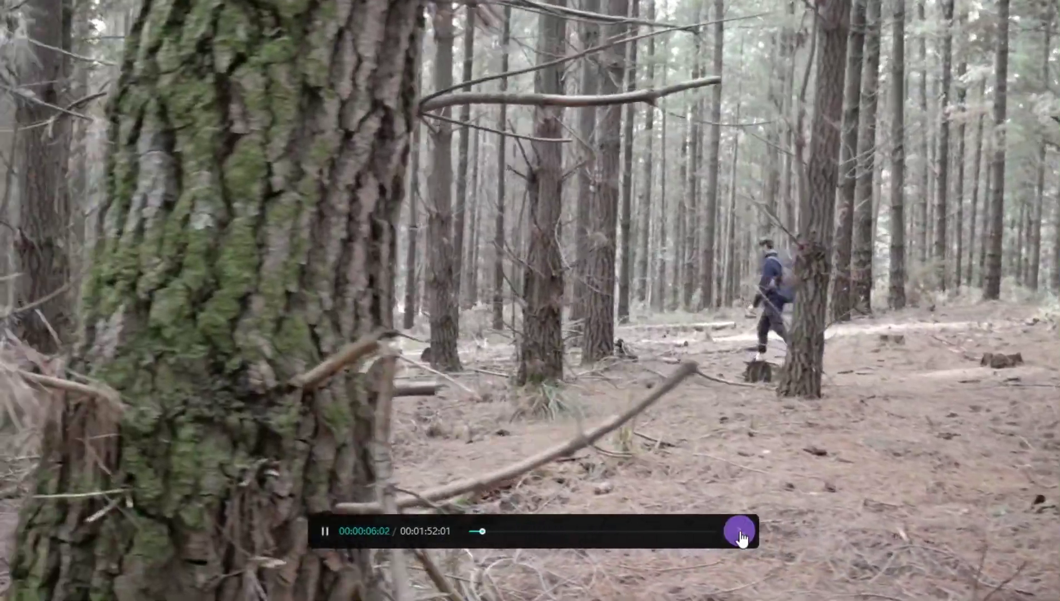
{"action": "left_click", "coordinate": [741, 531]}
- Return the playhead to 00:00:00:00 and preview The End video effect
{"action": "left_click_drag", "start_coordinate": [459, 316], "coordinate": [122, 308]}
{"action": "left_click", "coordinate": [221, 253]}
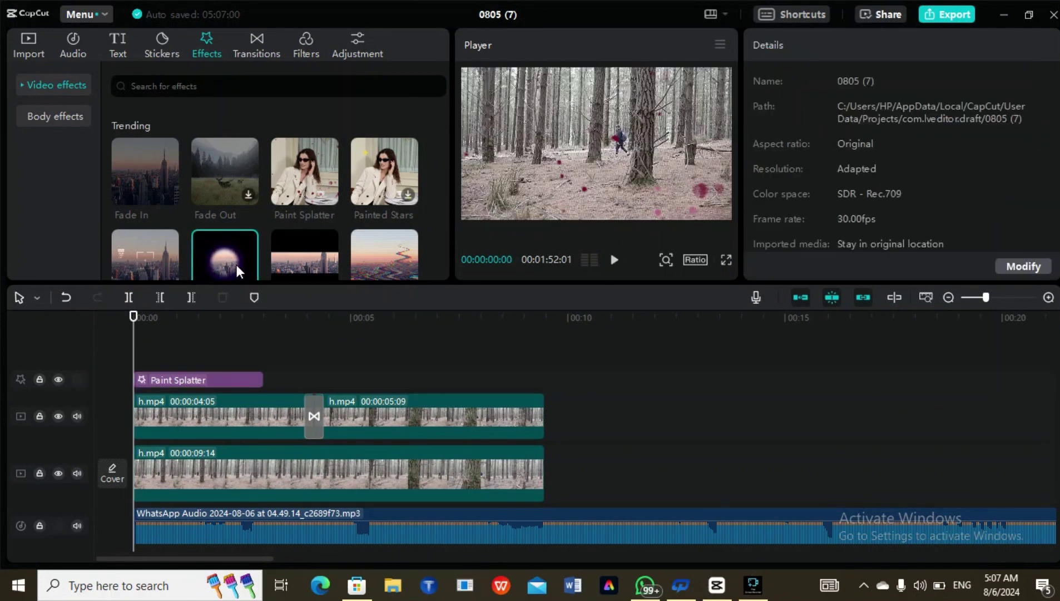
{"action": "left_click", "coordinate": [608, 259]}
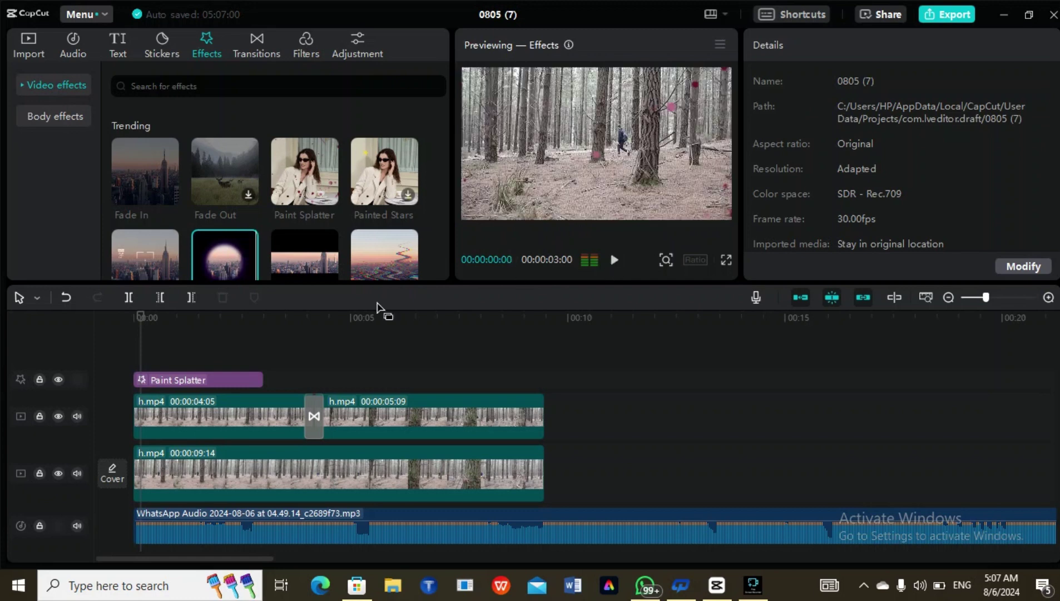
- Move the Paint Splatter effect to the end of the h.mp4 clips, shorten it to finish with them, and play that part
{"action": "mouse_move", "coordinate": [225, 374]}
{"action": "left_mouse_down"}
{"action": "mouse_move", "coordinate": [464, 360]}
{"action": "mouse_move", "coordinate": [520, 380]}
{"action": "mouse_move", "coordinate": [498, 379]}
{"action": "left_mouse_up"}
{"action": "left_click_drag", "start_coordinate": [420, 382], "coordinate": [487, 381]}
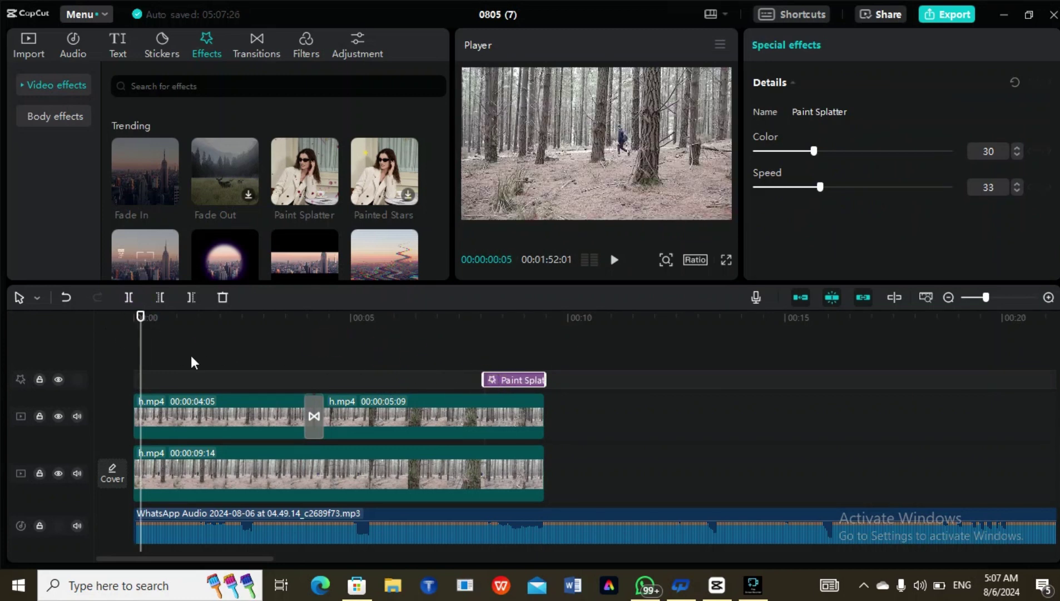
{"action": "left_click_drag", "start_coordinate": [469, 391], "coordinate": [450, 391]}
{"action": "left_click", "coordinate": [614, 260]}
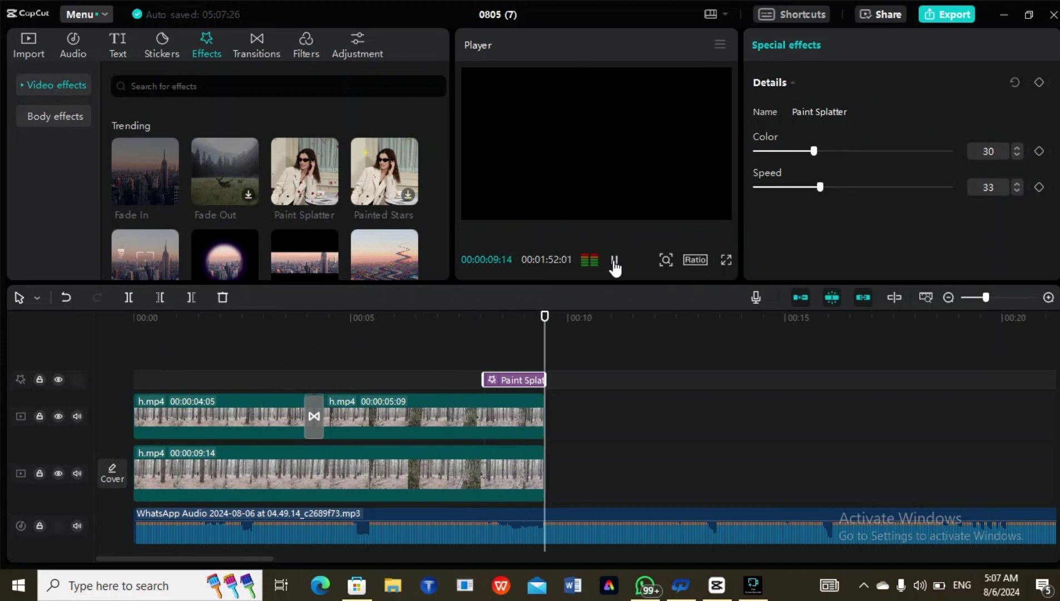
{"action": "left_click", "coordinate": [505, 336]}
{"action": "left_click", "coordinate": [642, 312]}
{"action": "left_click", "coordinate": [520, 351]}
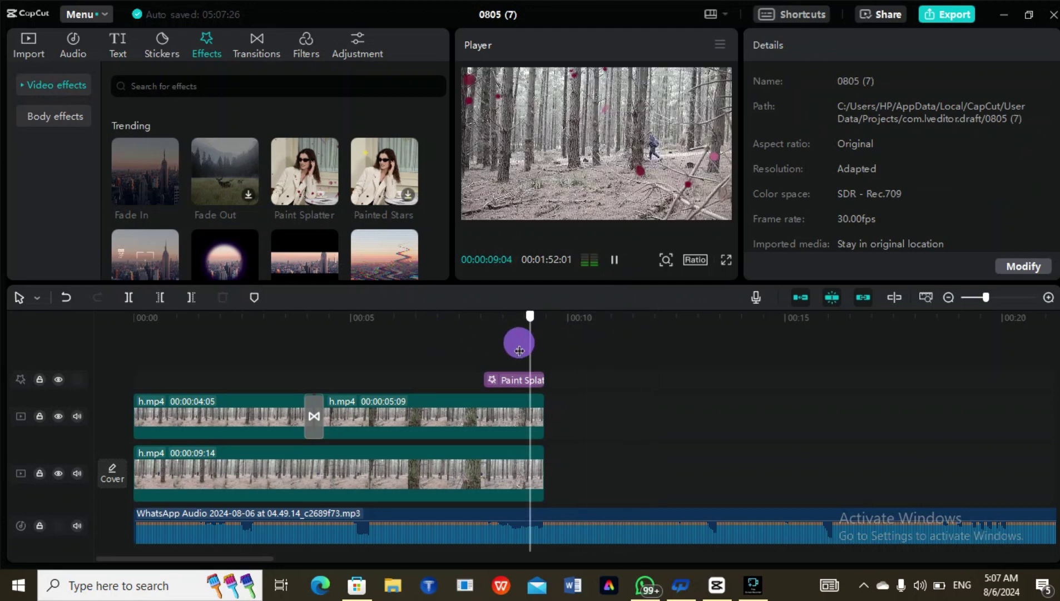
- Add The End effect above Paint Splatter, shortened and starting at the same point, play it back, and return the playhead to 00:00:00:00
{"action": "left_click", "coordinate": [224, 256]}
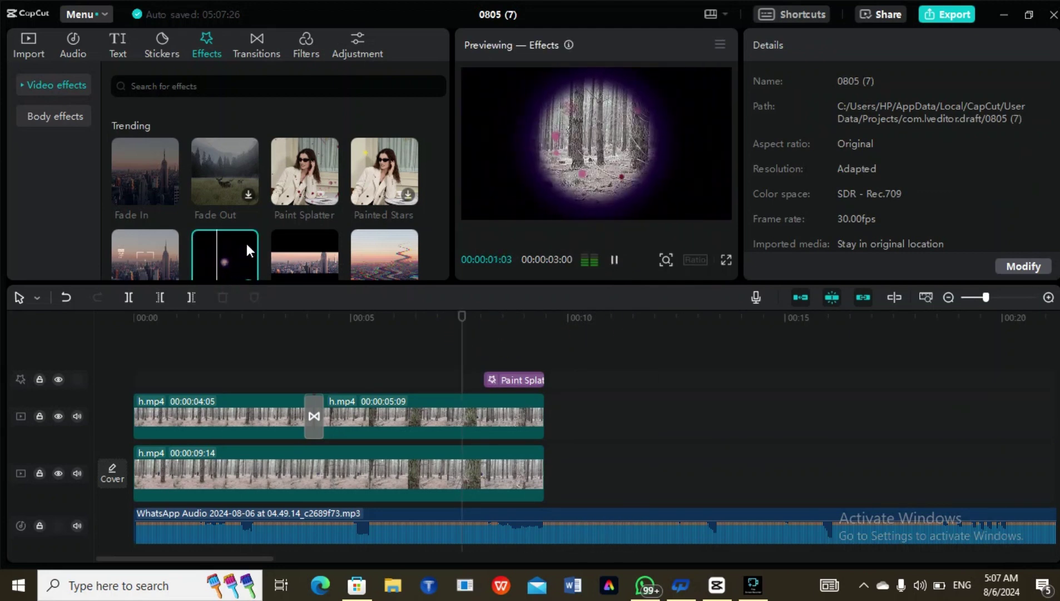
{"action": "scroll", "coordinate": [247, 242], "scroll_direction": "down", "scroll_amount": 3}
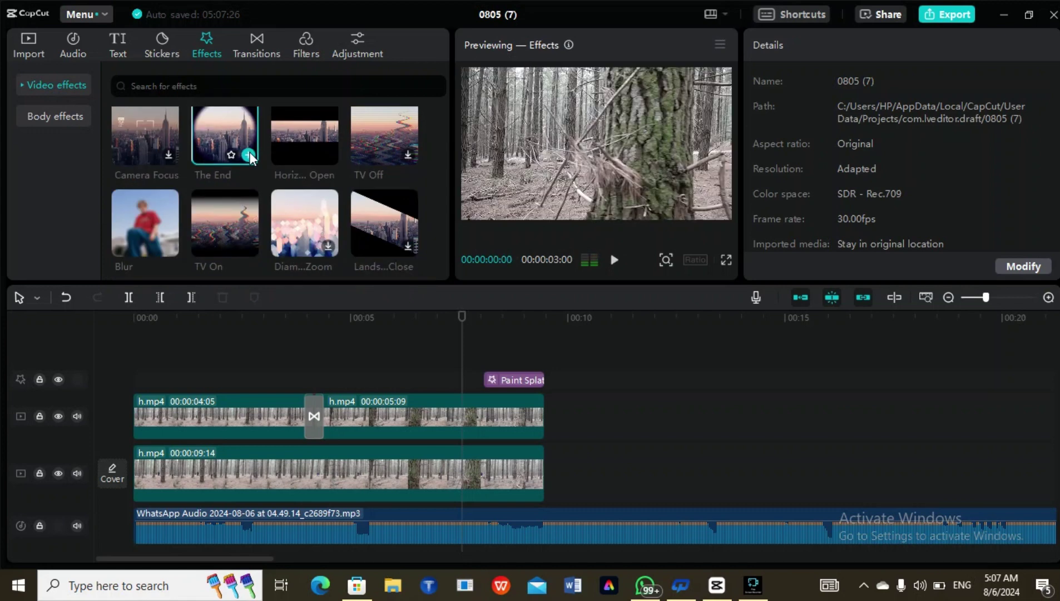
{"action": "left_click", "coordinate": [250, 154]}
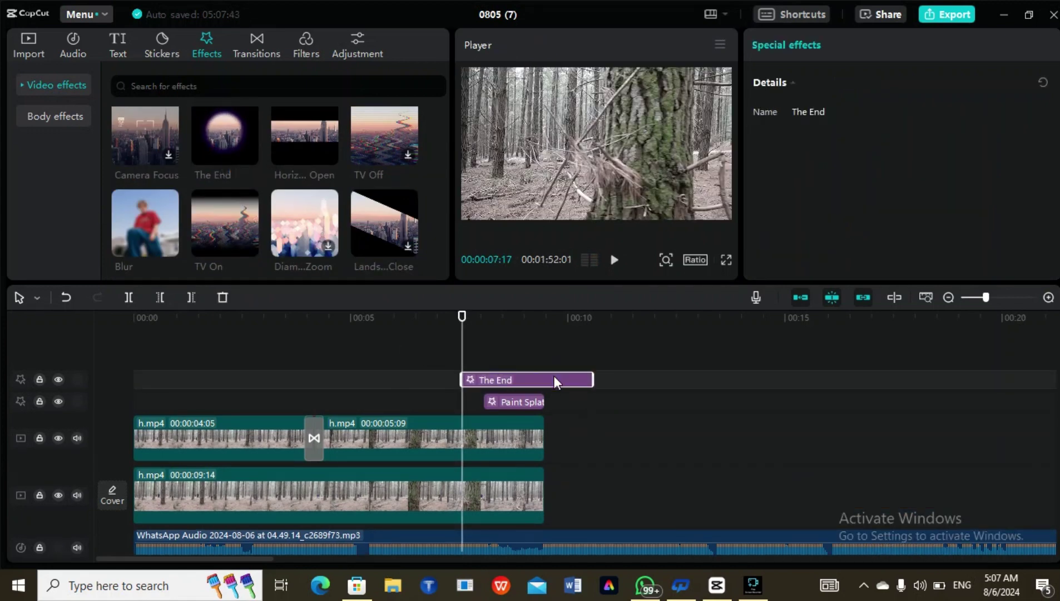
{"action": "left_click_drag", "start_coordinate": [593, 381], "coordinate": [524, 383]}
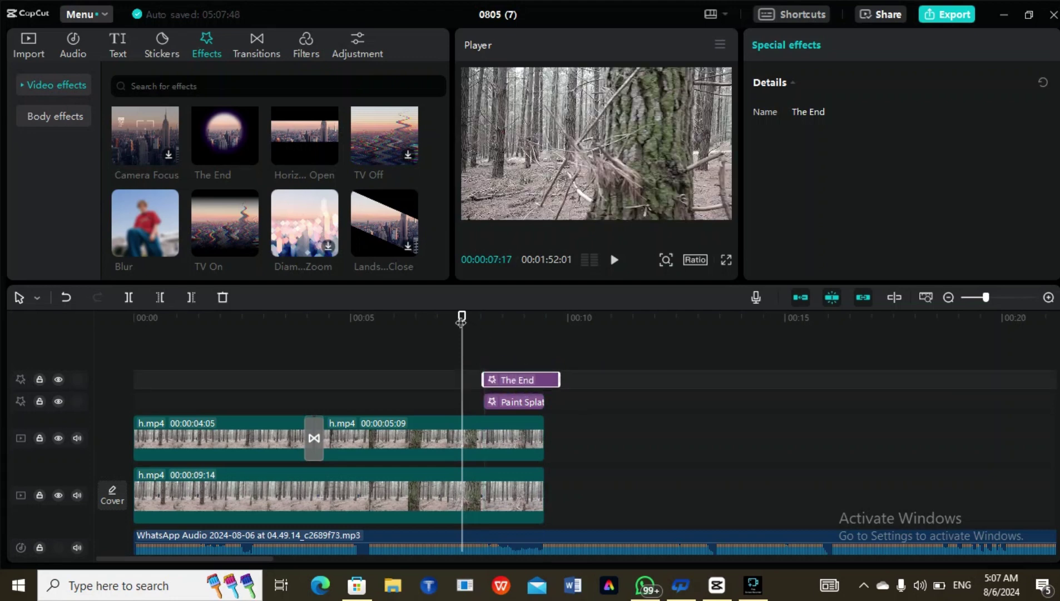
{"action": "left_click", "coordinate": [615, 259]}
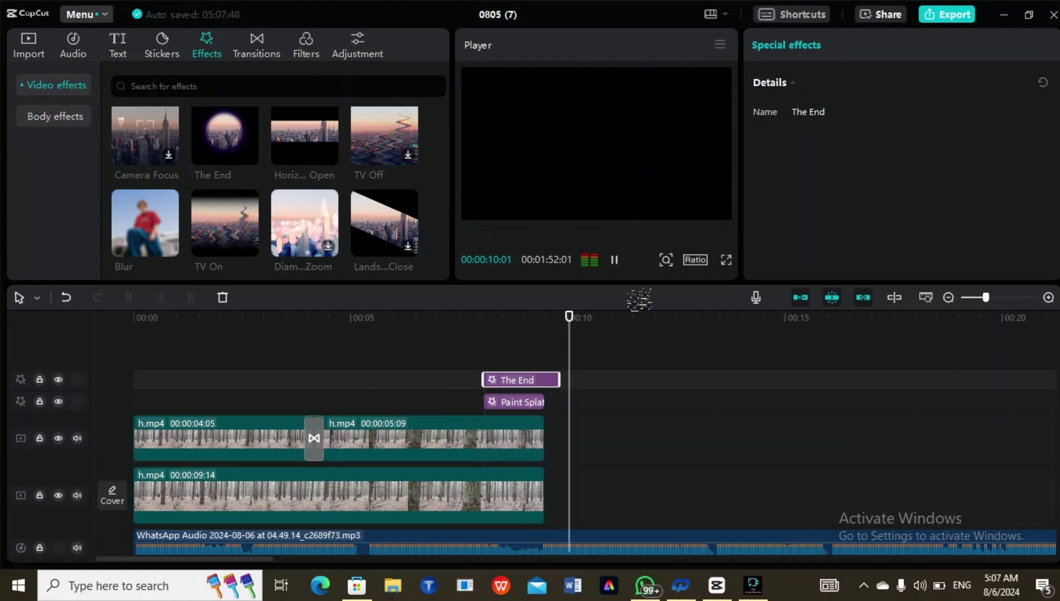
{"action": "left_click_drag", "start_coordinate": [532, 315], "coordinate": [20, 387]}
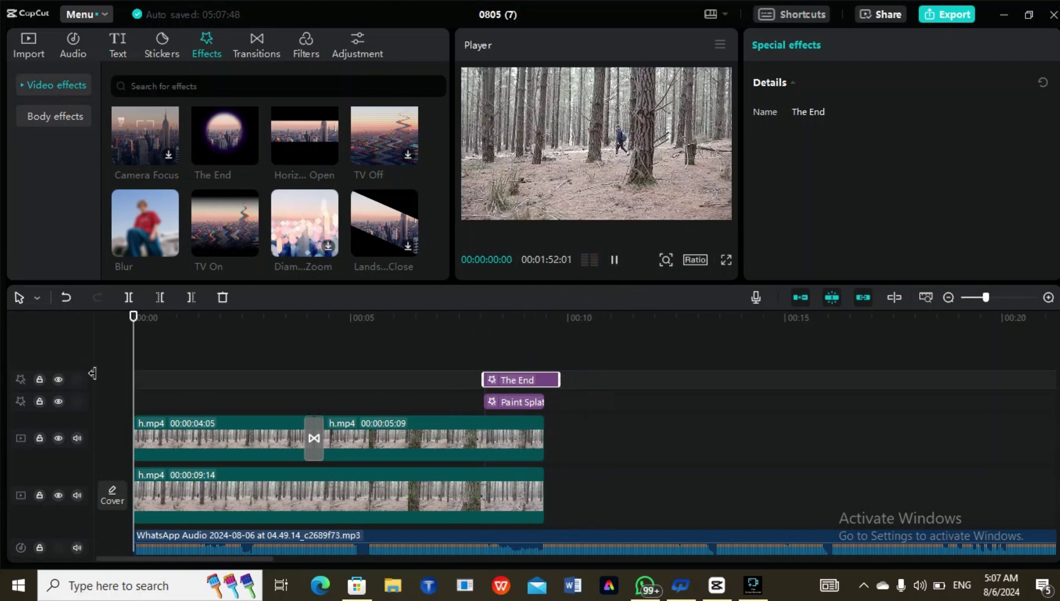
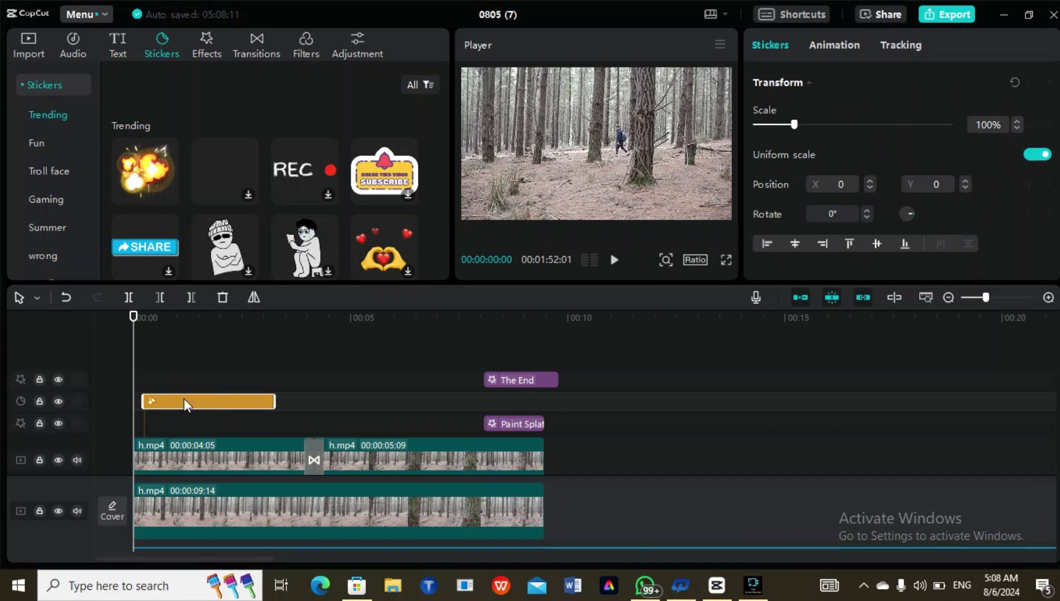
- Scale the explosion sticker to 19%, place it at about X 338, Y -172 by the walking man, and play it back
{"action": "left_click_drag", "start_coordinate": [132, 353], "coordinate": [158, 351]}
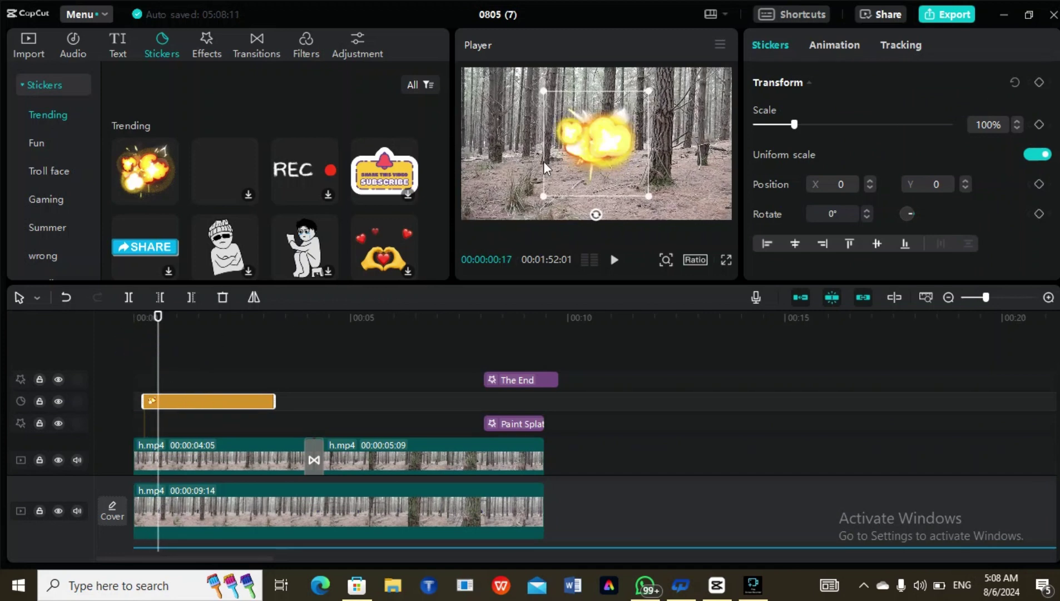
{"action": "mouse_move", "coordinate": [612, 148]}
{"action": "left_mouse_down"}
{"action": "mouse_move", "coordinate": [579, 134]}
{"action": "mouse_move", "coordinate": [675, 142]}
{"action": "mouse_move", "coordinate": [603, 150]}
{"action": "left_mouse_up"}
{"action": "left_click_drag", "start_coordinate": [640, 206], "coordinate": [627, 166]}
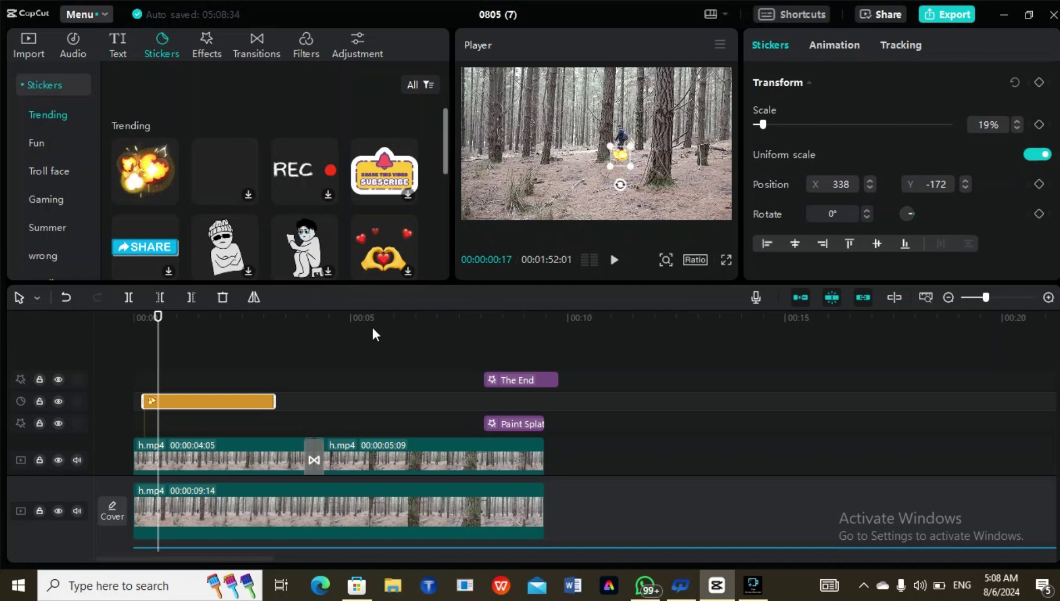
{"action": "left_click", "coordinate": [613, 260]}
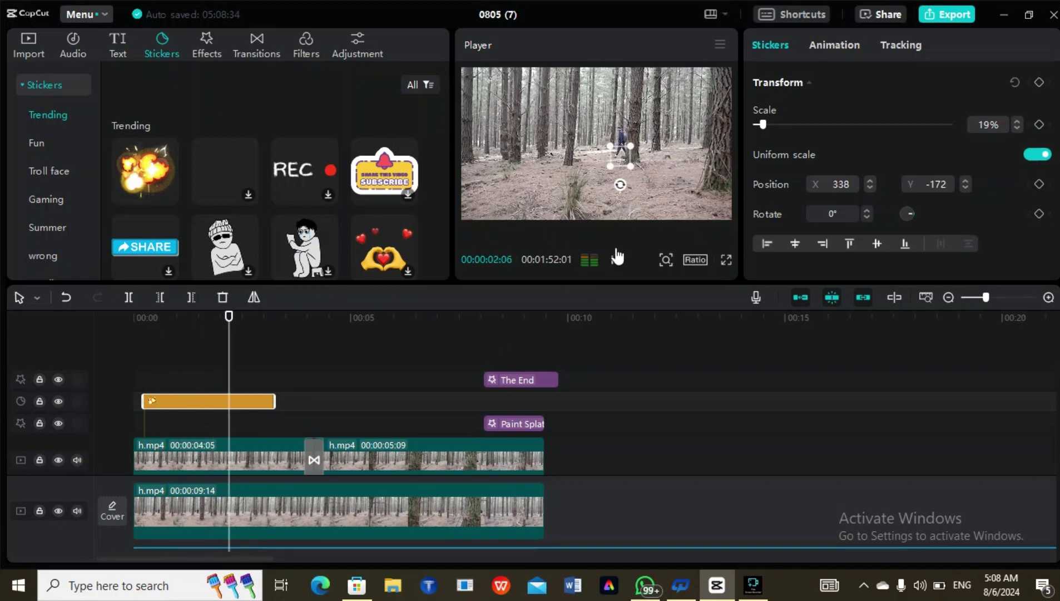
{"action": "left_click", "coordinate": [212, 337]}
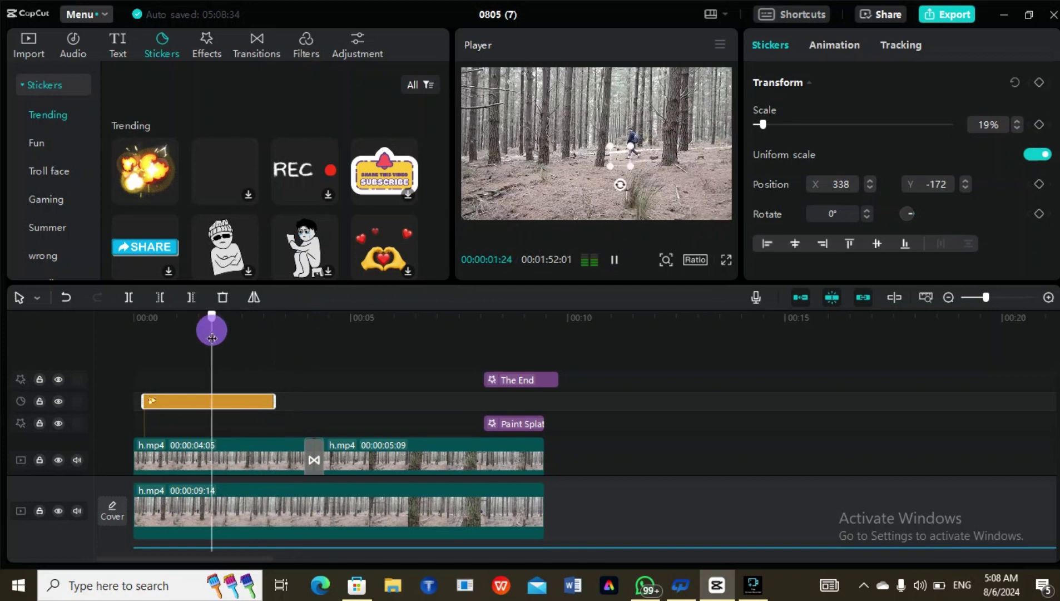
{"action": "left_click_drag", "start_coordinate": [211, 336], "coordinate": [111, 344]}
- Shift the explosion sticker slightly later on its track, play it back, and return the playhead to 00:00:00:00
{"action": "left_click_drag", "start_coordinate": [187, 401], "coordinate": [205, 400]}
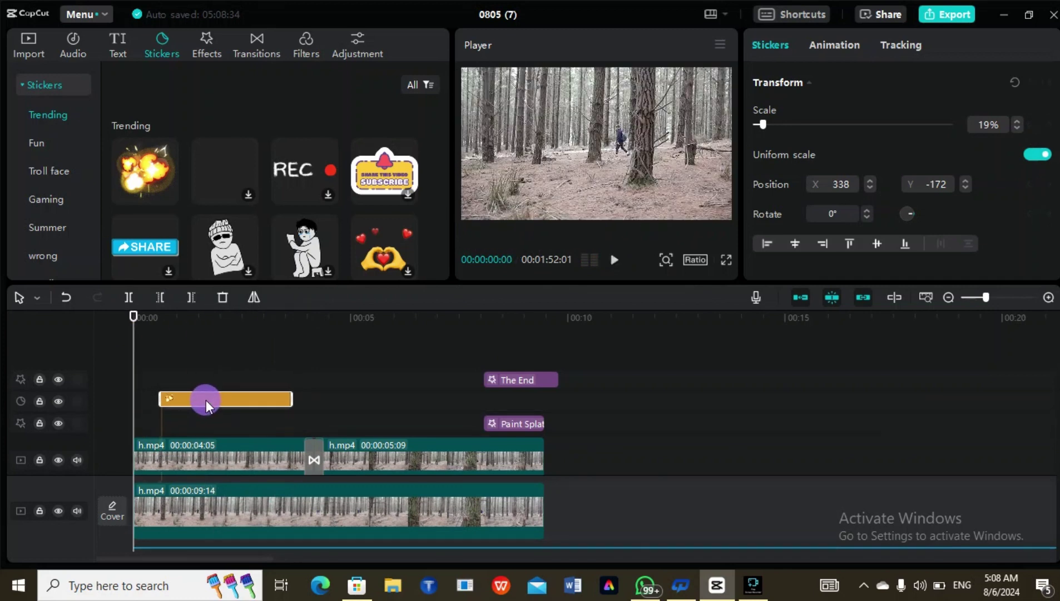
{"action": "left_click", "coordinate": [614, 260]}
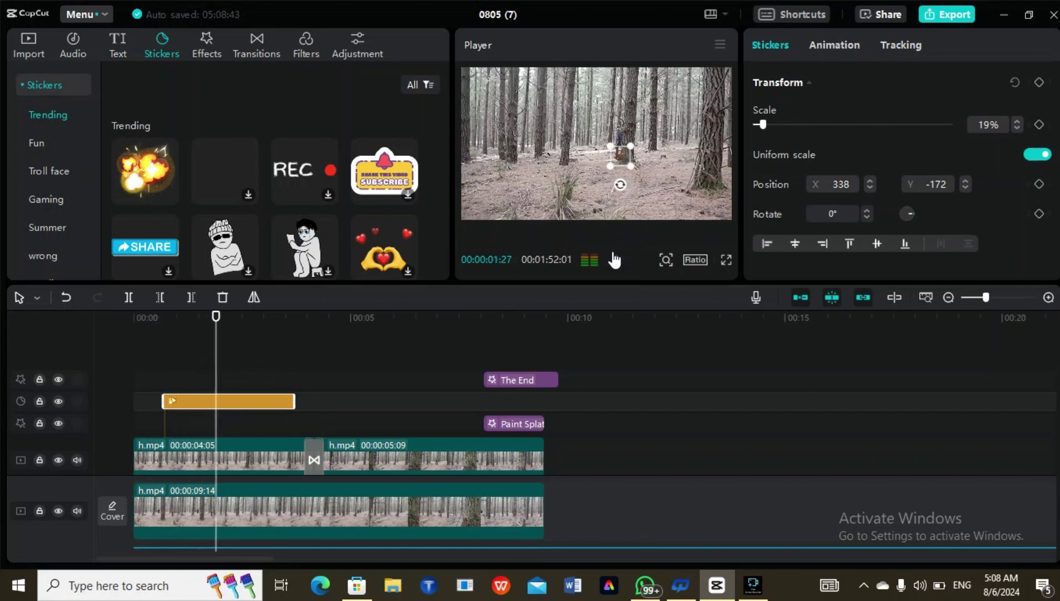
{"action": "left_click", "coordinate": [615, 260]}
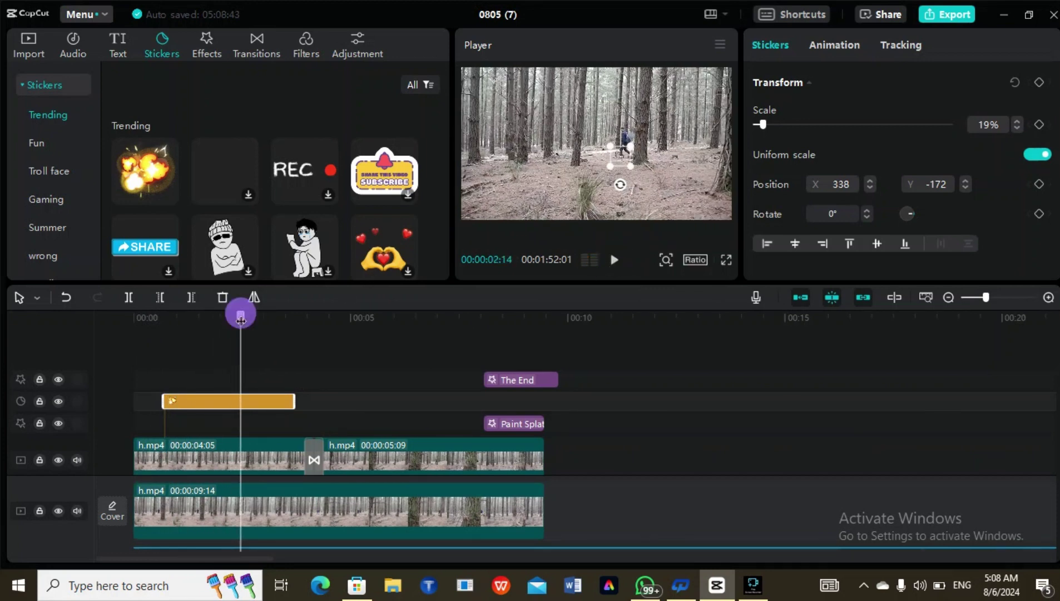
{"action": "left_click_drag", "start_coordinate": [239, 315], "coordinate": [134, 315]}
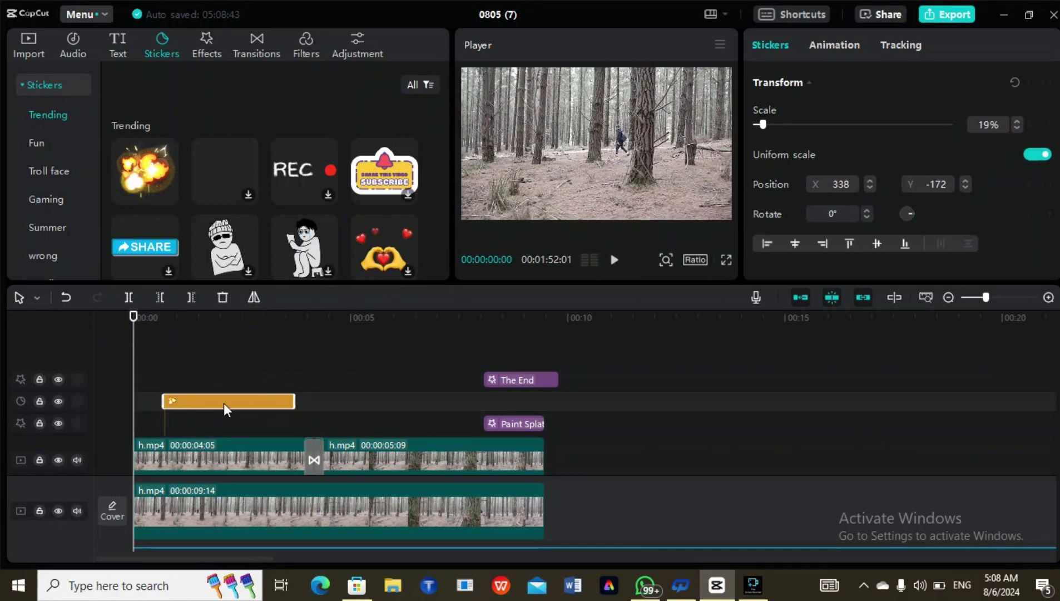
- Move the explosion sticker to the timeline's start, scale it to 62%, place it at X -361, Y 122, and play it back
{"action": "left_click_drag", "start_coordinate": [268, 403], "coordinate": [218, 399]}
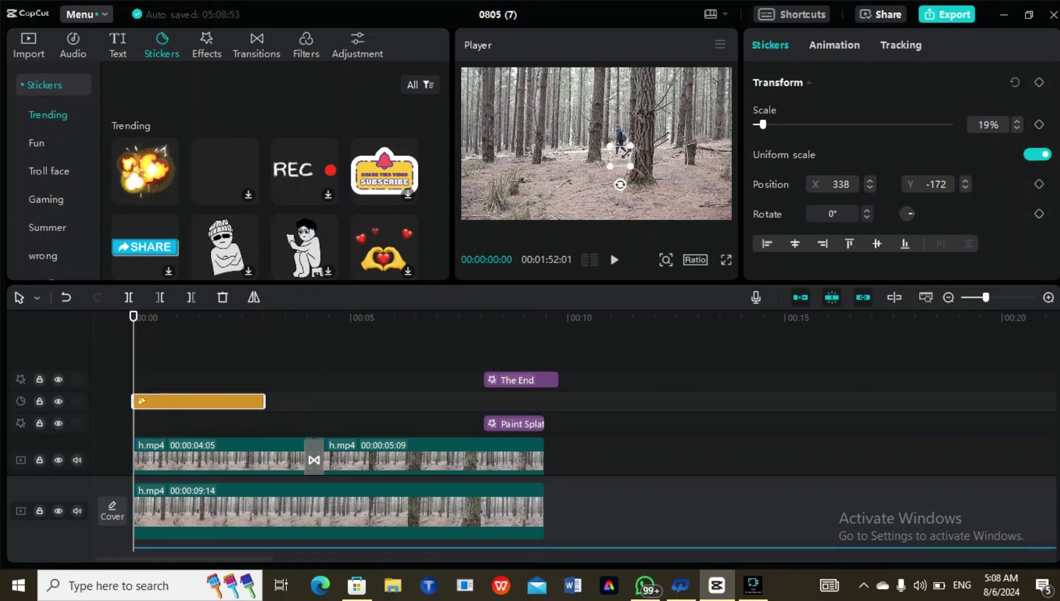
{"action": "mouse_move", "coordinate": [604, 152]}
{"action": "left_mouse_down"}
{"action": "mouse_move", "coordinate": [577, 137]}
{"action": "mouse_move", "coordinate": [639, 232]}
{"action": "mouse_move", "coordinate": [604, 187]}
{"action": "mouse_move", "coordinate": [604, 166]}
{"action": "left_mouse_up"}
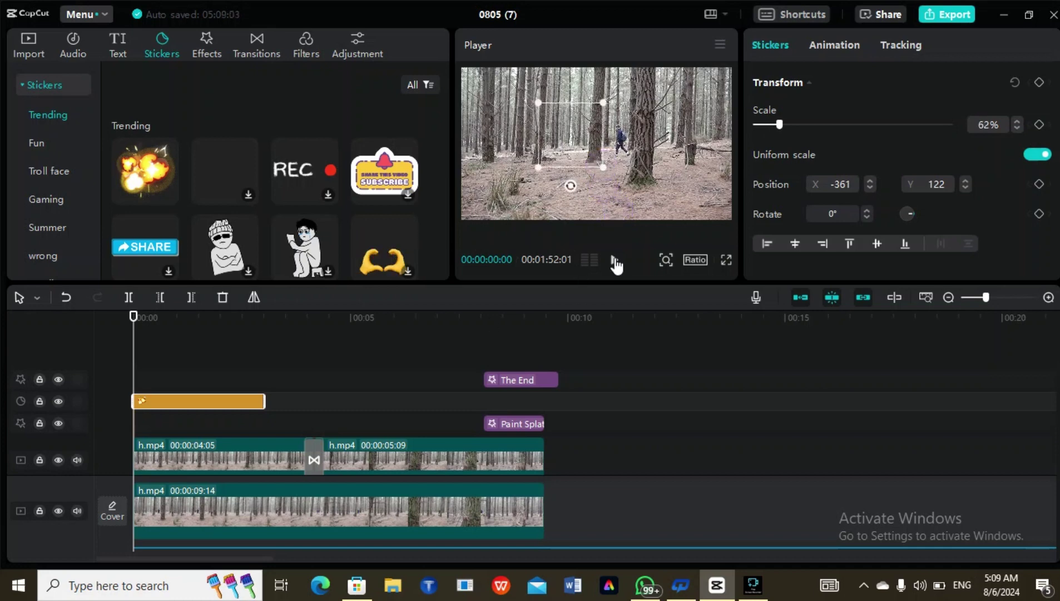
{"action": "left_click", "coordinate": [615, 260]}
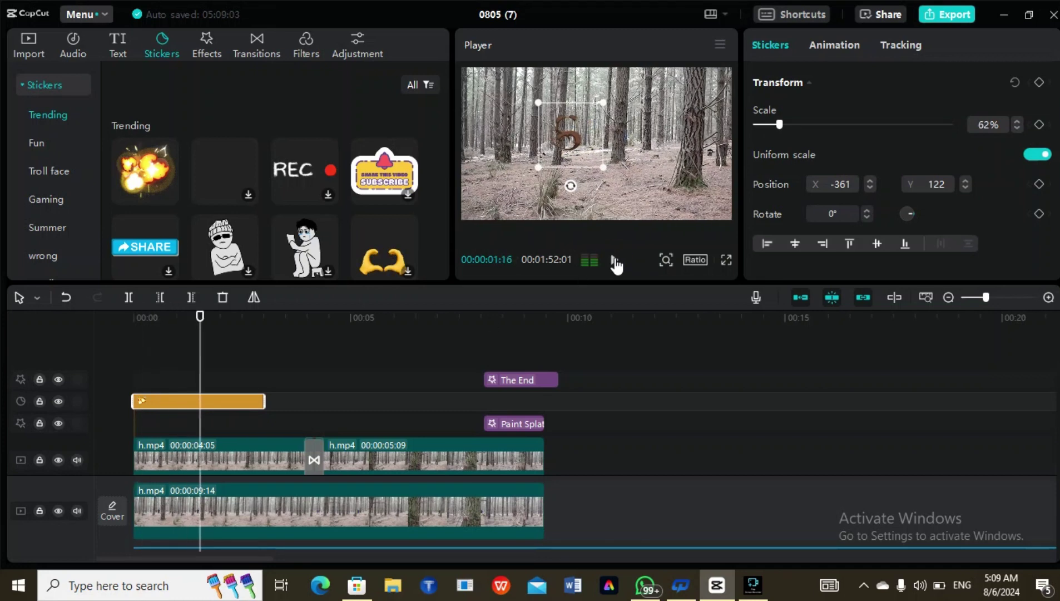
- Stop the playback and delete the explosion sticker from the timeline
{"action": "left_click", "coordinate": [615, 260]}
{"action": "key", "text": "Delete"}
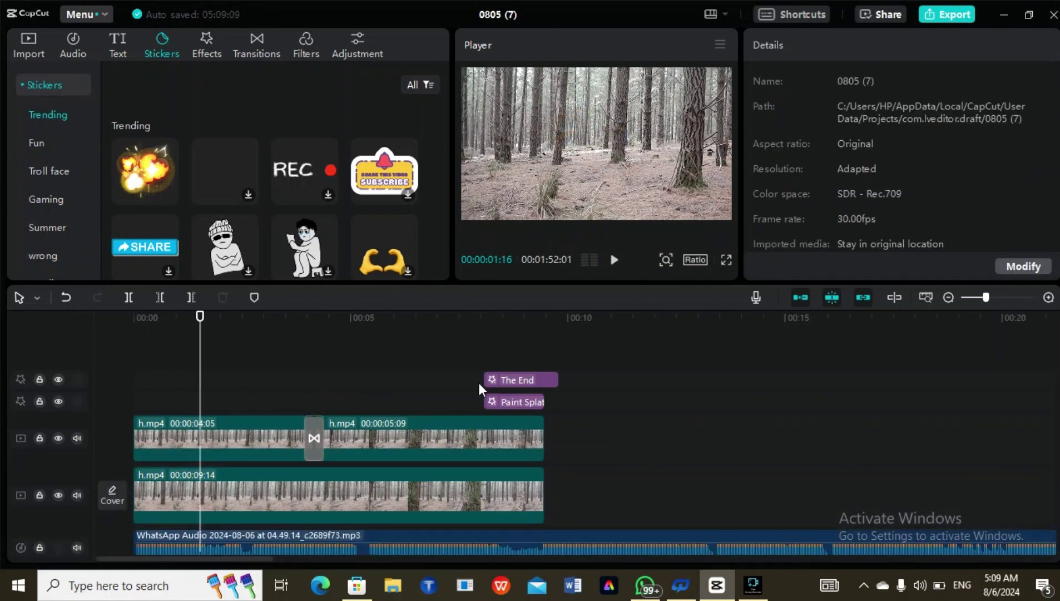
{"action": "left_click", "coordinate": [522, 380]}
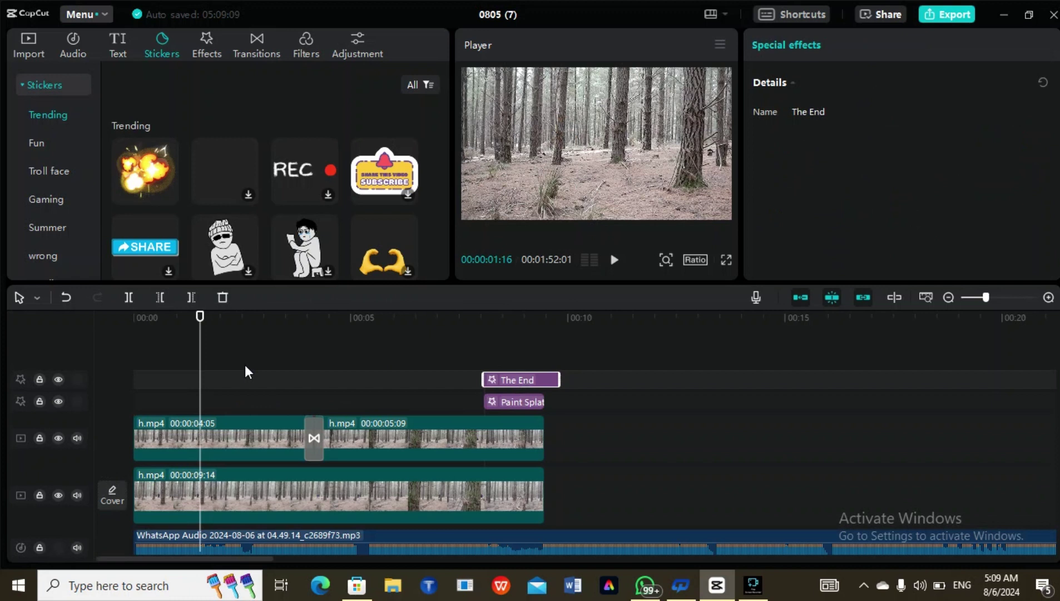
- Add a default text on its own track and stretch it over the full length of the h.mp4 clips
{"action": "left_click", "coordinate": [117, 45]}
{"action": "left_click", "coordinate": [169, 146]}
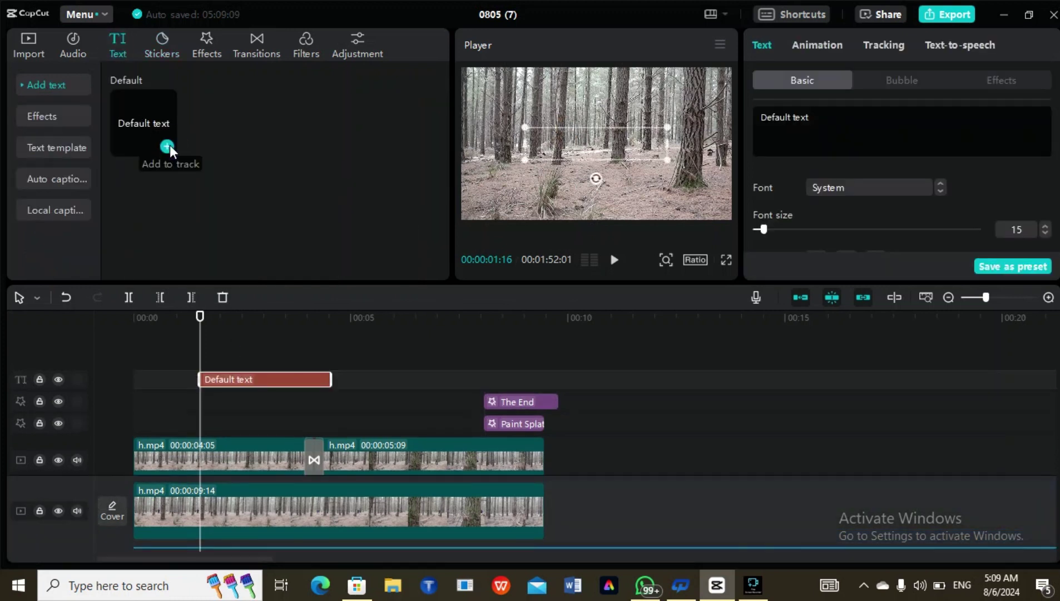
{"action": "left_click_drag", "start_coordinate": [198, 379], "coordinate": [135, 384]}
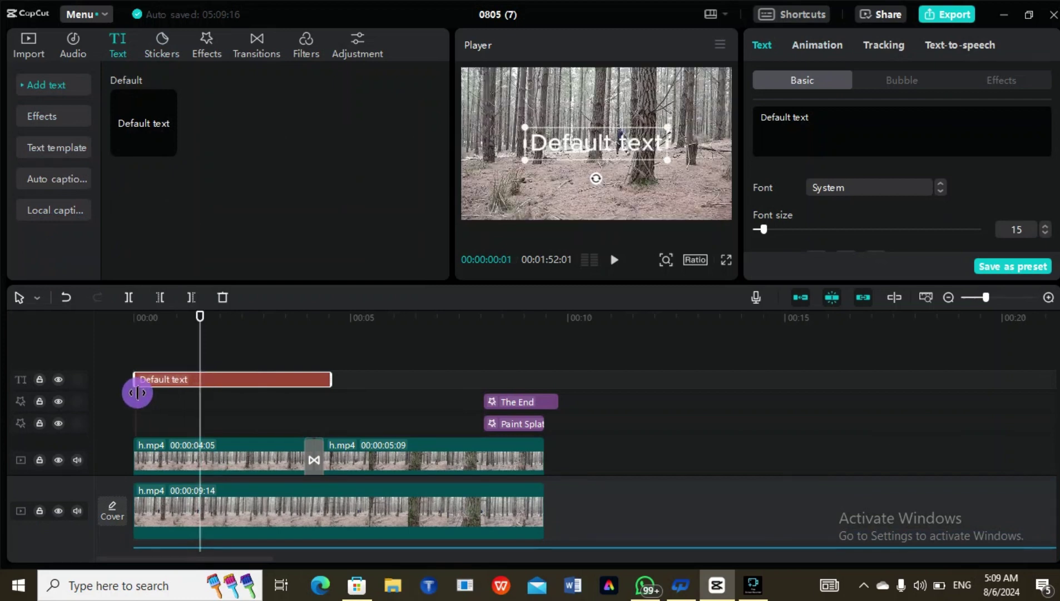
{"action": "left_click_drag", "start_coordinate": [330, 378], "coordinate": [541, 372]}
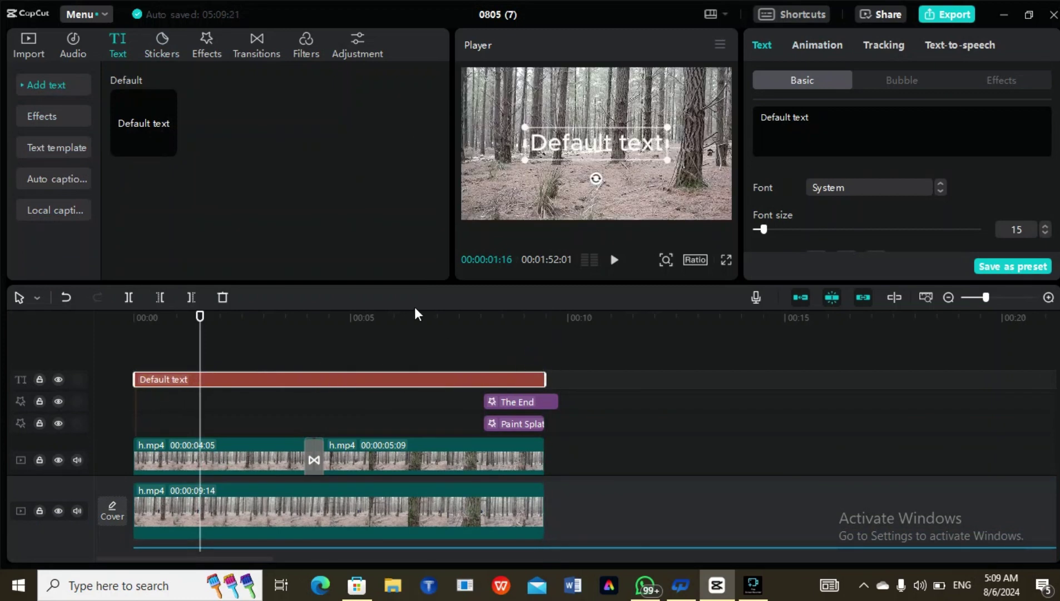
- Enlarge the default text in the preview and place it slightly above the middle of the frame
{"action": "left_click_drag", "start_coordinate": [662, 158], "coordinate": [668, 135]}
{"action": "left_click", "coordinate": [576, 104]}
{"action": "left_click_drag", "start_coordinate": [576, 105], "coordinate": [598, 127]}
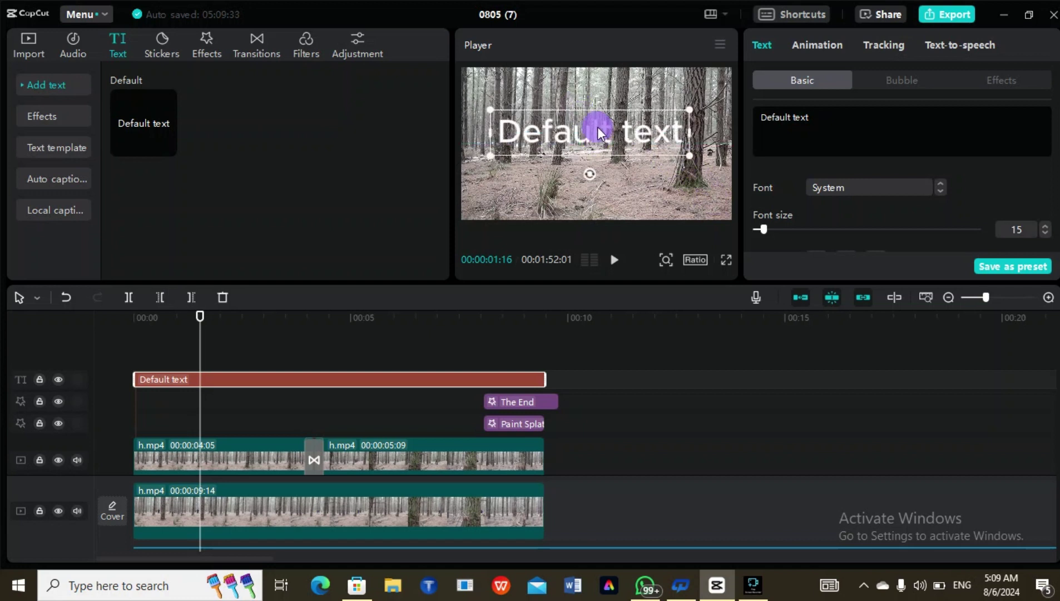
- Replace the default wording with "BMC CONCEPT" and scale the text down to fit well inside the frame
{"action": "double_click", "coordinate": [684, 129]}
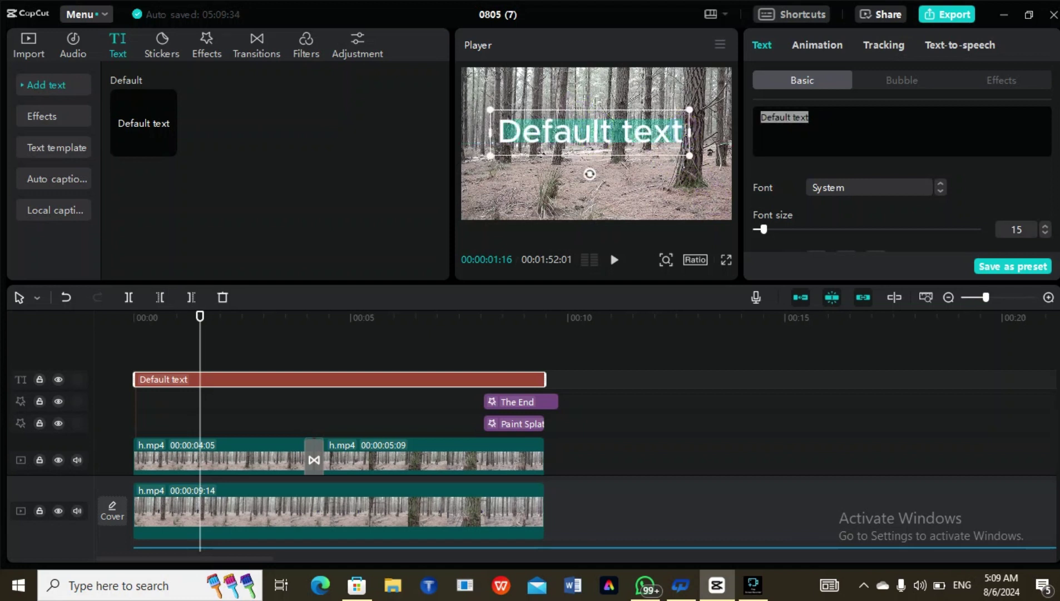
{"action": "type", "text": "BMC"}
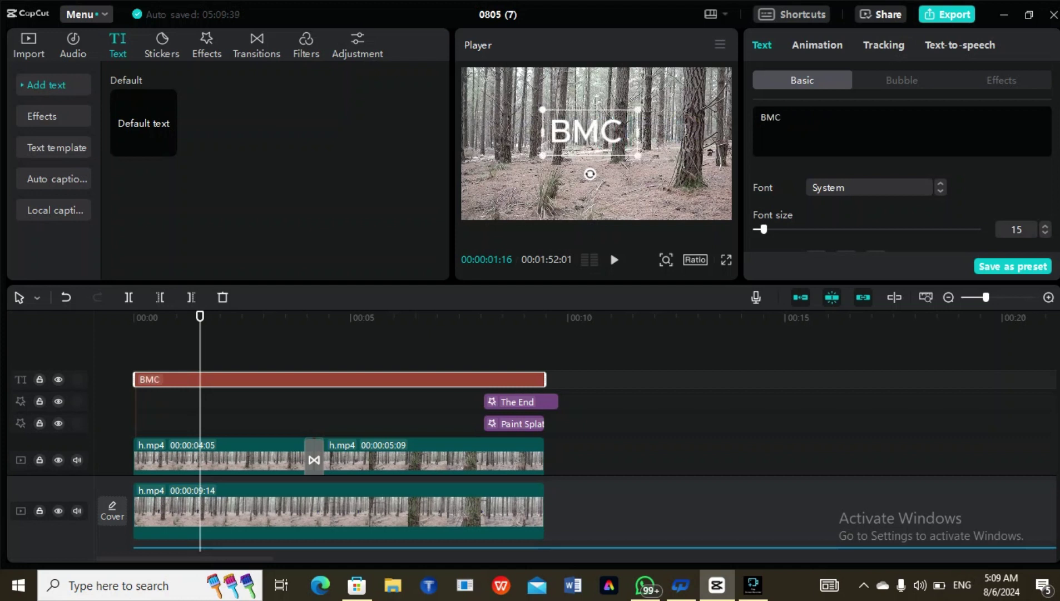
{"action": "type", "text": " CONCE"}
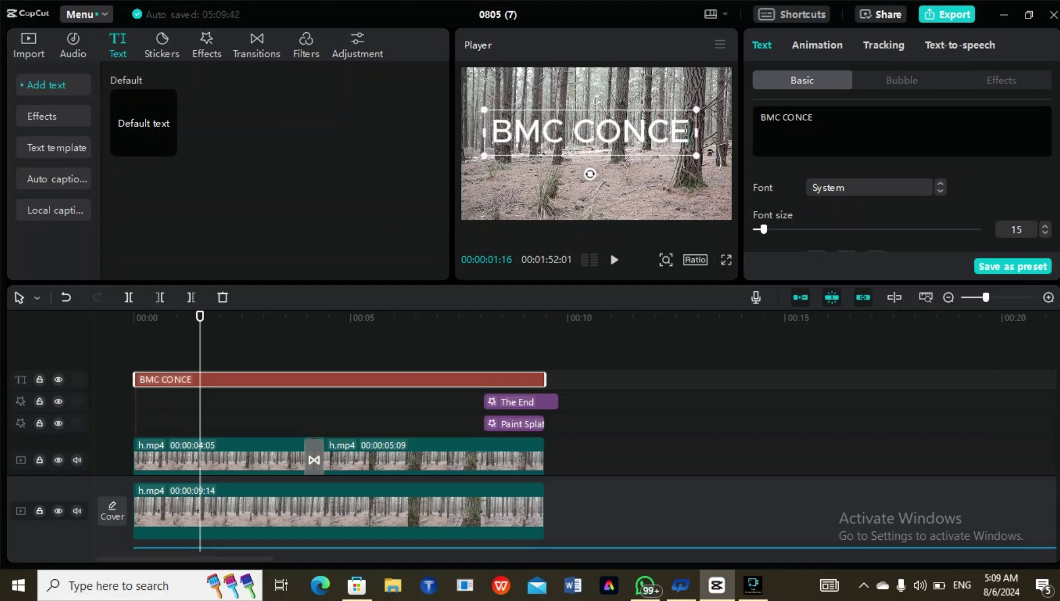
{"action": "type", "text": "PT"}
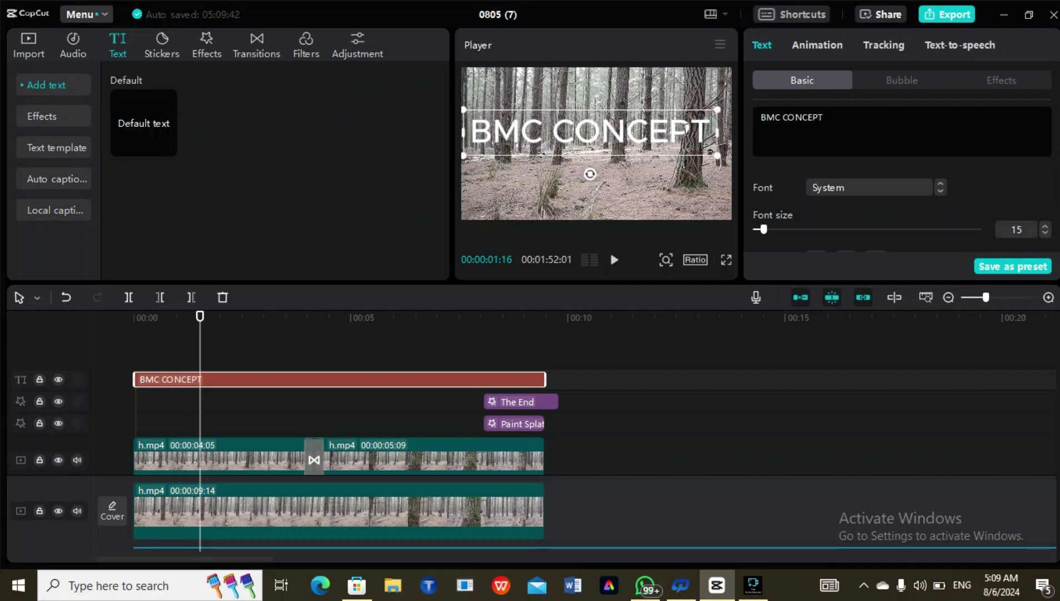
{"action": "left_click_drag", "start_coordinate": [717, 160], "coordinate": [685, 153]}
{"action": "left_click", "coordinate": [632, 138]}
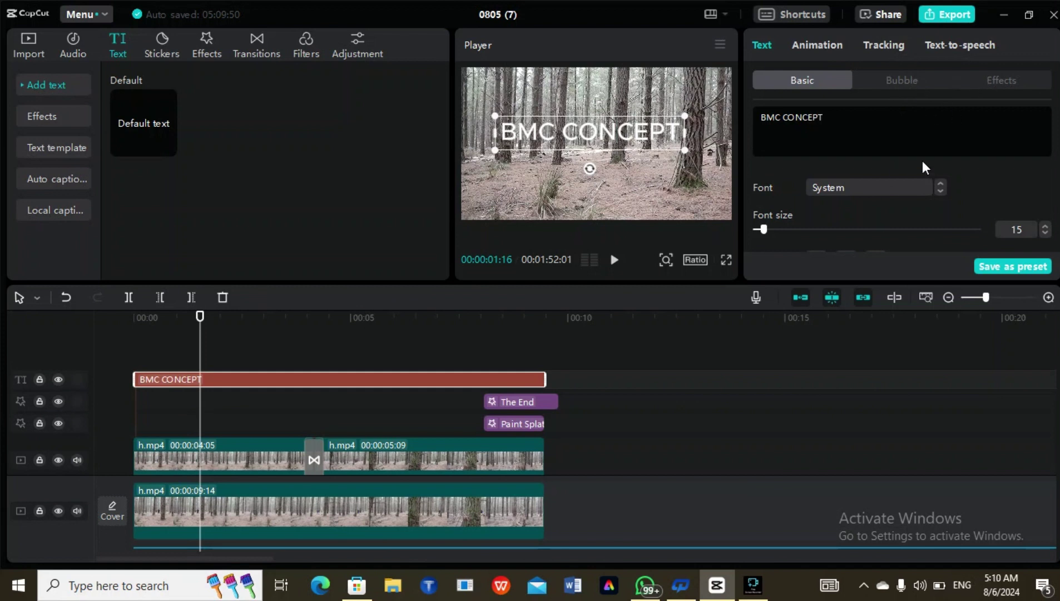
- Try the black-on-yellow preset style on the BMC CONCEPT text
{"action": "scroll", "coordinate": [922, 160], "scroll_direction": "down", "scroll_amount": 2}
{"action": "scroll", "coordinate": [922, 160], "scroll_direction": "up", "scroll_amount": 2}
{"action": "scroll", "coordinate": [909, 207], "scroll_direction": "down", "scroll_amount": 5}
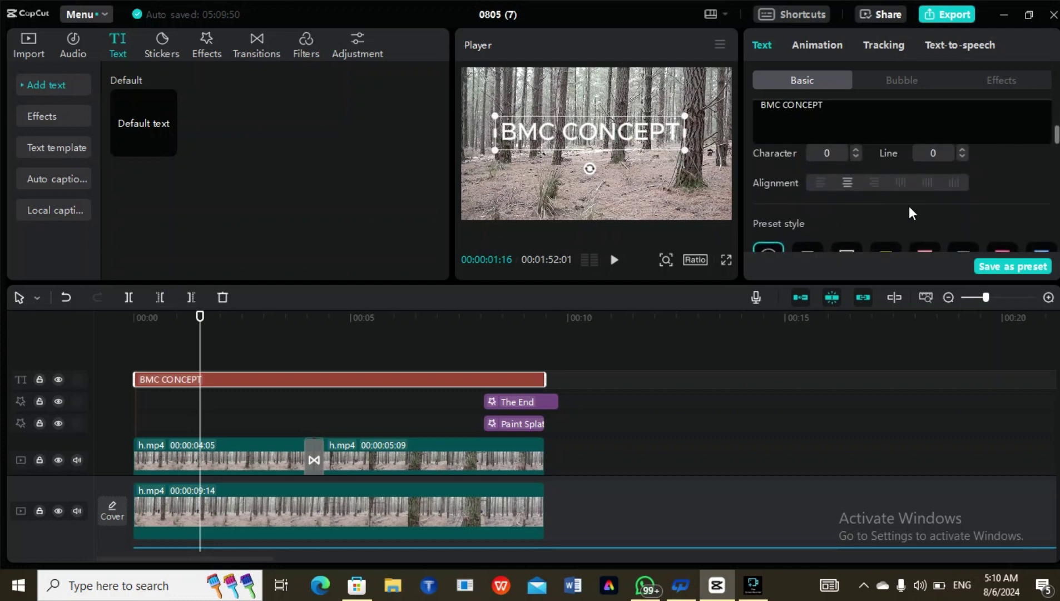
{"action": "scroll", "coordinate": [909, 207], "scroll_direction": "down", "scroll_amount": 2}
{"action": "scroll", "coordinate": [909, 207], "scroll_direction": "up", "scroll_amount": 2}
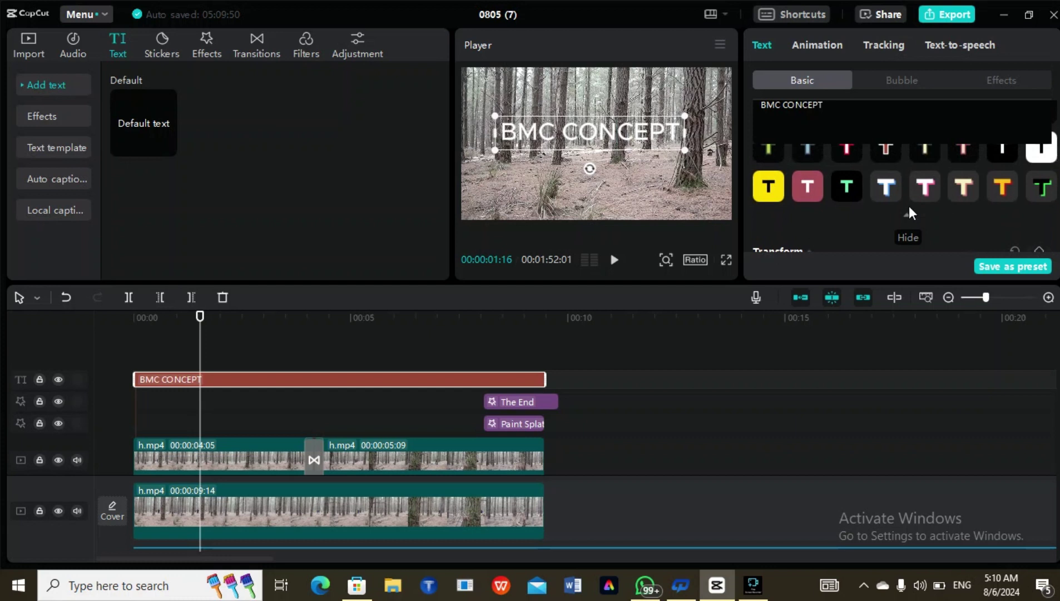
{"action": "scroll", "coordinate": [910, 207], "scroll_direction": "up", "scroll_amount": 1}
{"action": "left_click", "coordinate": [769, 210]}
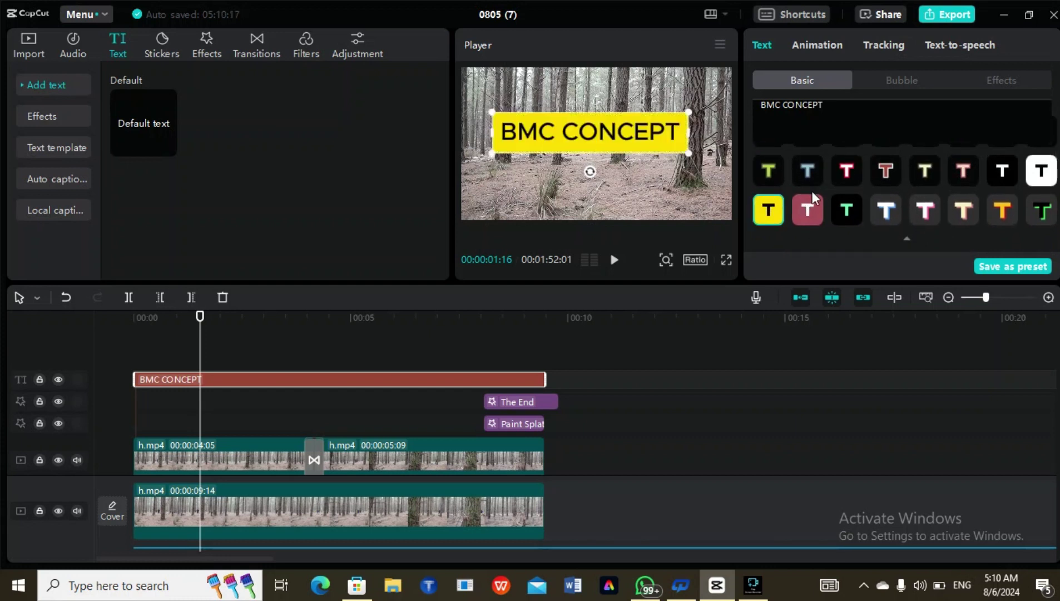
- Try the green and other outlined preset styles on BMC CONCEPT, settling on the red one with a white outline
{"action": "left_click", "coordinate": [759, 160]}
{"action": "left_click", "coordinate": [810, 166]}
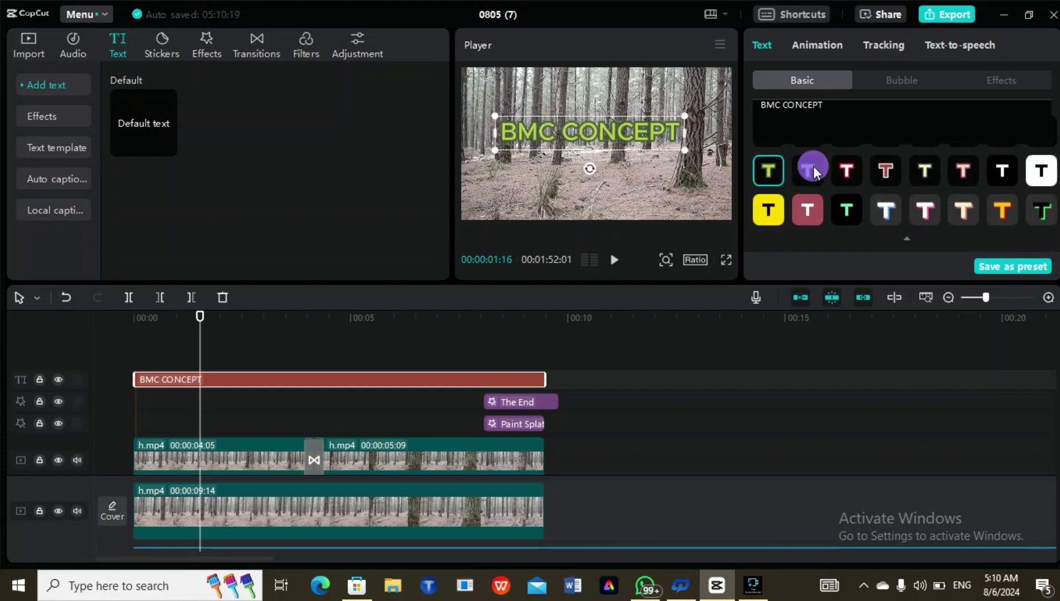
{"action": "left_click", "coordinate": [851, 172]}
{"action": "left_click", "coordinate": [901, 170]}
{"action": "left_click", "coordinate": [935, 168]}
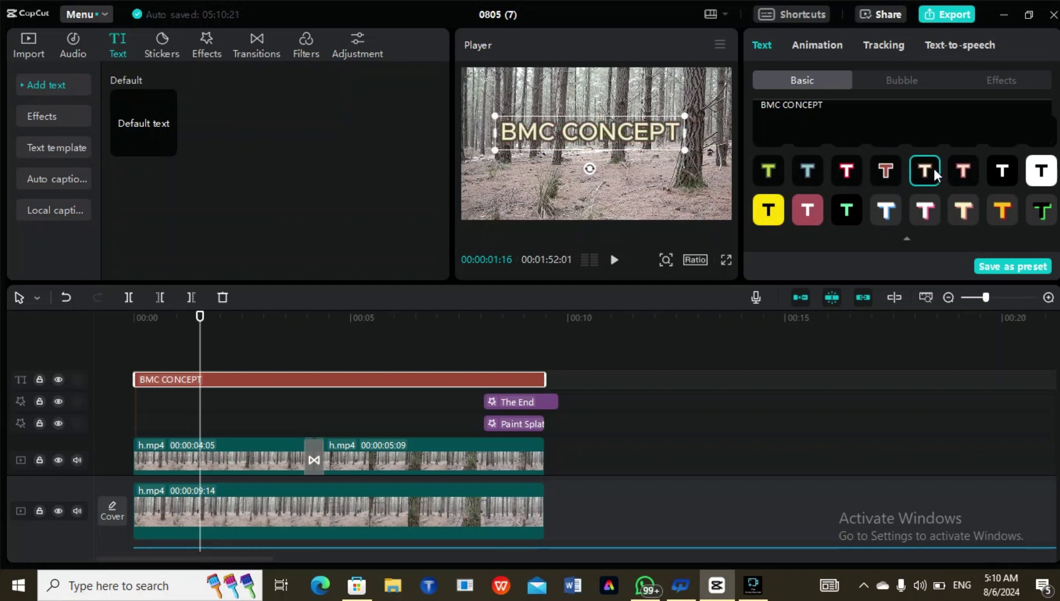
{"action": "left_click", "coordinate": [884, 169]}
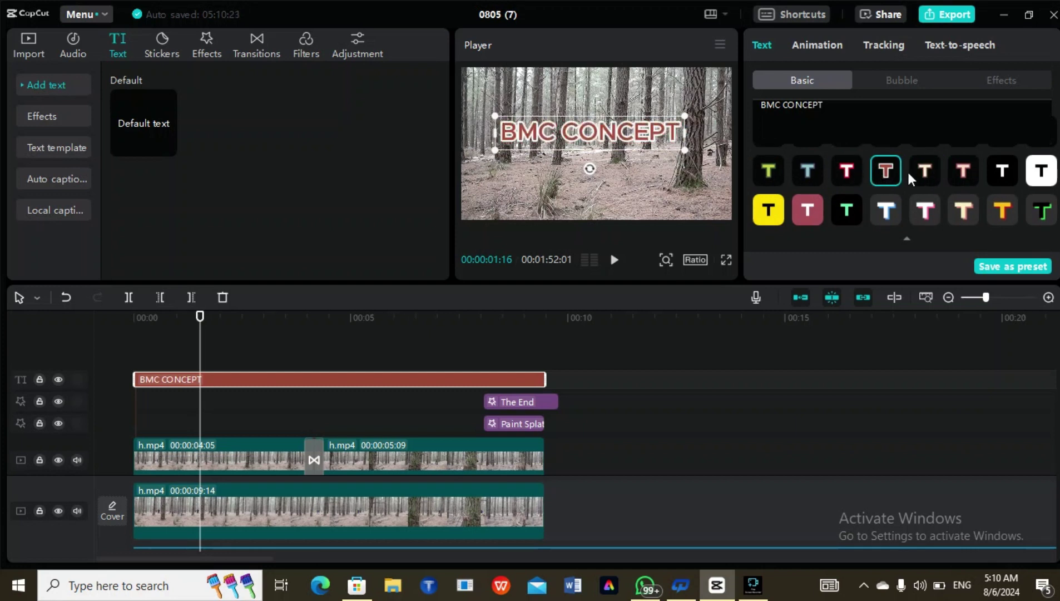
{"action": "left_click", "coordinate": [918, 176]}
{"action": "left_click", "coordinate": [892, 172]}
- Enlarge the BMC CONCEPT text slightly, center it in the frame, and browse the available In animations
{"action": "left_click_drag", "start_coordinate": [685, 149], "coordinate": [704, 162]}
{"action": "left_click_drag", "start_coordinate": [611, 118], "coordinate": [611, 131]}
{"action": "left_click", "coordinate": [823, 44]}
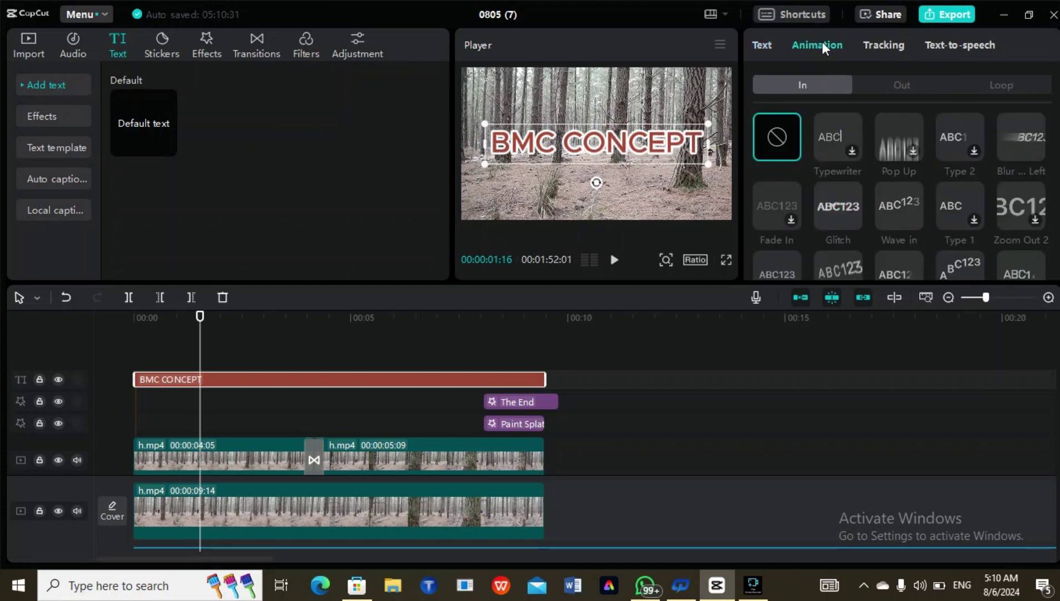
{"action": "scroll", "coordinate": [880, 207], "scroll_direction": "down", "scroll_amount": 2}
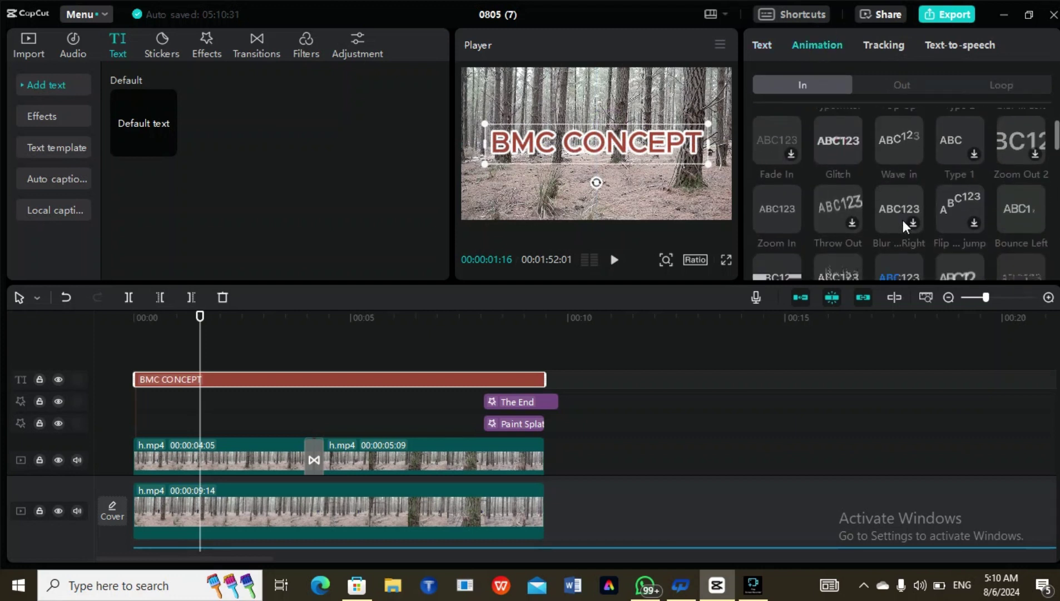
{"action": "scroll", "coordinate": [903, 220], "scroll_direction": "down", "scroll_amount": 2}
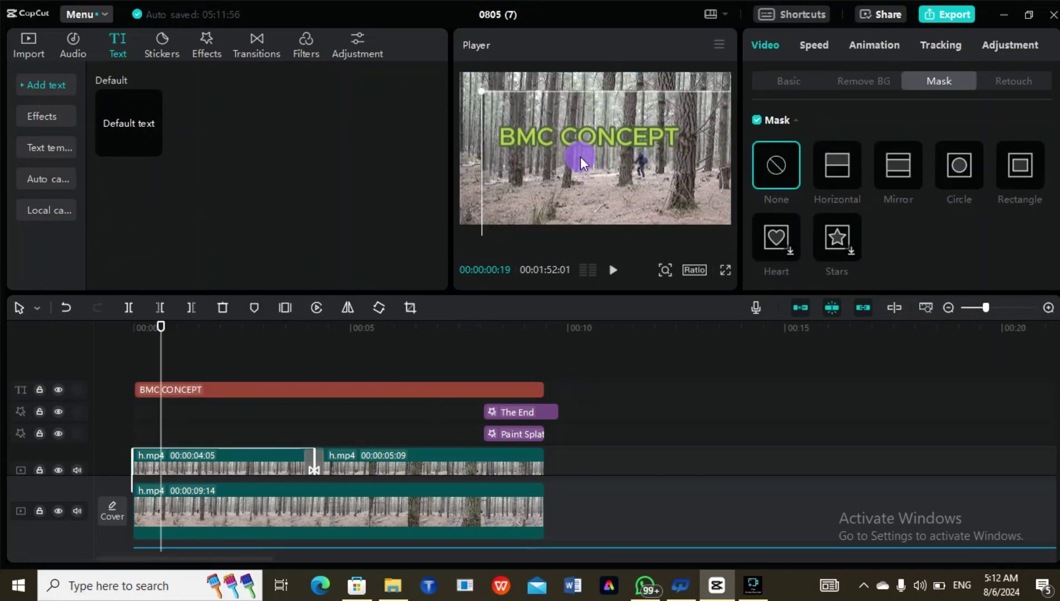
- Select the green BMC CONCEPT text in the preview and move it to the center of the frame
{"action": "left_click", "coordinate": [558, 140]}
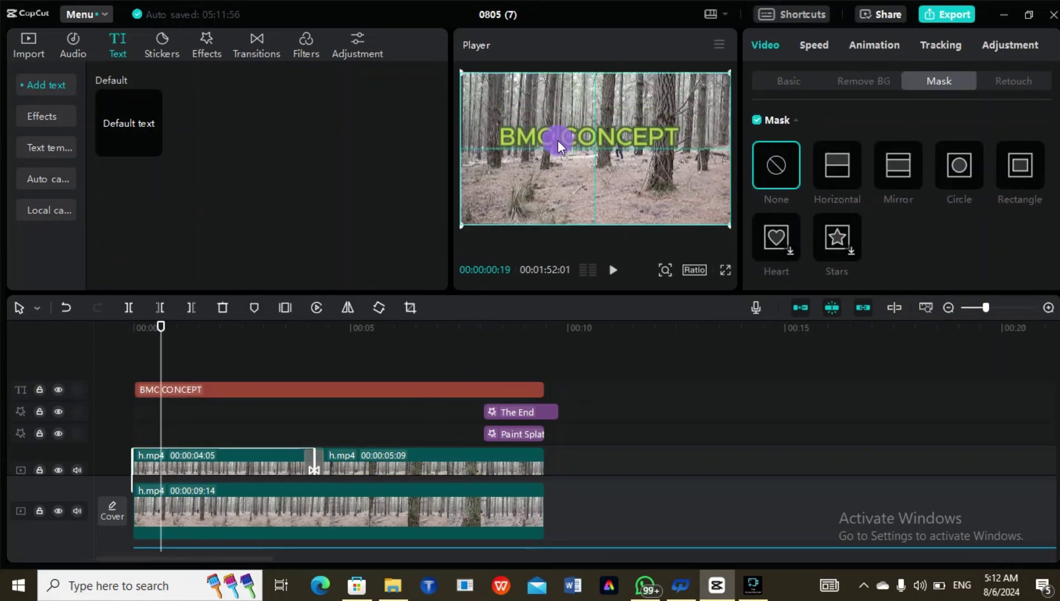
{"action": "left_click", "coordinate": [592, 132]}
{"action": "mouse_move", "coordinate": [597, 138]}
{"action": "left_mouse_down"}
{"action": "mouse_move", "coordinate": [597, 160]}
{"action": "mouse_move", "coordinate": [574, 155]}
{"action": "mouse_move", "coordinate": [638, 147]}
{"action": "mouse_move", "coordinate": [599, 112]}
{"action": "mouse_move", "coordinate": [606, 151]}
{"action": "mouse_move", "coordinate": [588, 142]}
{"action": "mouse_move", "coordinate": [601, 147]}
{"action": "left_mouse_up"}
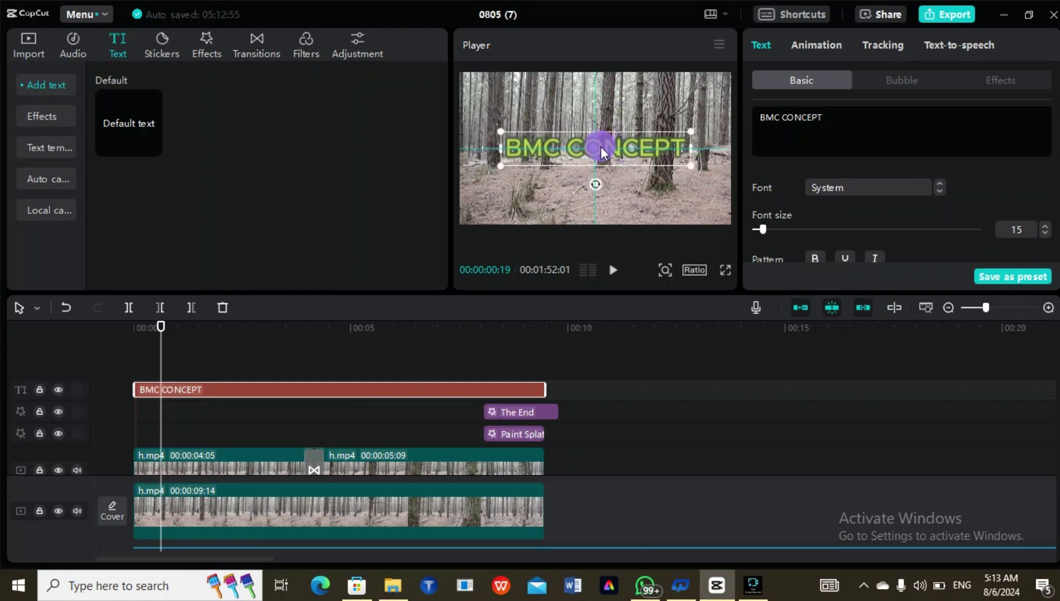
- Try the tall white dotted bubble and the tall black bubble on the BMC CONCEPT text
{"action": "left_click", "coordinate": [897, 81]}
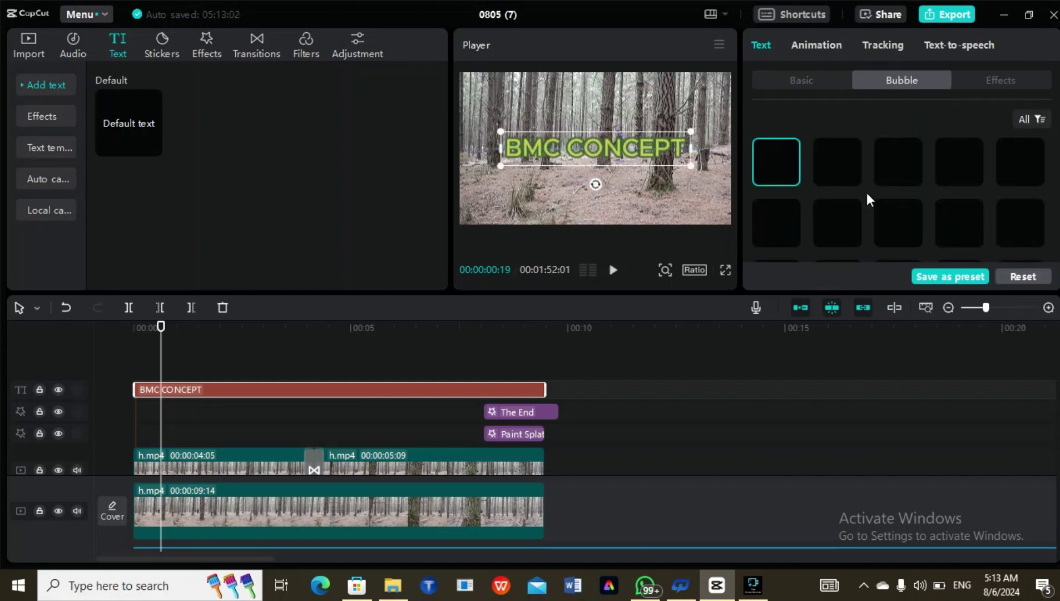
{"action": "left_click", "coordinate": [900, 161]}
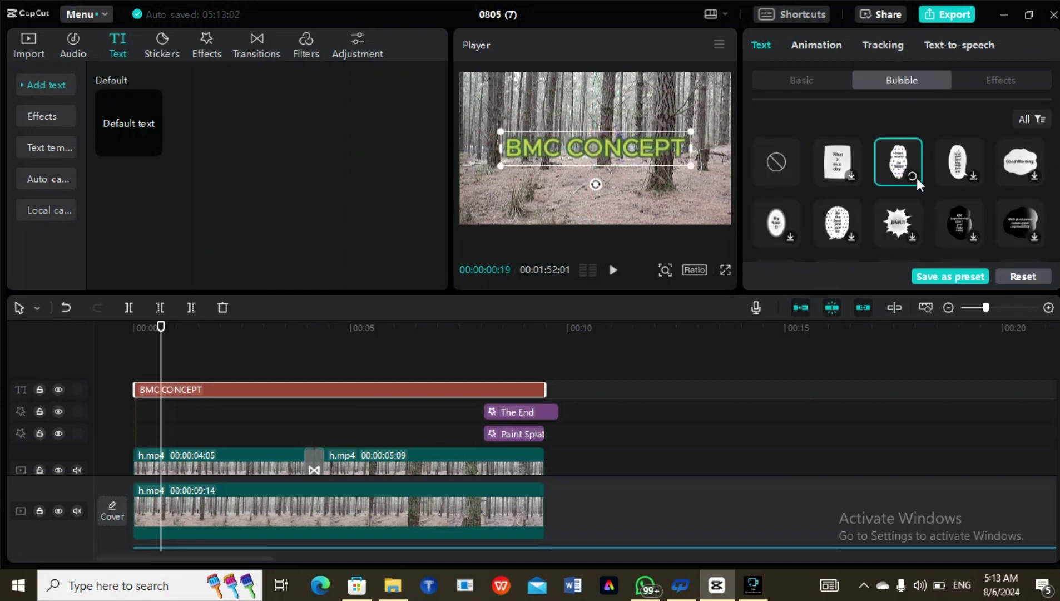
{"action": "mouse_move", "coordinate": [596, 148]}
{"action": "left_mouse_down"}
{"action": "mouse_move", "coordinate": [531, 148]}
{"action": "mouse_move", "coordinate": [581, 154]}
{"action": "left_mouse_up"}
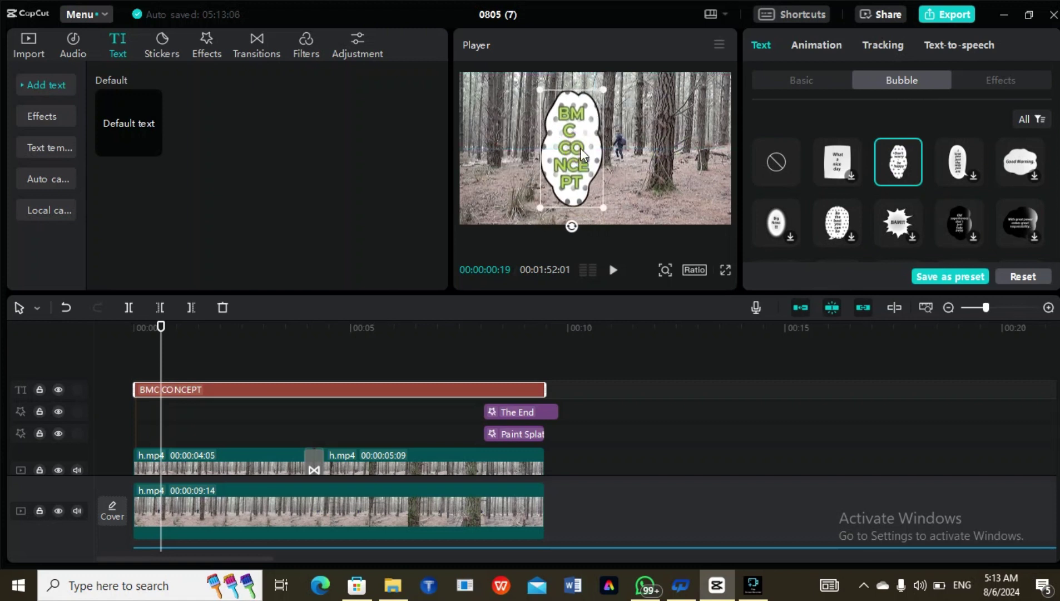
{"action": "left_click", "coordinate": [968, 223]}
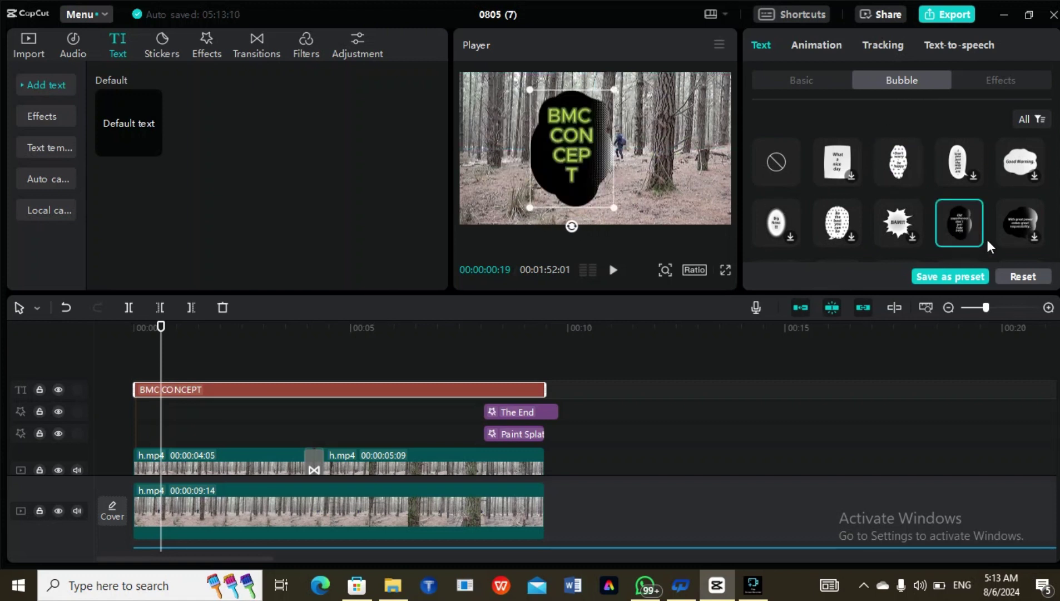
- Apply the wide black halftone speech bubble to BMC CONCEPT, shrink it, and place it just below and right of the walking man
{"action": "left_click", "coordinate": [1011, 219]}
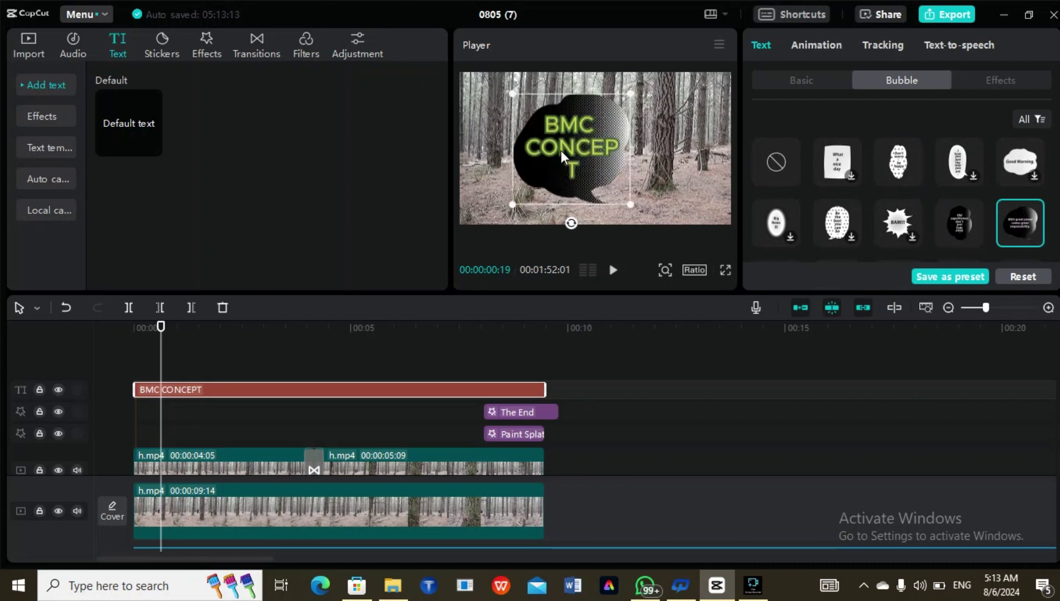
{"action": "left_click_drag", "start_coordinate": [628, 201], "coordinate": [656, 170]}
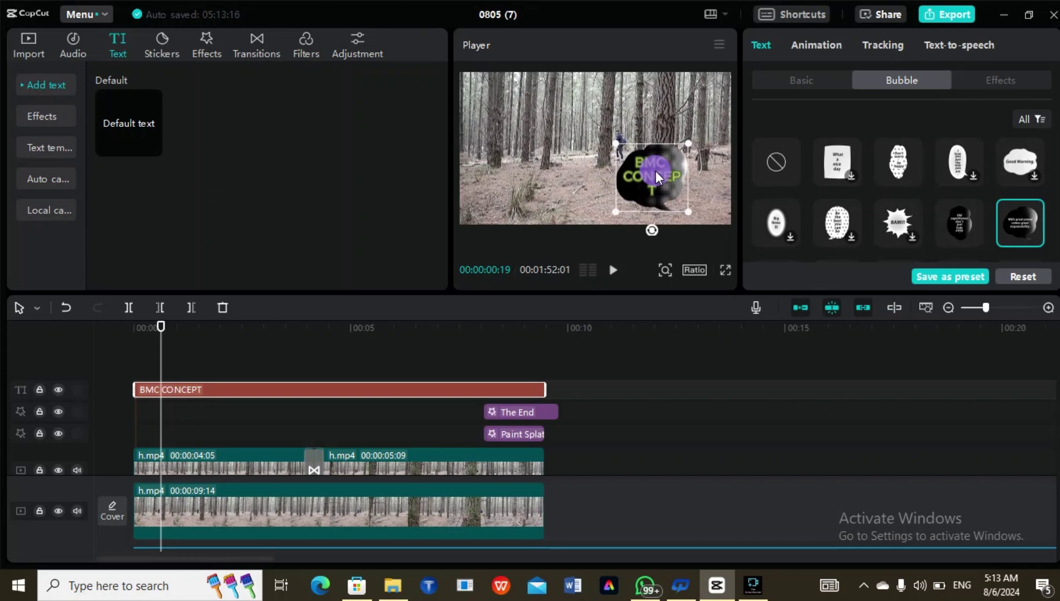
- Give the BMC CONCEPT text a Zoom In entrance animation and a Glitch exit animation
{"action": "left_click", "coordinate": [807, 44]}
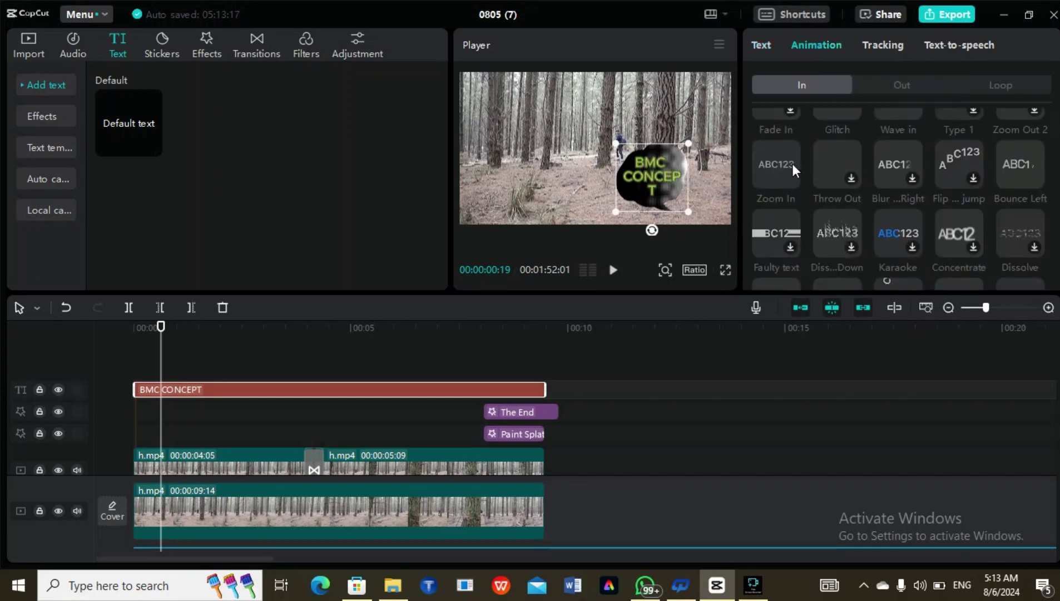
{"action": "left_click", "coordinate": [767, 167]}
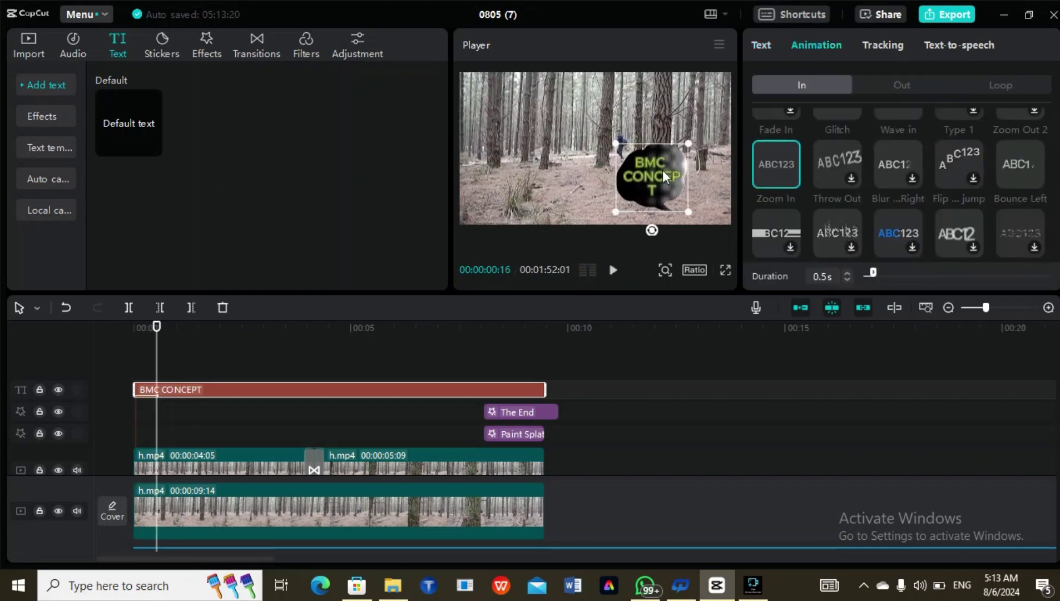
{"action": "left_click", "coordinate": [898, 81]}
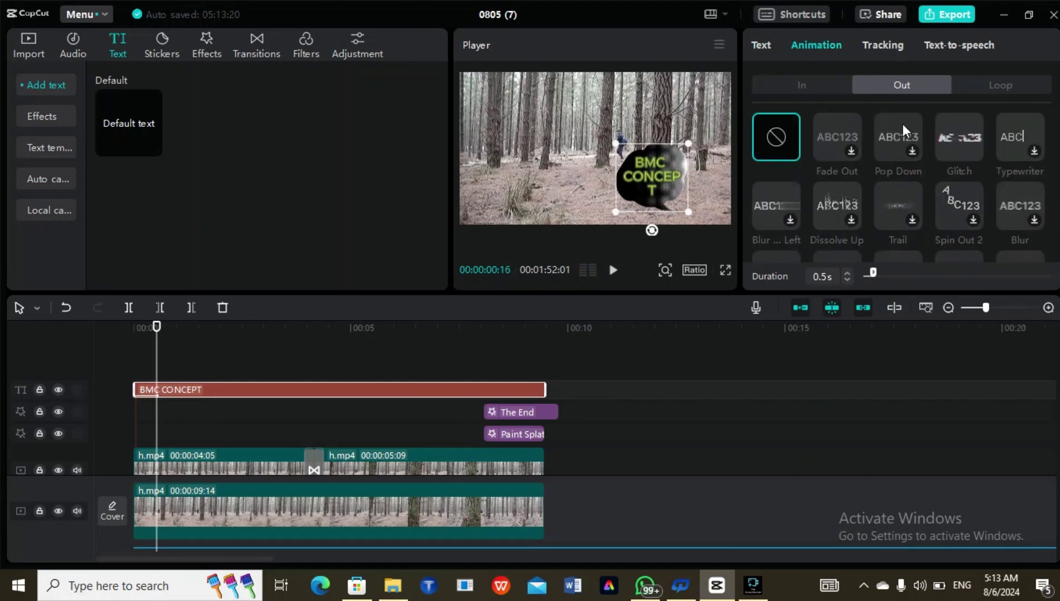
{"action": "left_click", "coordinate": [957, 141]}
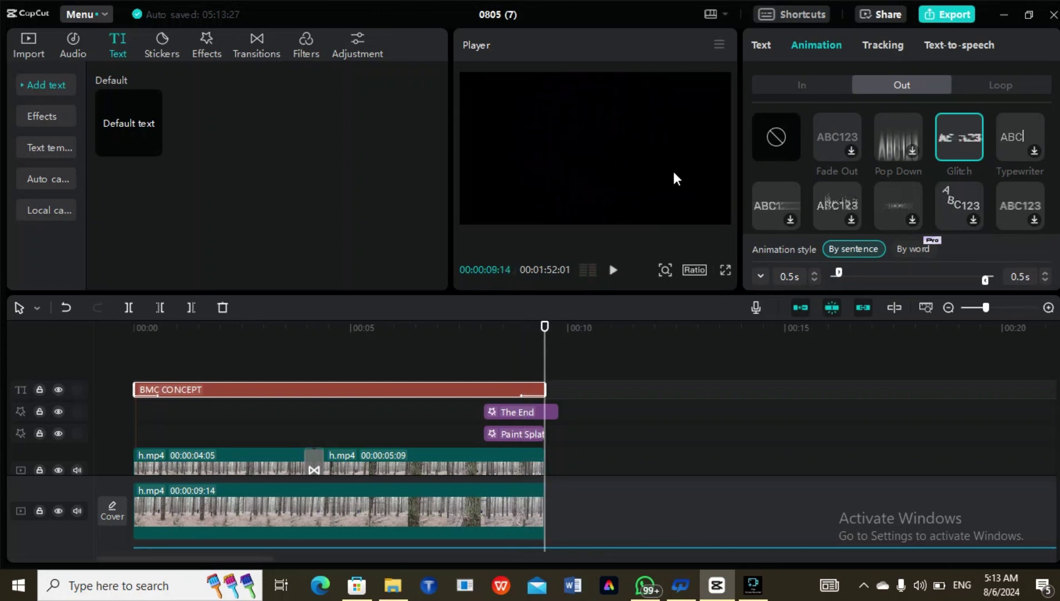
- Play back the end of the edit and move the playhead to about 00:00:05:04
{"action": "left_click_drag", "start_coordinate": [545, 327], "coordinate": [364, 329]}
{"action": "left_click", "coordinate": [614, 270]}
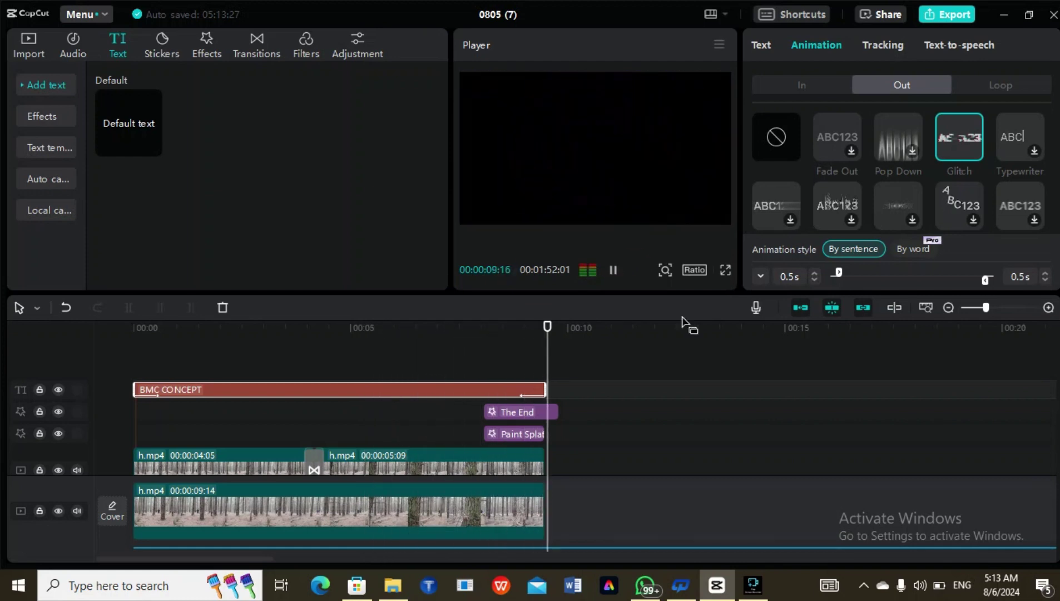
{"action": "left_click_drag", "start_coordinate": [601, 328], "coordinate": [357, 333]}
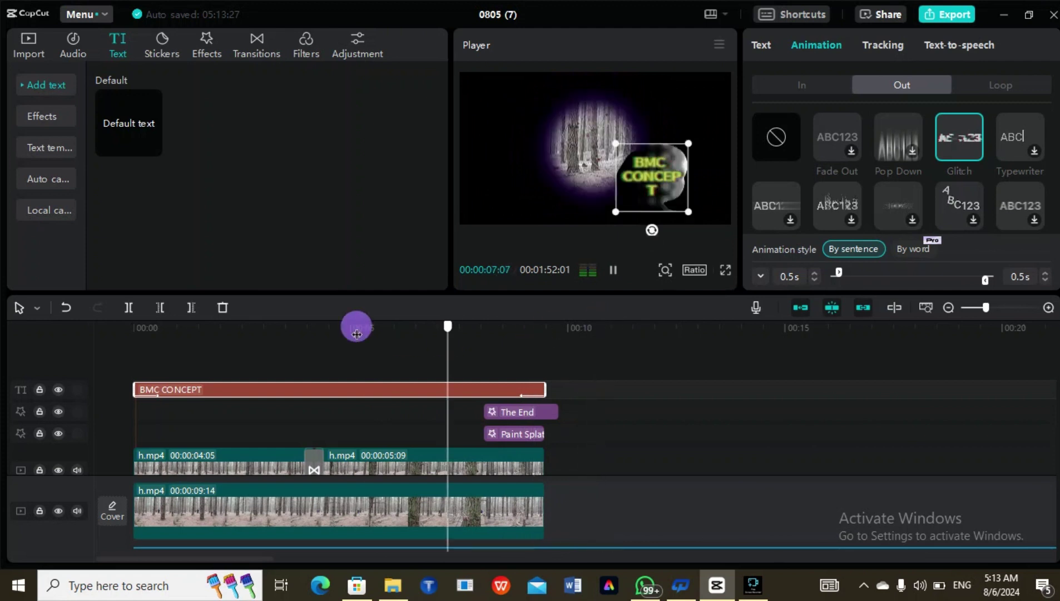
{"action": "left_click", "coordinate": [356, 334]}
- Remove the exit animation from the BMC CONCEPT text and delete the text from the timeline
{"action": "scroll", "coordinate": [903, 159], "scroll_direction": "down", "scroll_amount": 1}
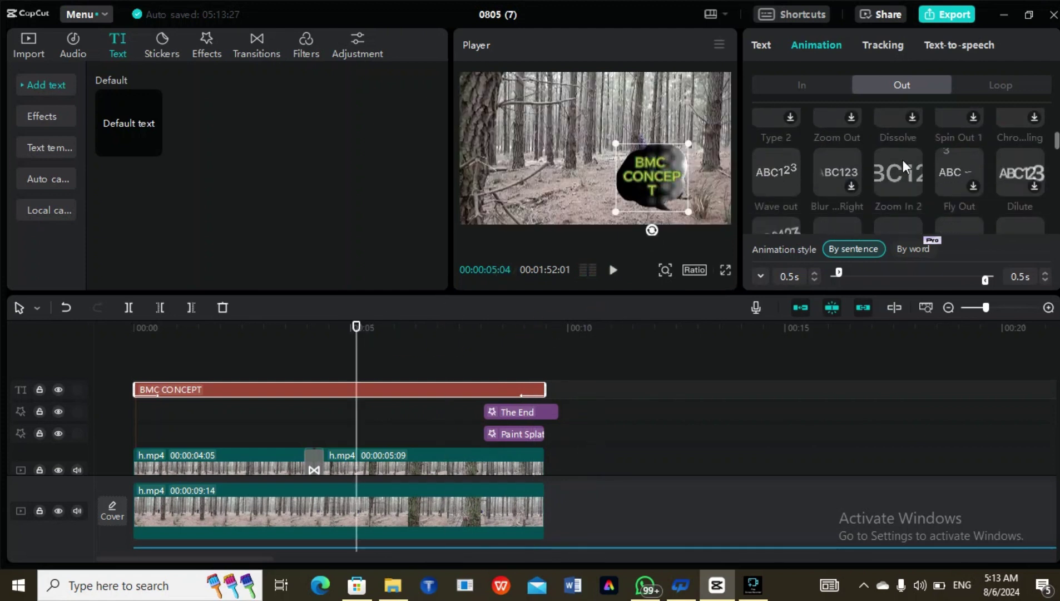
{"action": "scroll", "coordinate": [903, 160], "scroll_direction": "up", "scroll_amount": 1}
{"action": "left_click", "coordinate": [779, 135]}
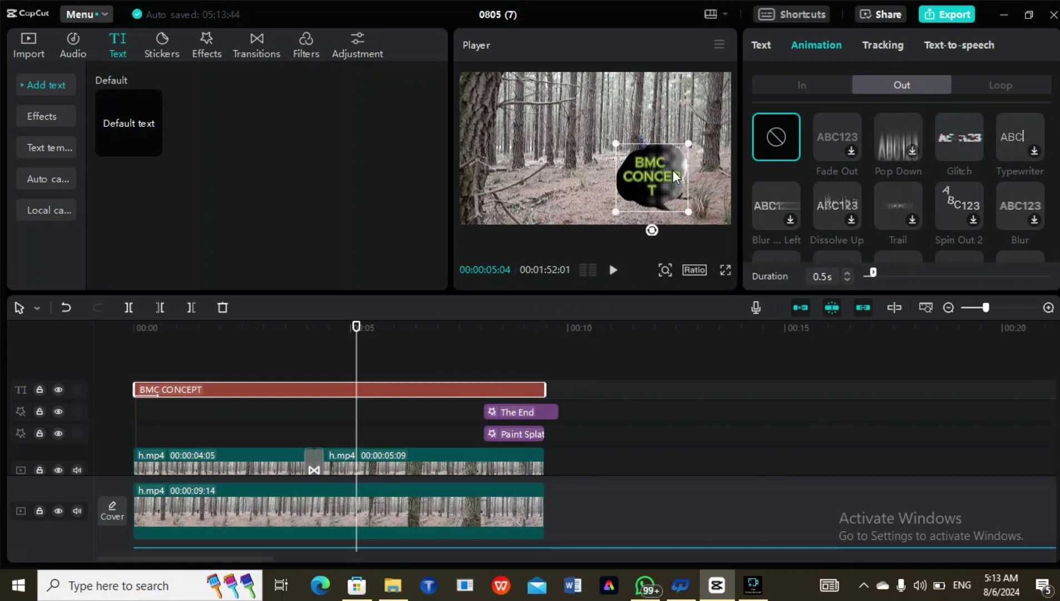
{"action": "key", "text": "Delete"}
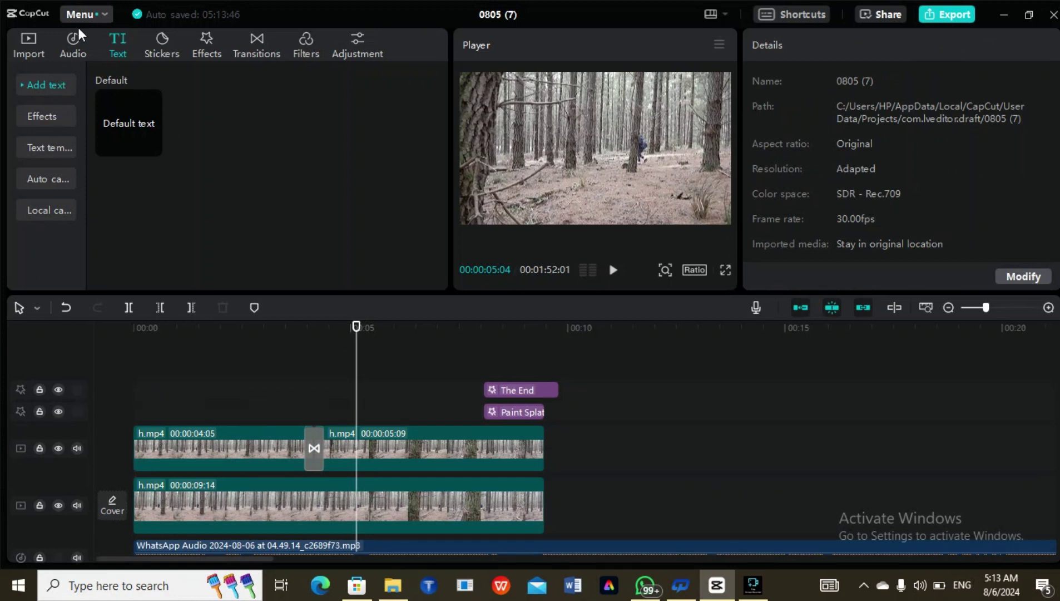
- Look through the Travel music category and search the music library for "beach"
{"action": "left_click", "coordinate": [72, 44]}
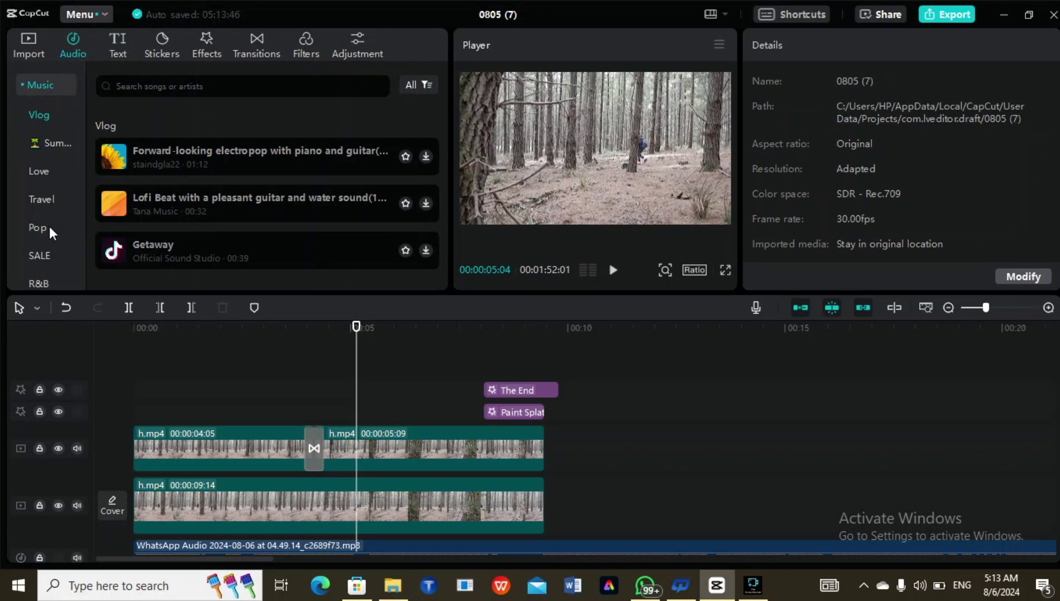
{"action": "scroll", "coordinate": [49, 225], "scroll_direction": "down", "scroll_amount": 5}
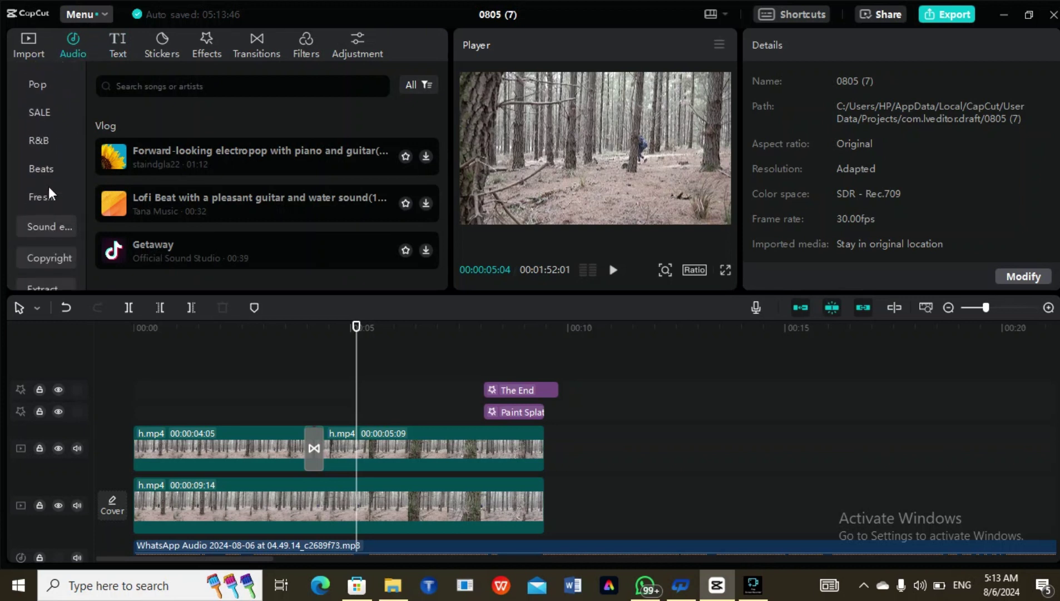
{"action": "scroll", "coordinate": [47, 186], "scroll_direction": "up", "scroll_amount": 2}
{"action": "scroll", "coordinate": [47, 186], "scroll_direction": "up", "scroll_amount": 1}
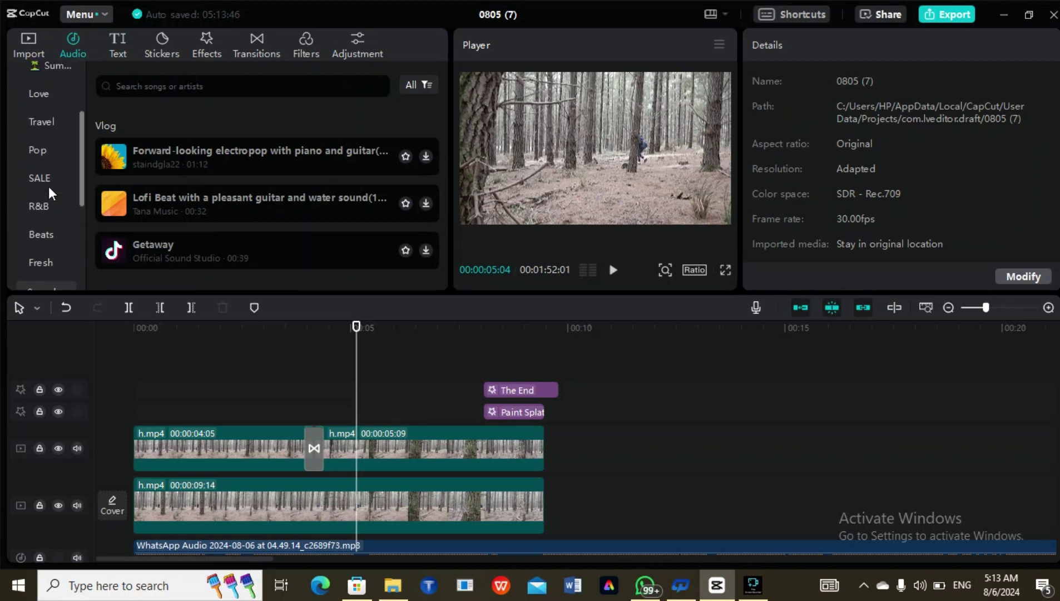
{"action": "left_click", "coordinate": [46, 120]}
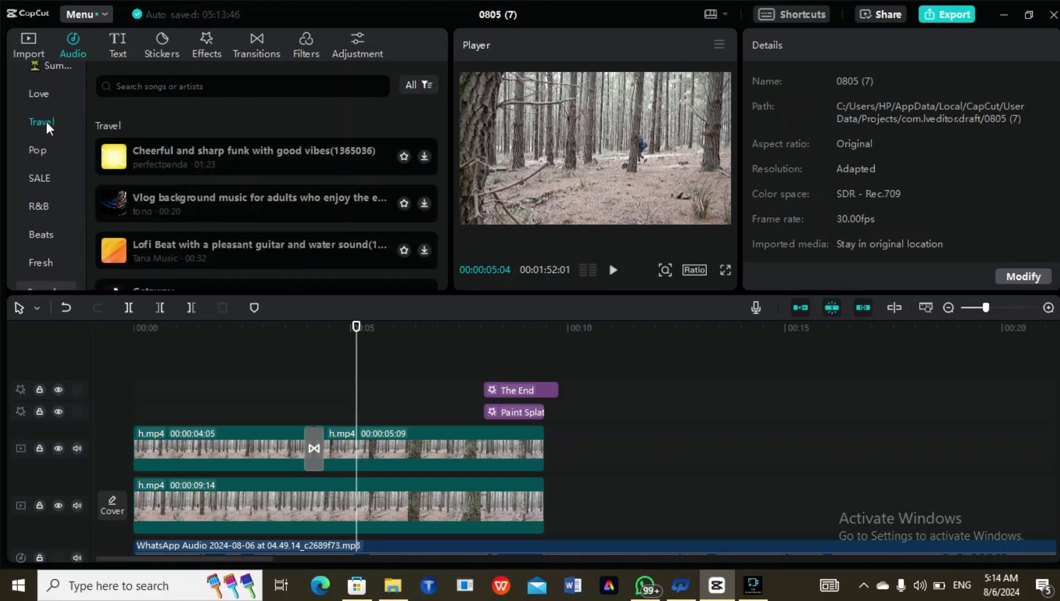
{"action": "left_click", "coordinate": [186, 90]}
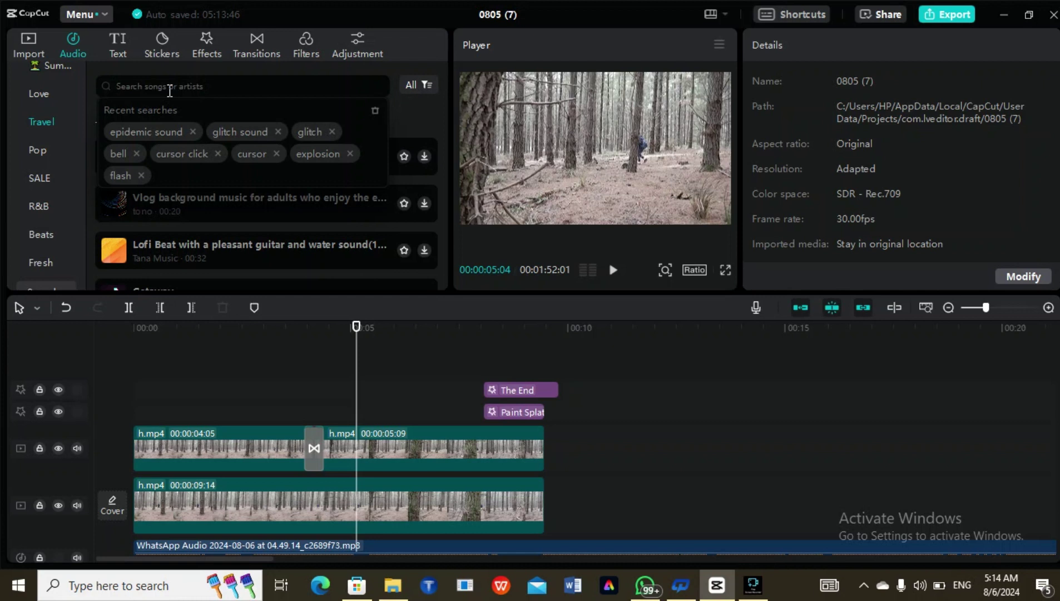
{"action": "type", "text": "bea"}
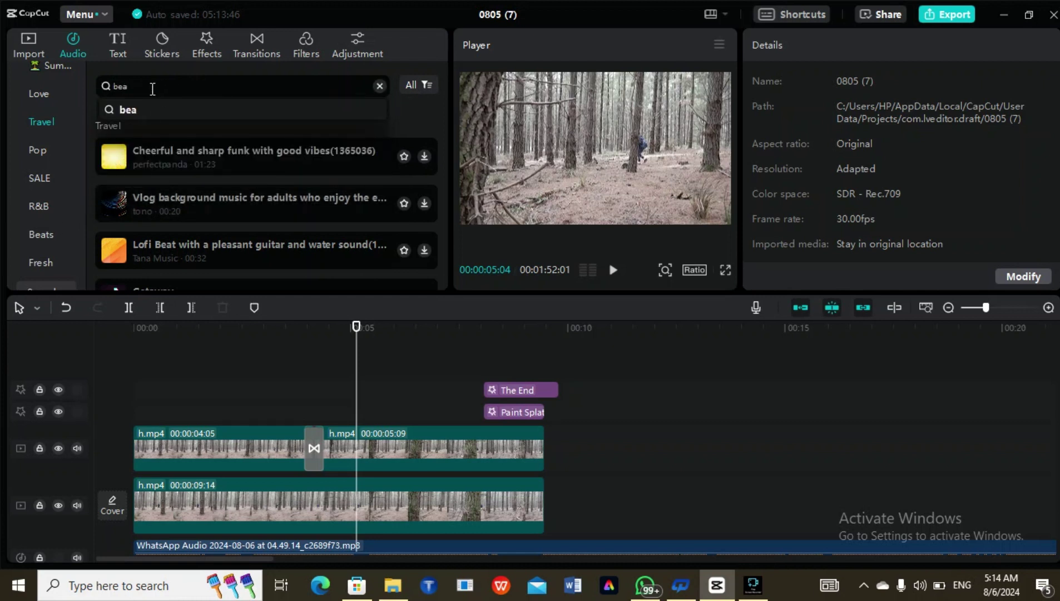
{"action": "type", "text": "ch"}
{"action": "key", "text": "Return"}
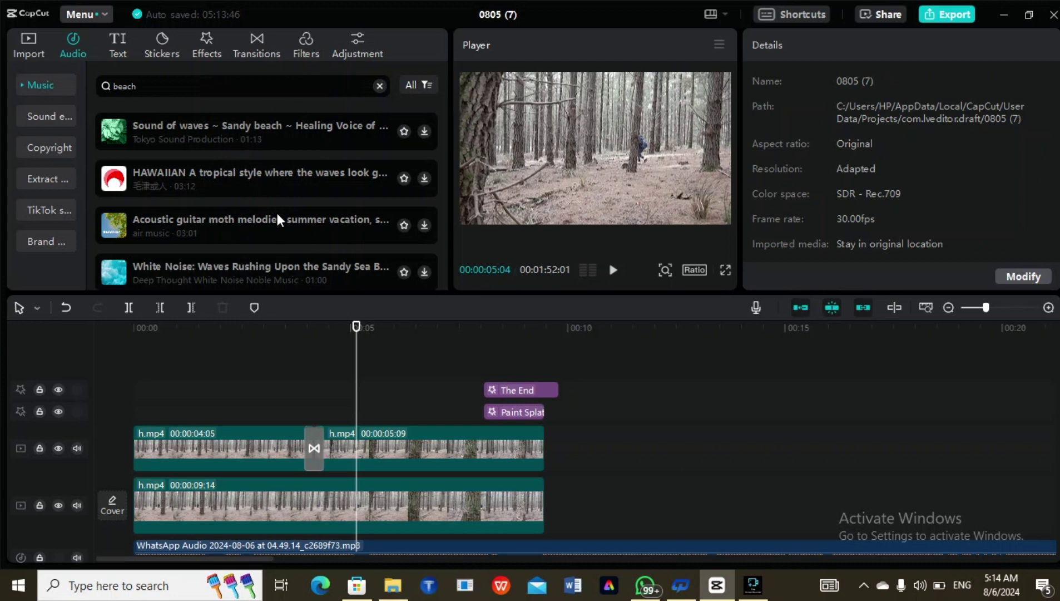
- View the audio files available for import in the computer's Music folder and leave without importing any
{"action": "left_click", "coordinate": [28, 45]}
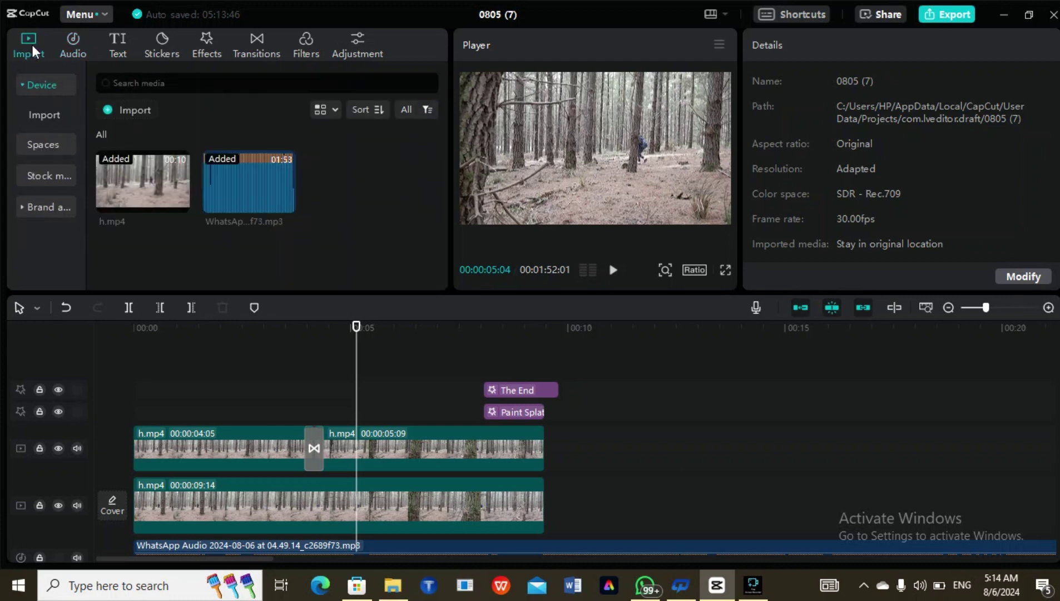
{"action": "left_click", "coordinate": [119, 110]}
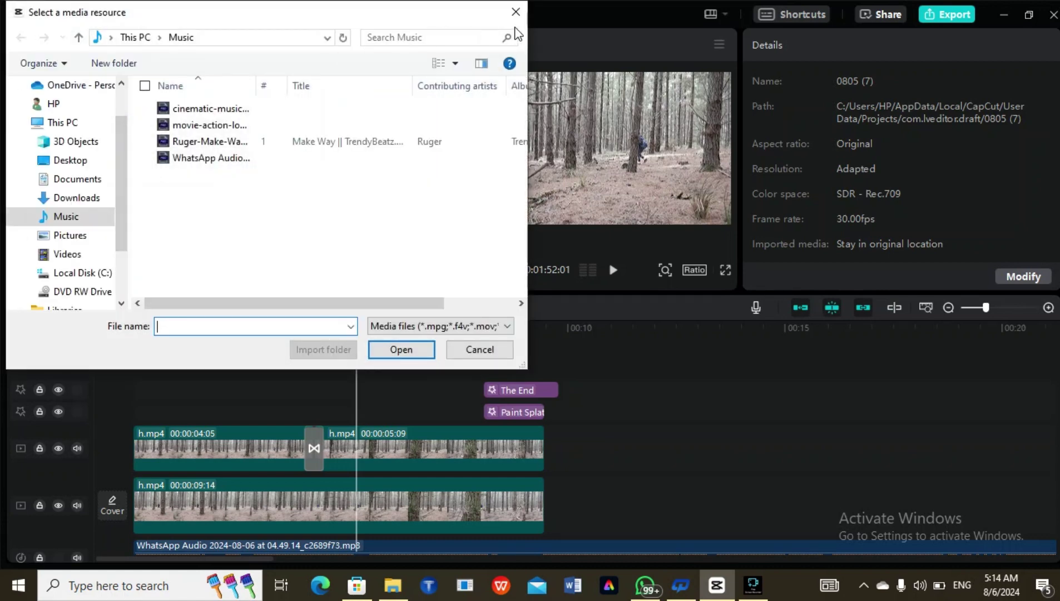
{"action": "left_click", "coordinate": [515, 12]}
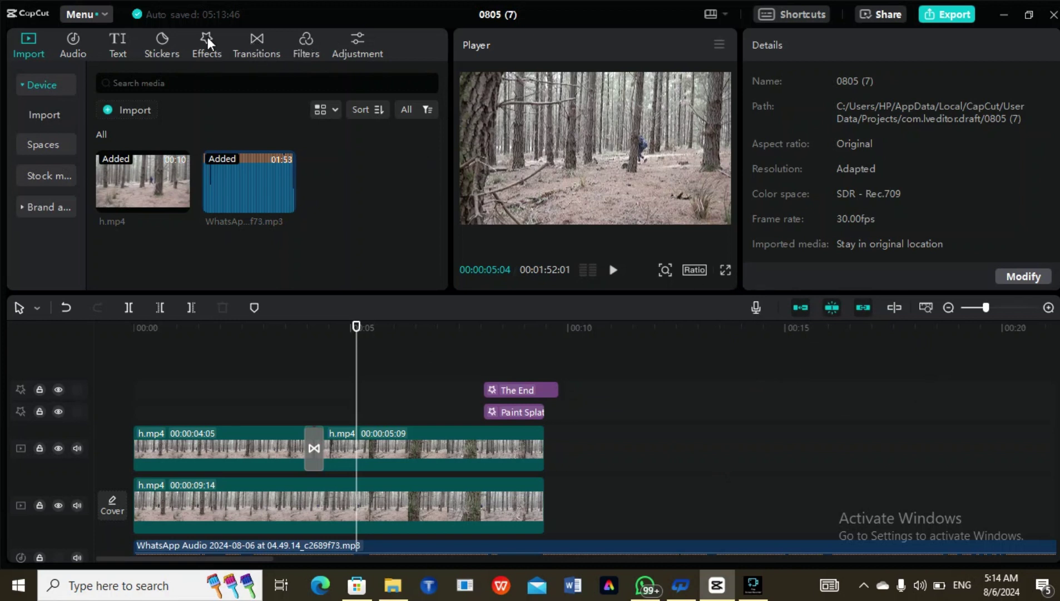
- Browse the Trending stickers and preview the glowing blue planet sticker over the forest video
{"action": "left_click", "coordinate": [160, 44]}
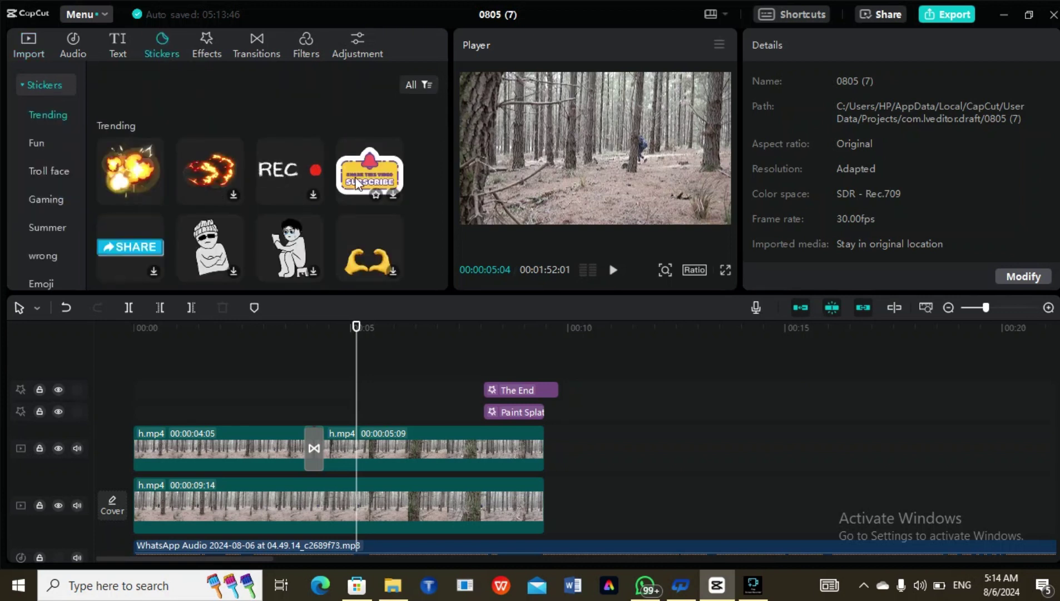
{"action": "scroll", "coordinate": [337, 219], "scroll_direction": "down", "scroll_amount": 3}
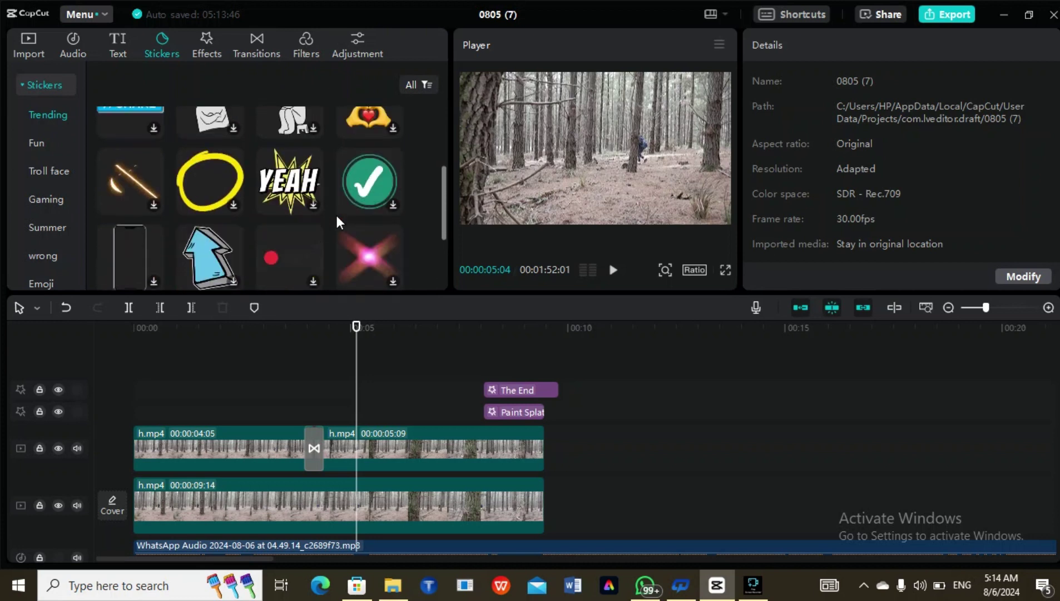
{"action": "left_click", "coordinate": [378, 181]}
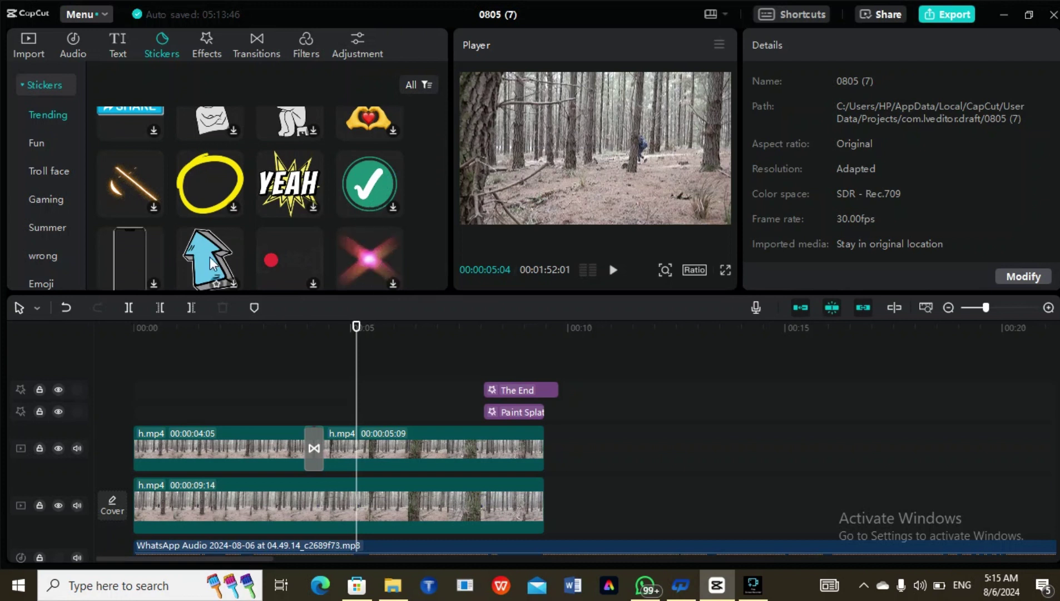
{"action": "scroll", "coordinate": [210, 256], "scroll_direction": "down", "scroll_amount": 2}
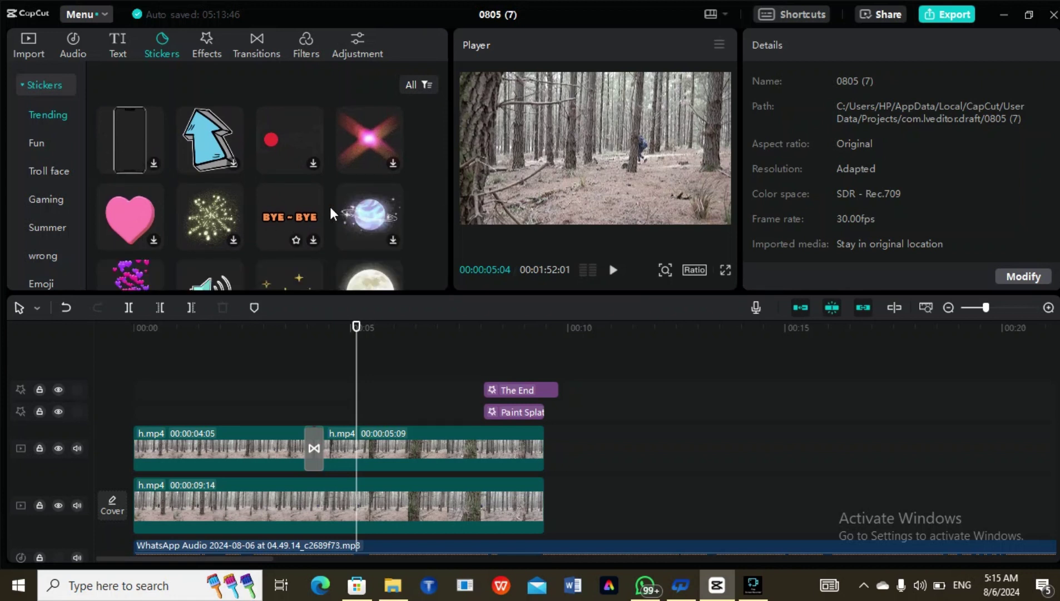
{"action": "left_click", "coordinate": [378, 208]}
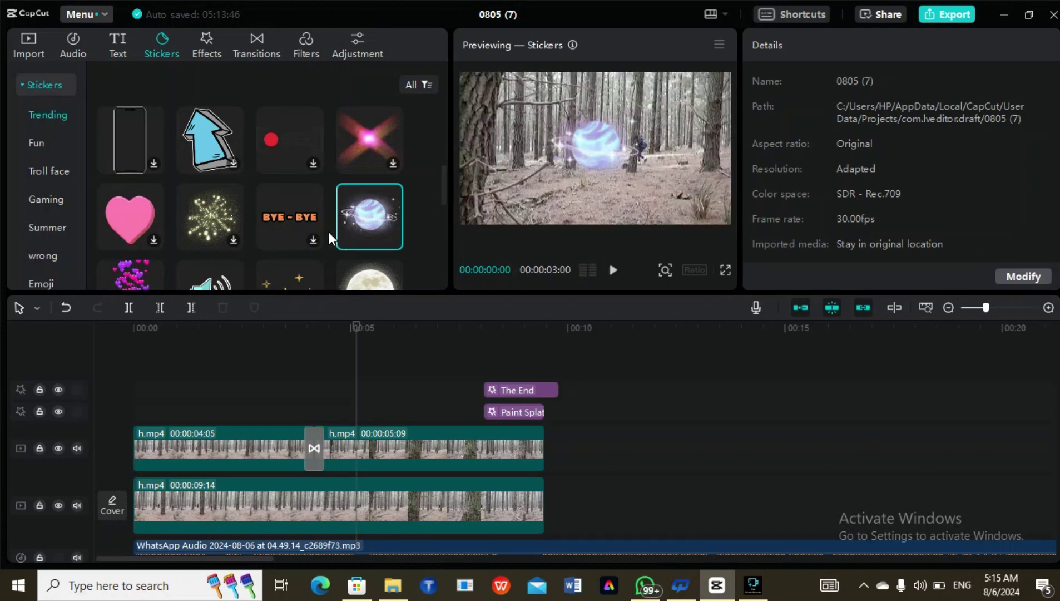
- Look through the remaining Trending stickers down to the end of the collection and return to its beginning
{"action": "scroll", "coordinate": [262, 224], "scroll_direction": "down", "scroll_amount": 3}
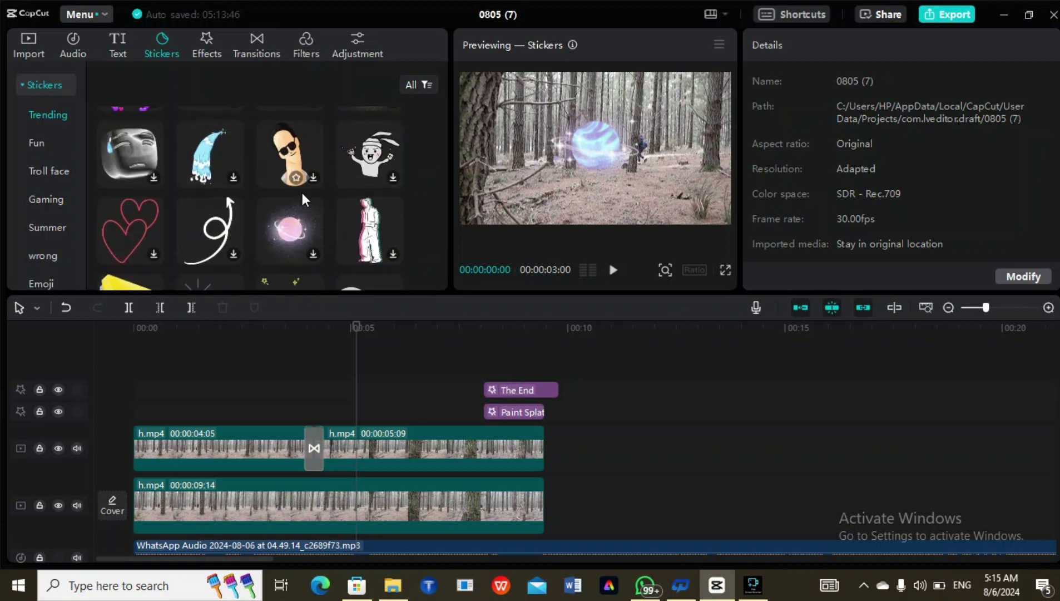
{"action": "mouse_move", "coordinate": [278, 161]}
{"action": "mouse_move", "coordinate": [212, 225]}
{"action": "scroll", "coordinate": [210, 217], "scroll_direction": "down", "scroll_amount": 3}
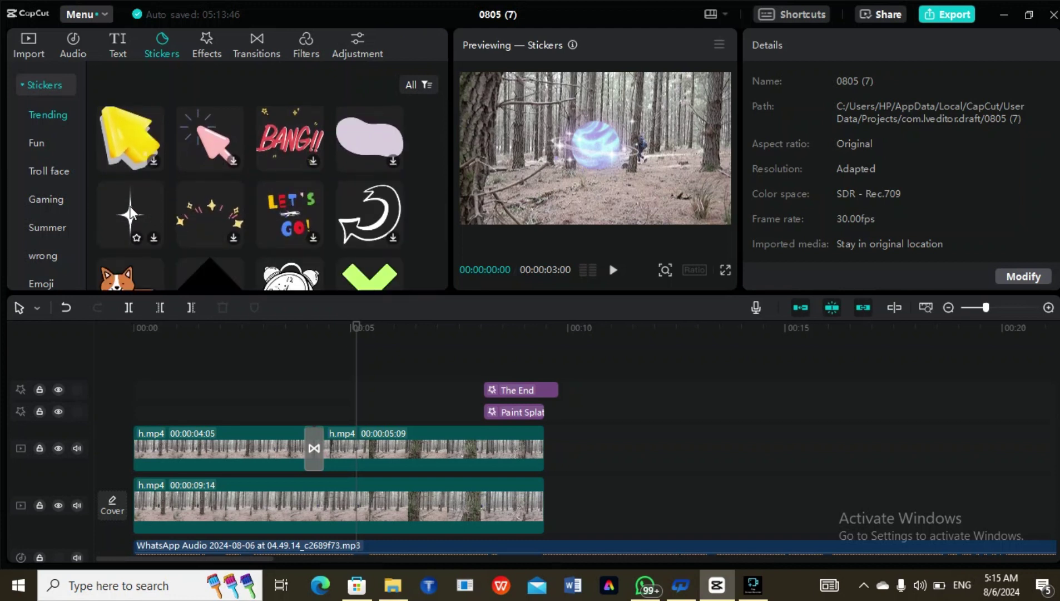
{"action": "mouse_move", "coordinate": [131, 215]}
{"action": "scroll", "coordinate": [372, 218], "scroll_direction": "down", "scroll_amount": 2}
{"action": "scroll", "coordinate": [372, 217], "scroll_direction": "down", "scroll_amount": 5}
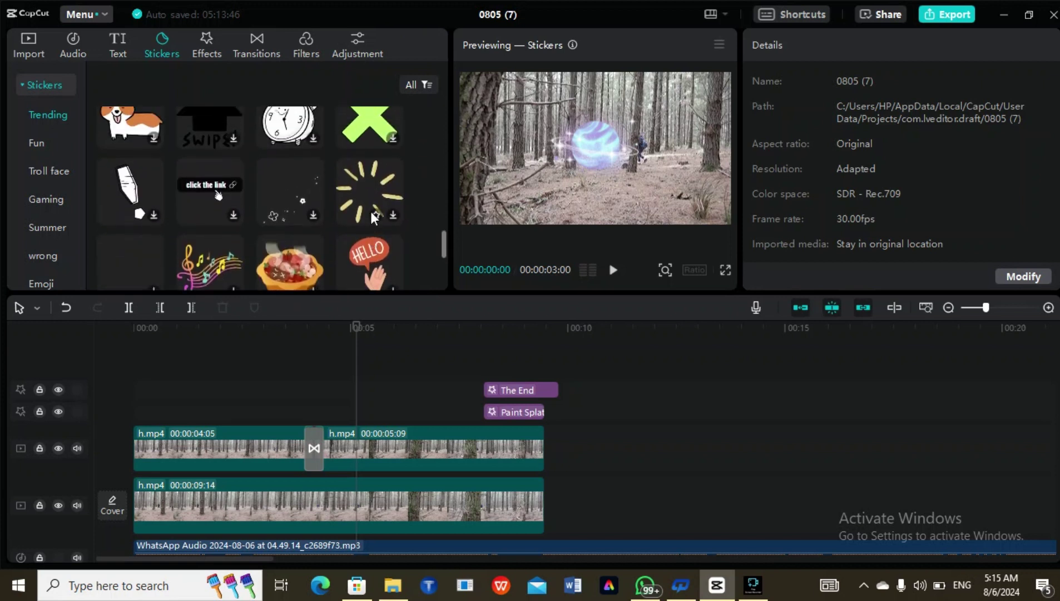
{"action": "scroll", "coordinate": [371, 210], "scroll_direction": "up", "scroll_amount": 1}
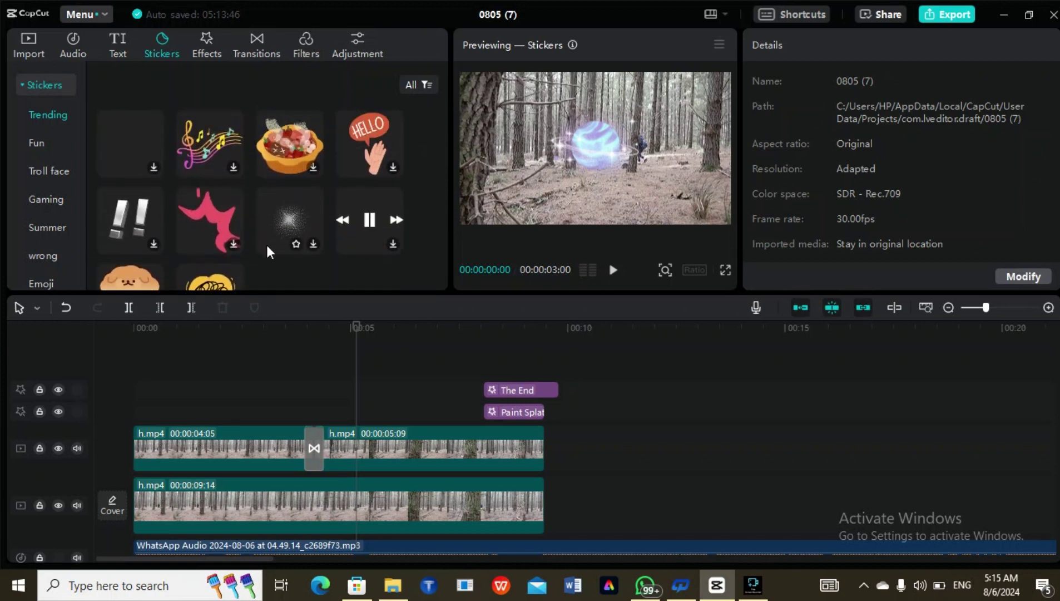
{"action": "scroll", "coordinate": [267, 245], "scroll_direction": "down", "scroll_amount": 2}
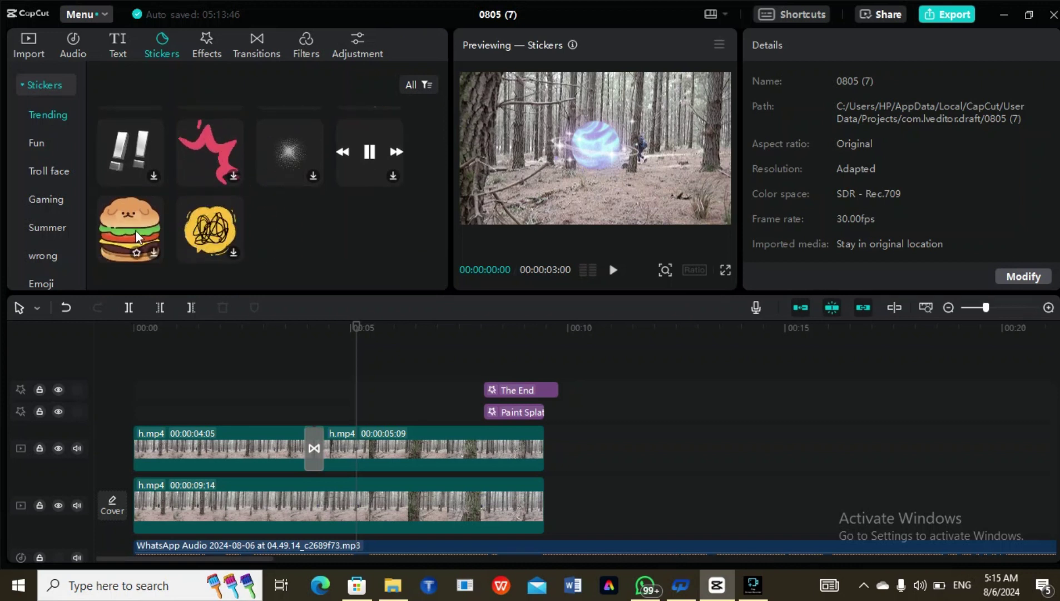
{"action": "scroll", "coordinate": [185, 205], "scroll_direction": "up", "scroll_amount": 5}
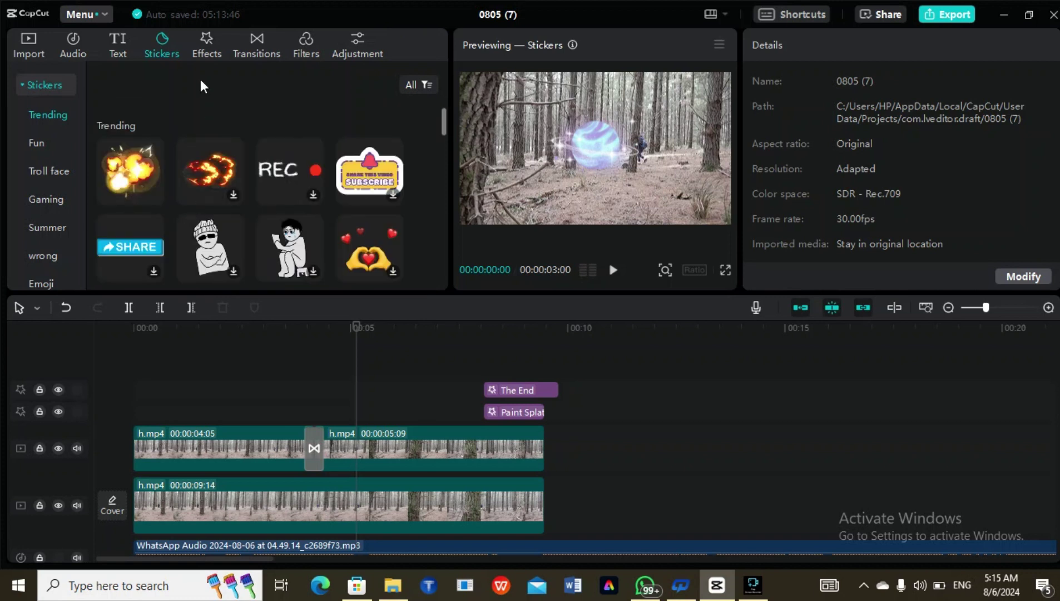
- Look at the TikTok sounds section of the audio library and the Featured filters
{"action": "left_click", "coordinate": [119, 35]}
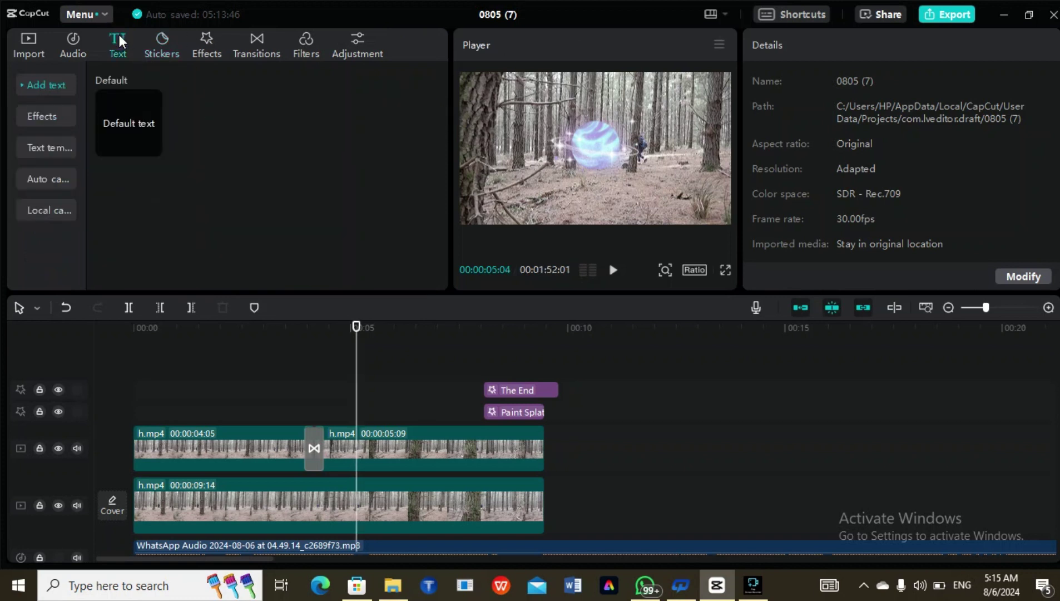
{"action": "left_click", "coordinate": [68, 42]}
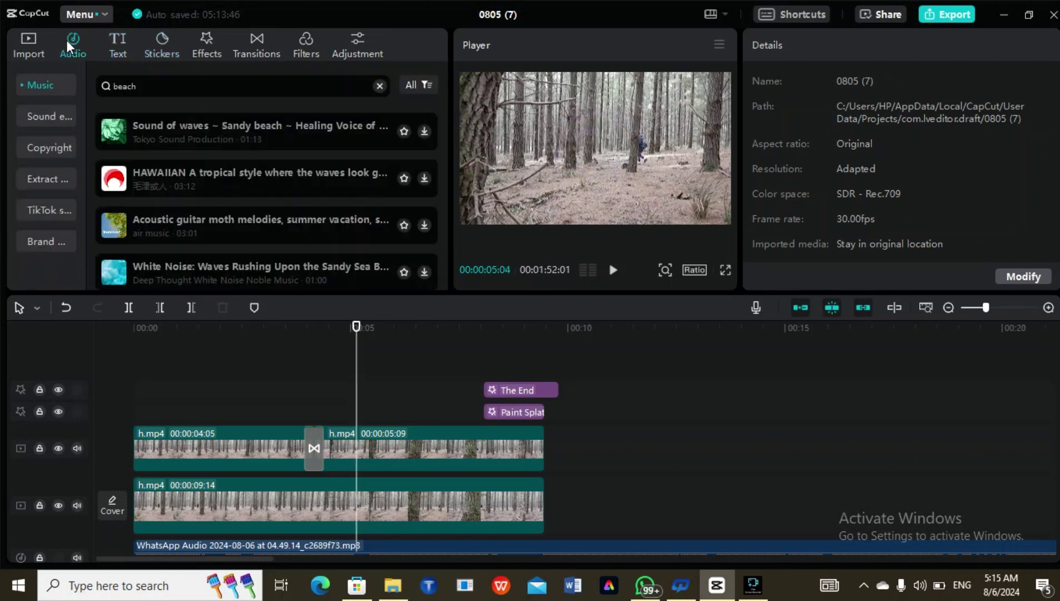
{"action": "left_click", "coordinate": [36, 212]}
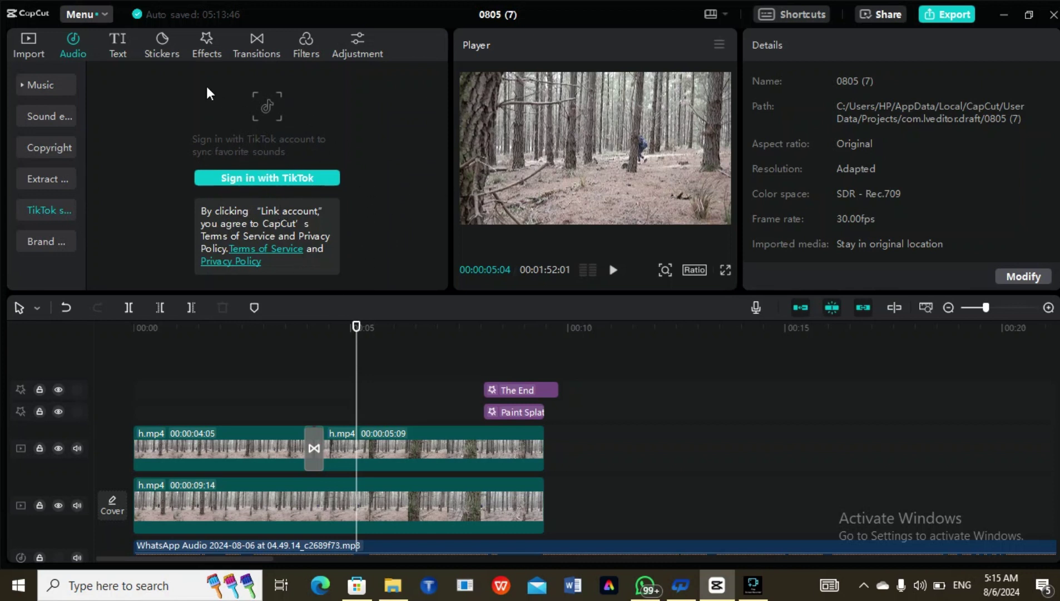
{"action": "left_click", "coordinate": [304, 43]}
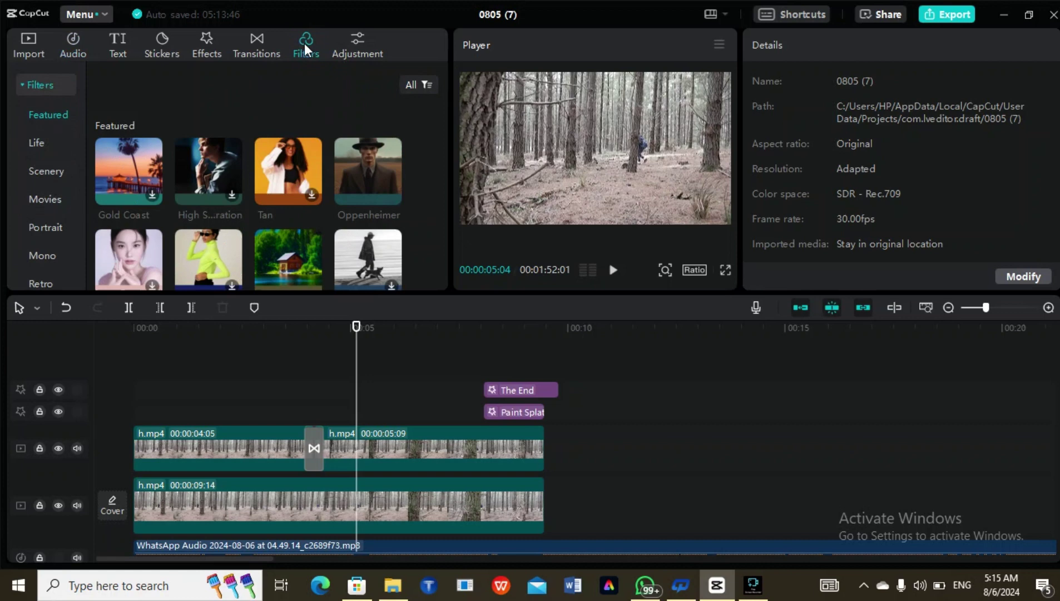
- Add a custom adjustment layer to the timeline at the playhead, 00:00:05:04
{"action": "left_click", "coordinate": [359, 40]}
{"action": "mouse_move", "coordinate": [129, 110]}
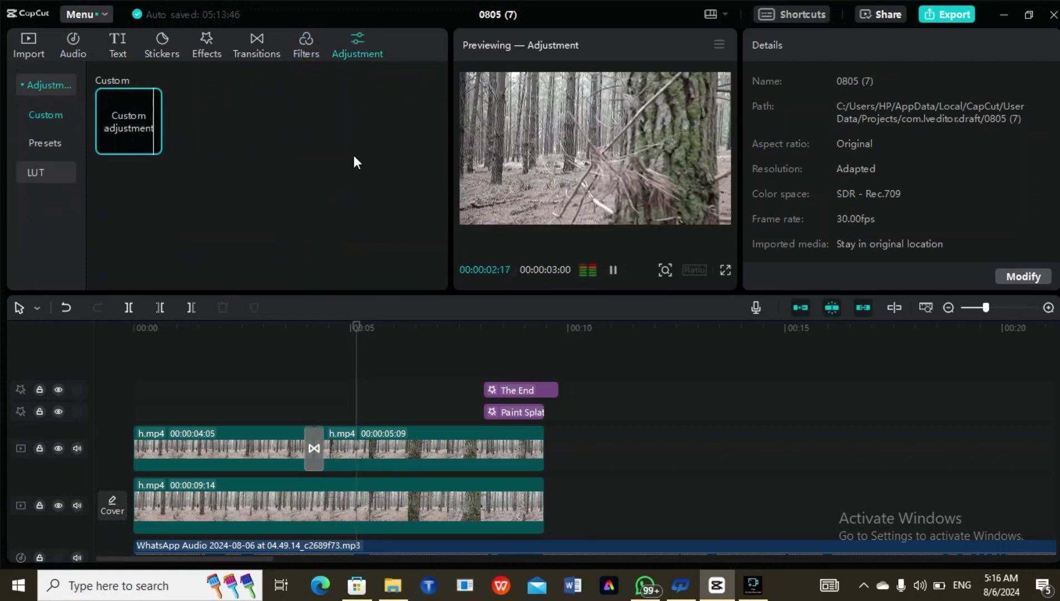
{"action": "left_click", "coordinate": [152, 144]}
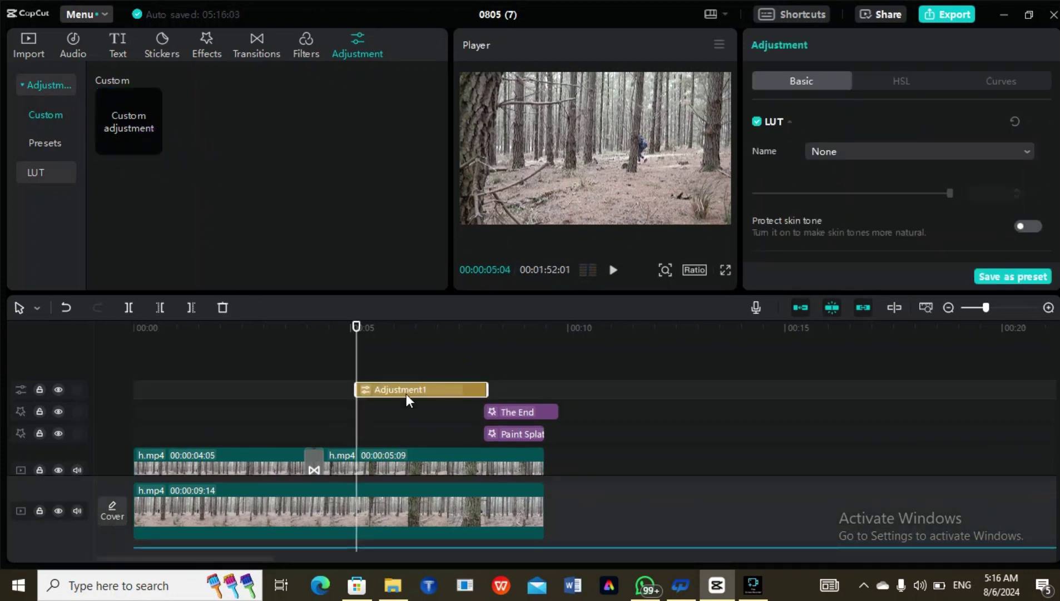
- Move the adjustment layer to the timeline start, between The End and Paint Splat effect tracks, and look over its basic settings
{"action": "left_click", "coordinate": [404, 391]}
{"action": "left_click_drag", "start_coordinate": [405, 391], "coordinate": [178, 440]}
{"action": "left_click", "coordinate": [212, 421]}
{"action": "left_click", "coordinate": [210, 411]}
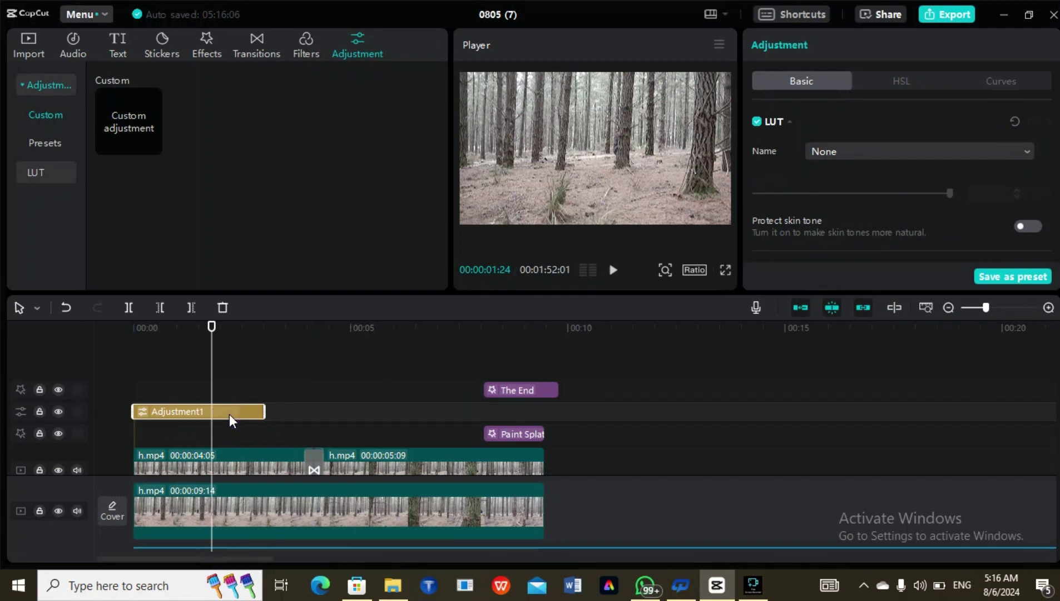
{"action": "scroll", "coordinate": [884, 165], "scroll_direction": "down", "scroll_amount": 5}
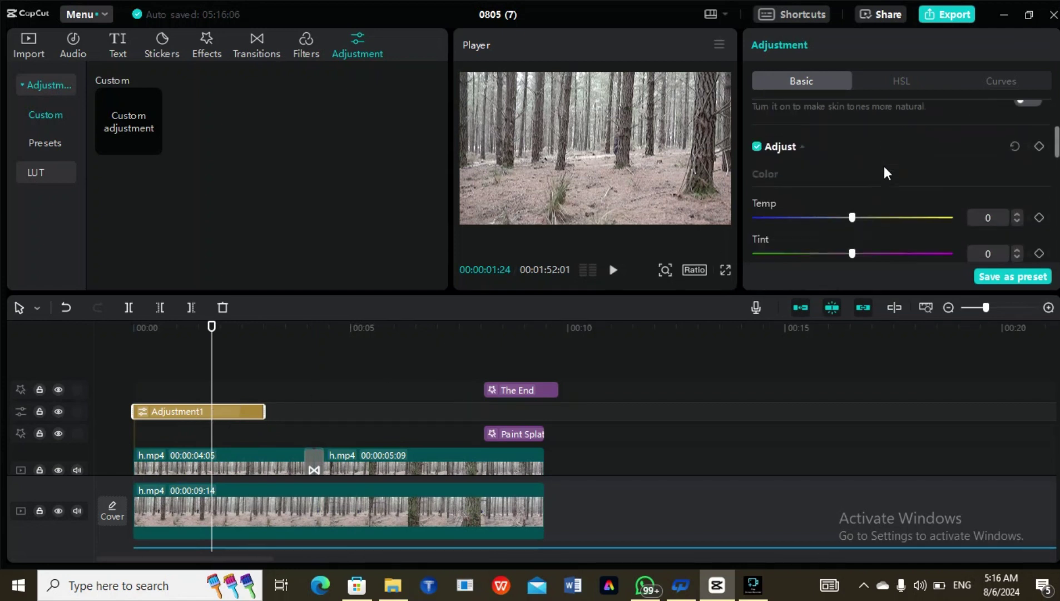
{"action": "scroll", "coordinate": [884, 166], "scroll_direction": "up", "scroll_amount": 3}
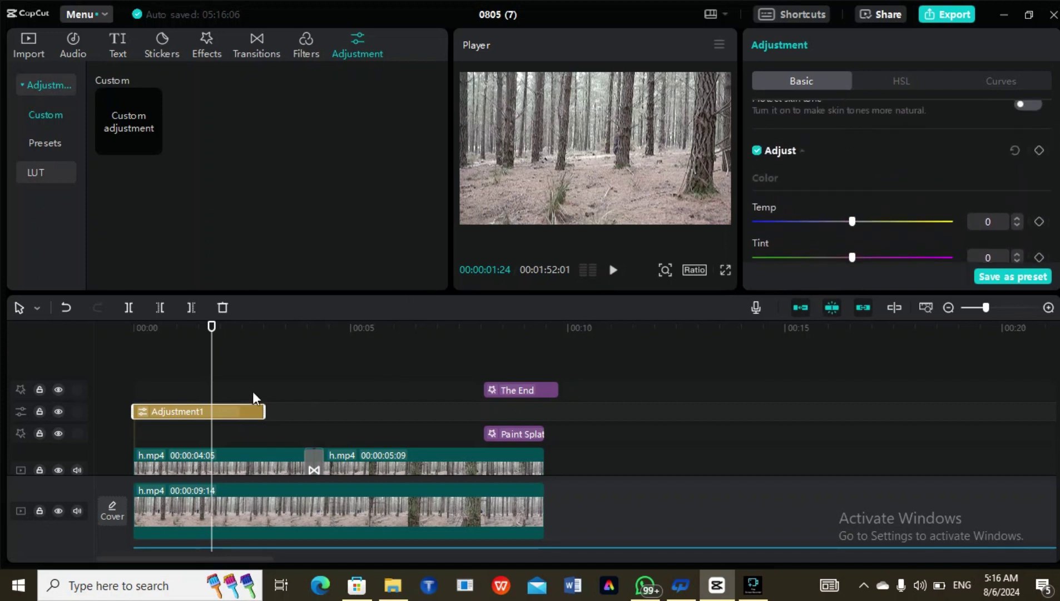
- Delete the adjustment layer and view the basic adjustment settings of the first clip on the upper video track
{"action": "key", "text": "Delete"}
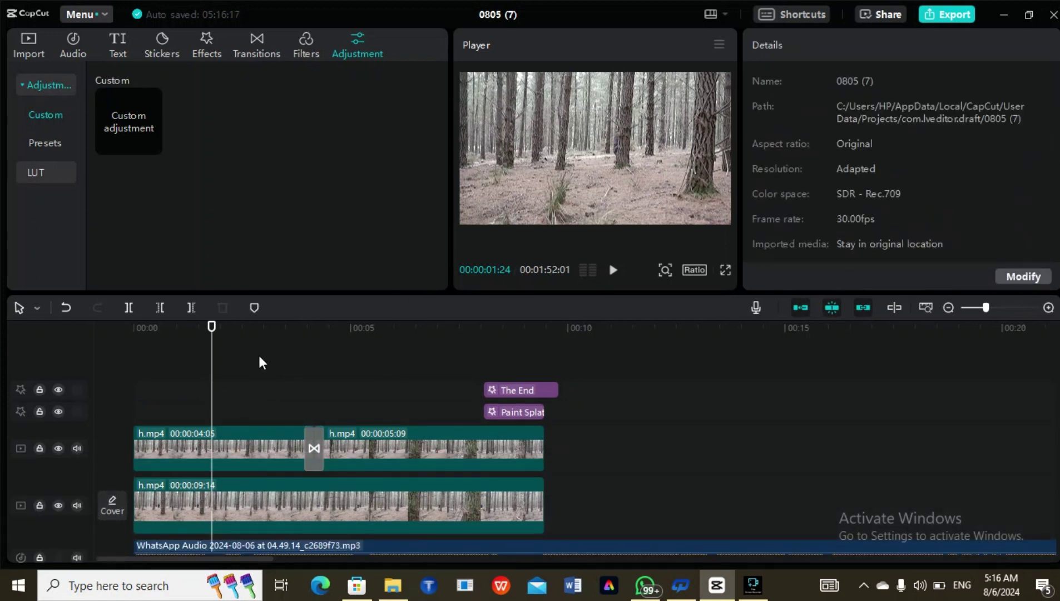
{"action": "left_click", "coordinate": [200, 446]}
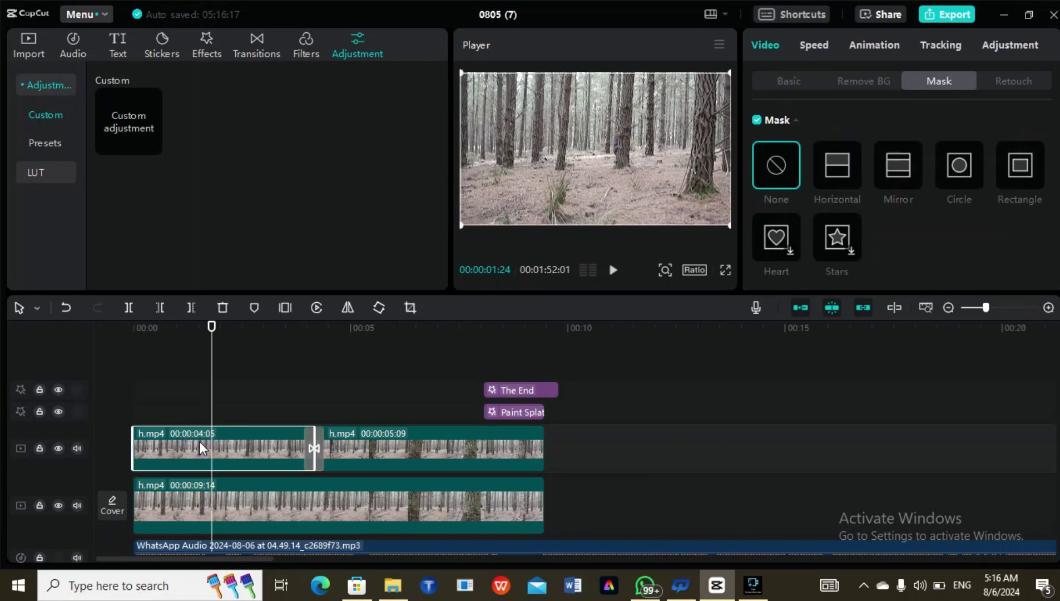
{"action": "left_click", "coordinate": [1004, 43]}
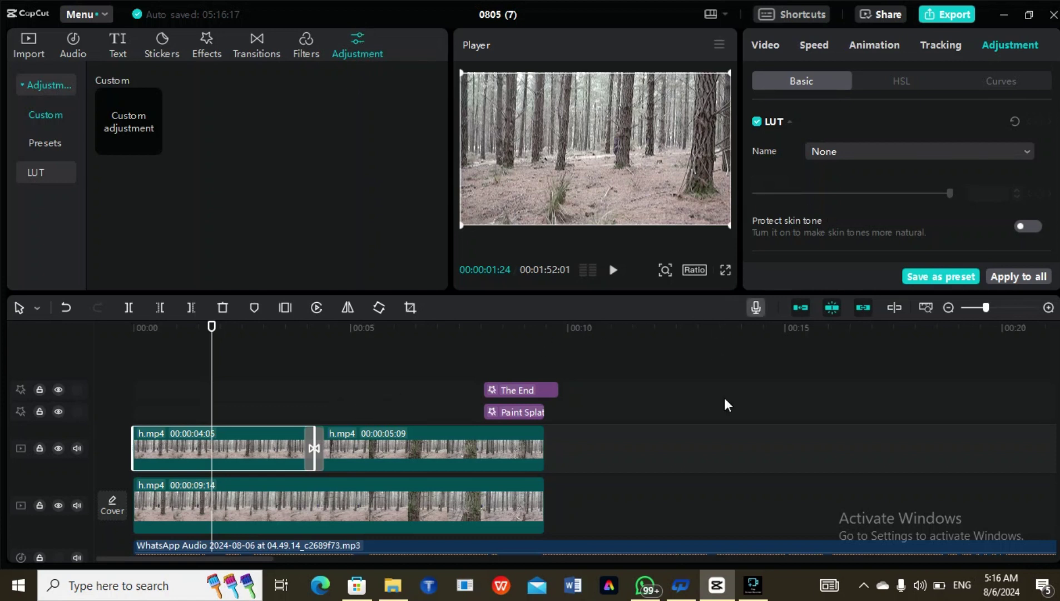
{"action": "left_click", "coordinate": [703, 352]}
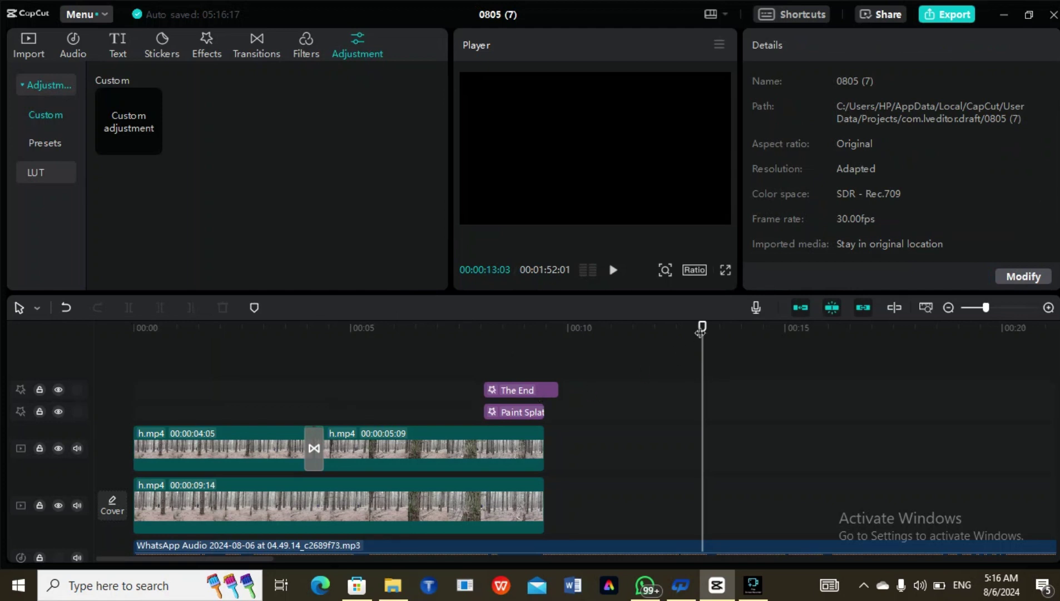
- Return the playhead to the timeline start and add a new custom adjustment layer there
{"action": "left_click_drag", "start_coordinate": [276, 378], "coordinate": [132, 384]}
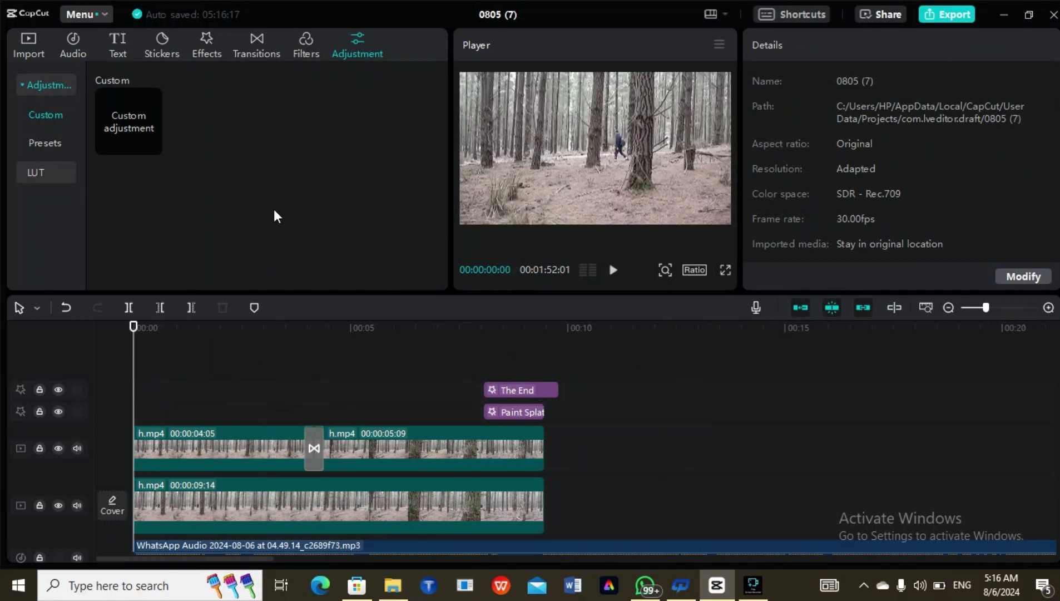
{"action": "left_click", "coordinate": [299, 50]}
{"action": "left_click", "coordinate": [353, 47]}
{"action": "mouse_move", "coordinate": [125, 121]}
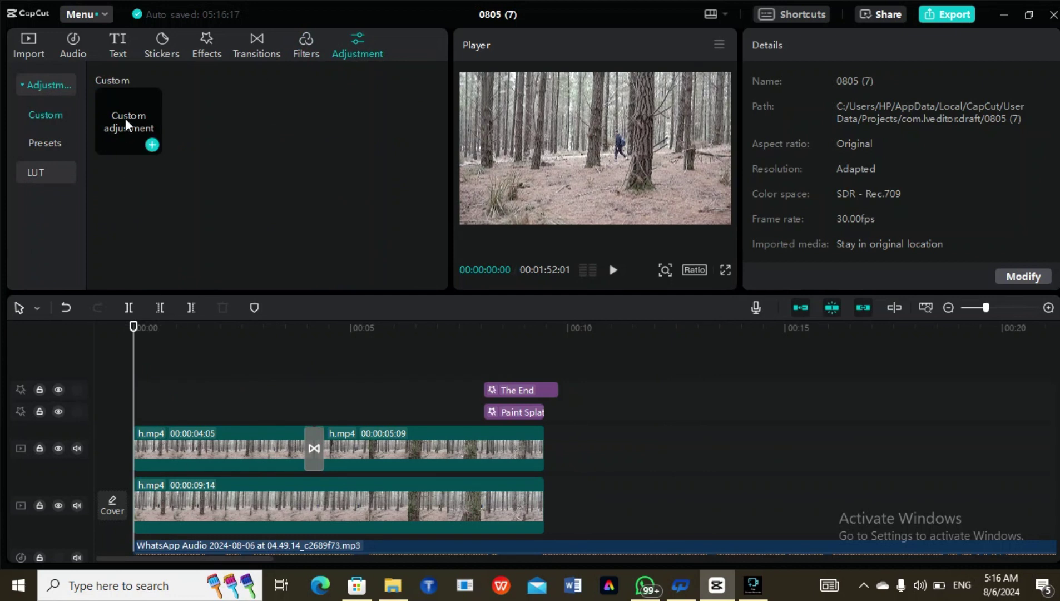
{"action": "left_click", "coordinate": [153, 145]}
{"action": "left_click", "coordinate": [218, 392]}
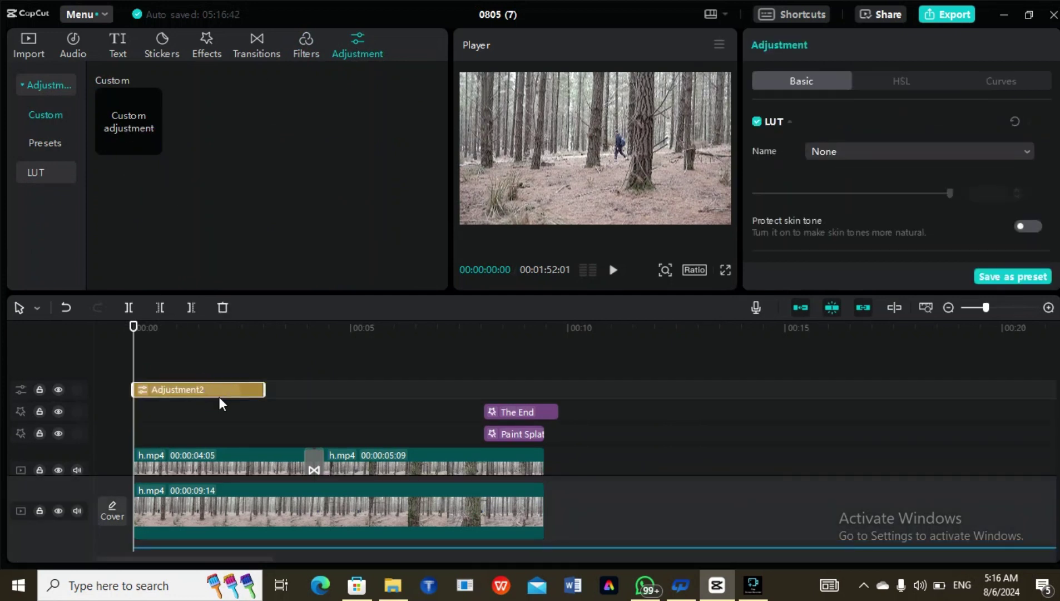
- Move the adjustment layer between The End and Paint Splat effect tracks, starting shortly after the timeline start
{"action": "mouse_move", "coordinate": [215, 388]}
{"action": "left_mouse_down"}
{"action": "mouse_move", "coordinate": [229, 440]}
{"action": "mouse_move", "coordinate": [212, 438]}
{"action": "mouse_move", "coordinate": [202, 433]}
{"action": "mouse_move", "coordinate": [232, 366]}
{"action": "mouse_move", "coordinate": [229, 393]}
{"action": "left_mouse_up"}
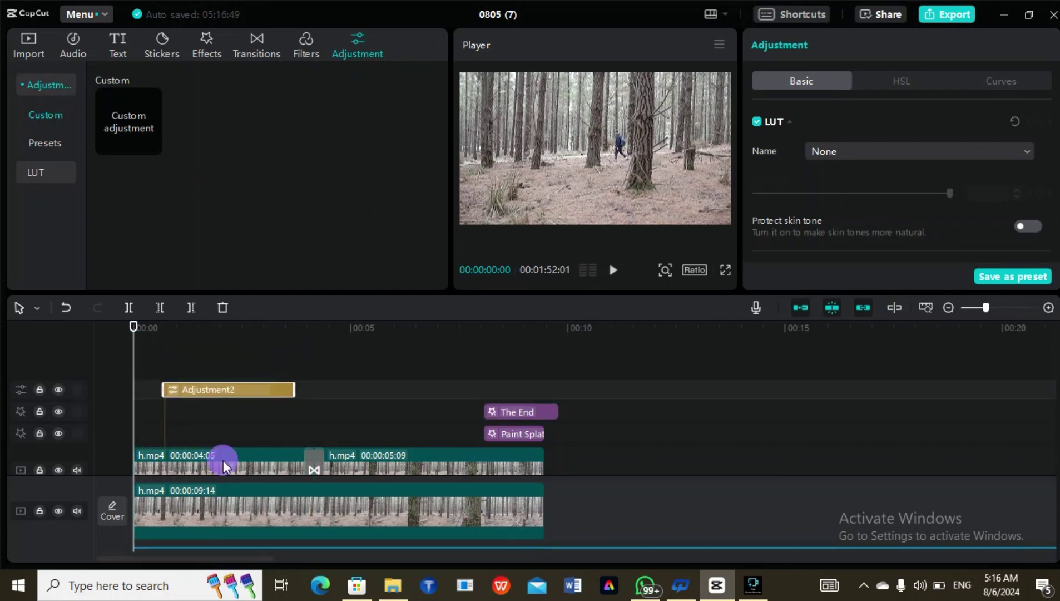
{"action": "left_click", "coordinate": [223, 459]}
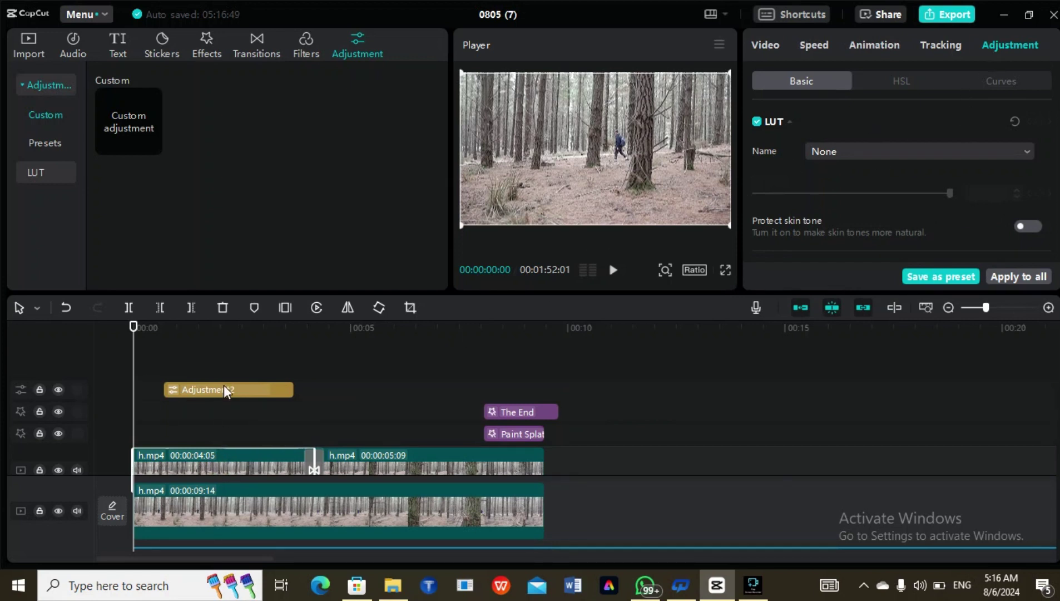
{"action": "scroll", "coordinate": [270, 354], "scroll_direction": "down", "scroll_amount": 5}
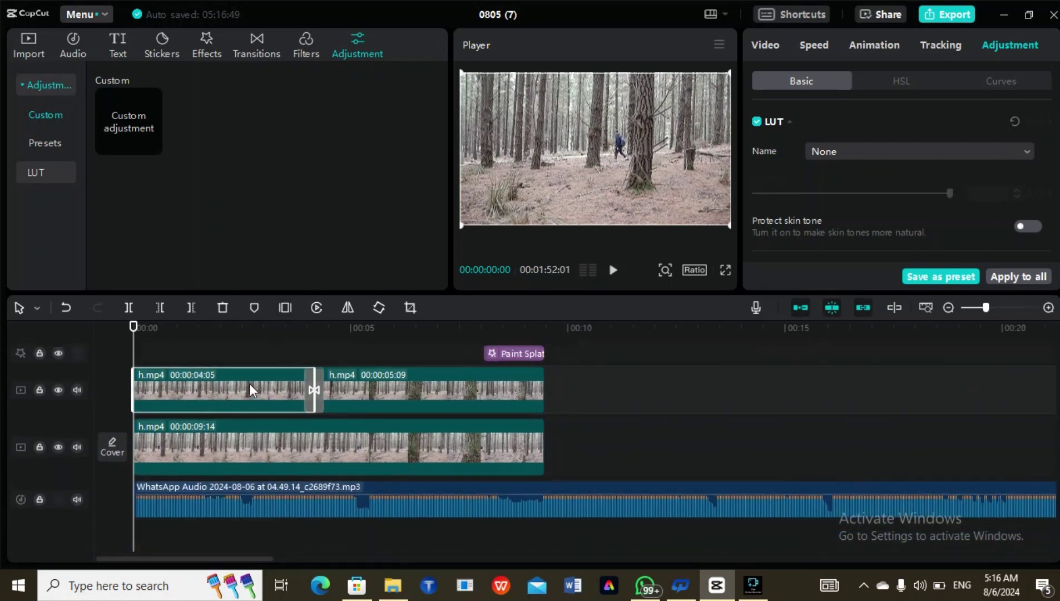
{"action": "scroll", "coordinate": [250, 383], "scroll_direction": "up", "scroll_amount": 2}
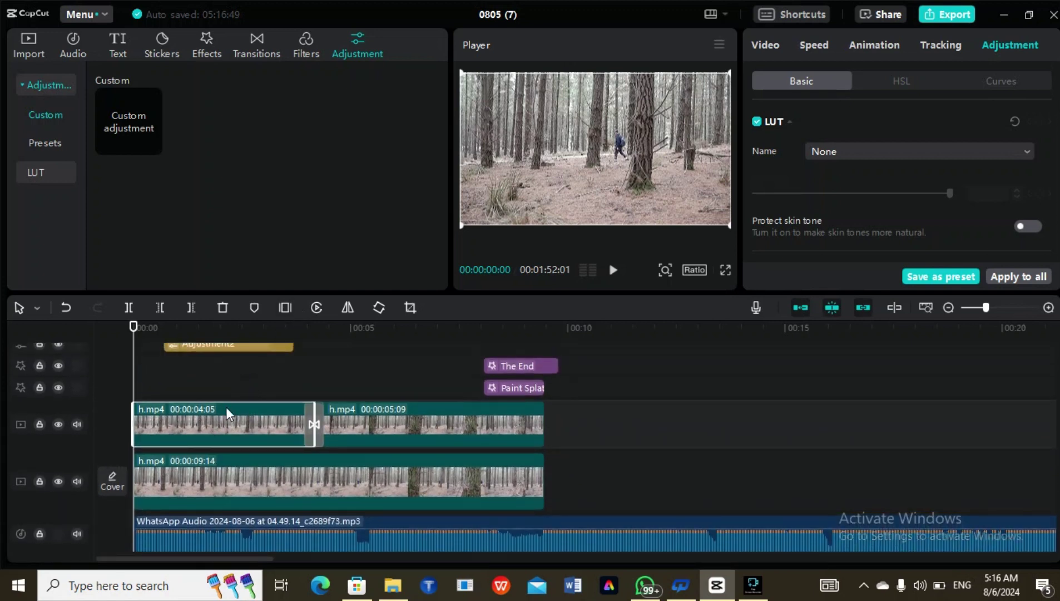
{"action": "left_click_drag", "start_coordinate": [213, 380], "coordinate": [212, 392]}
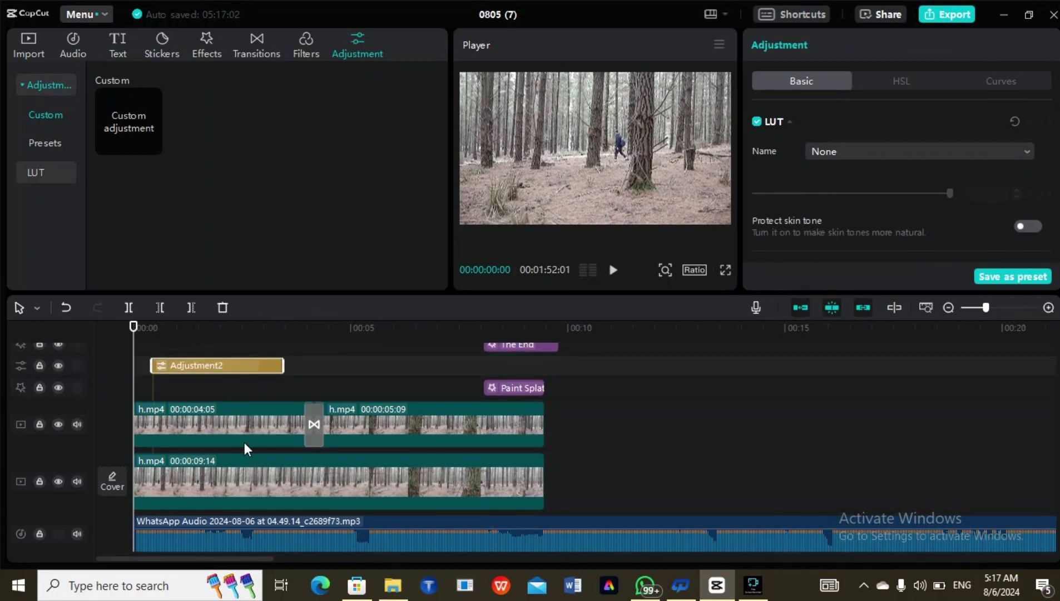
- Copy the adjustment layer and paste the duplicate at the timeline start
{"action": "right_click", "coordinate": [210, 365]}
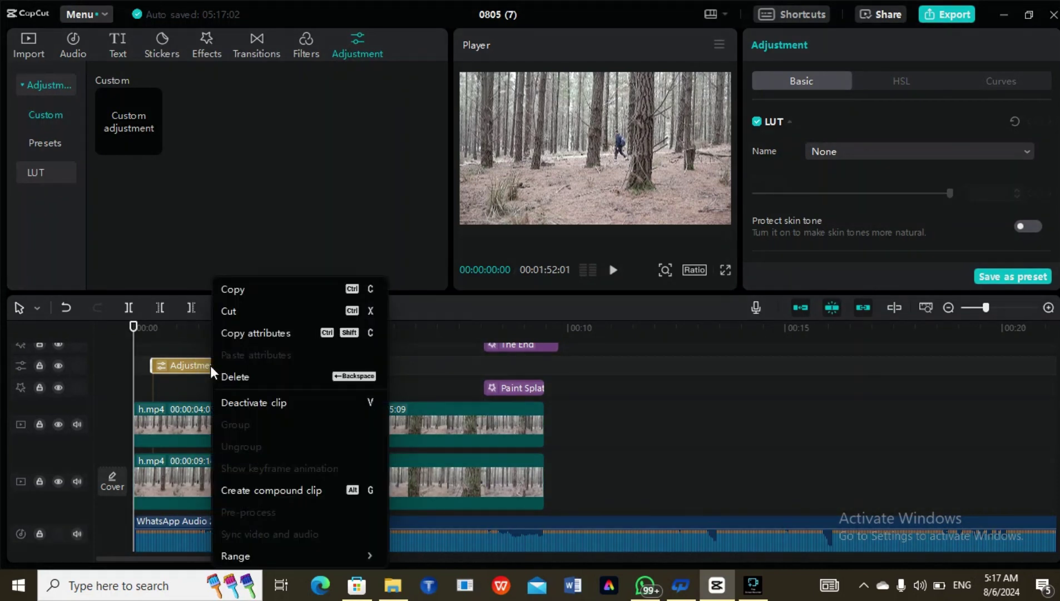
{"action": "left_click", "coordinate": [269, 289]}
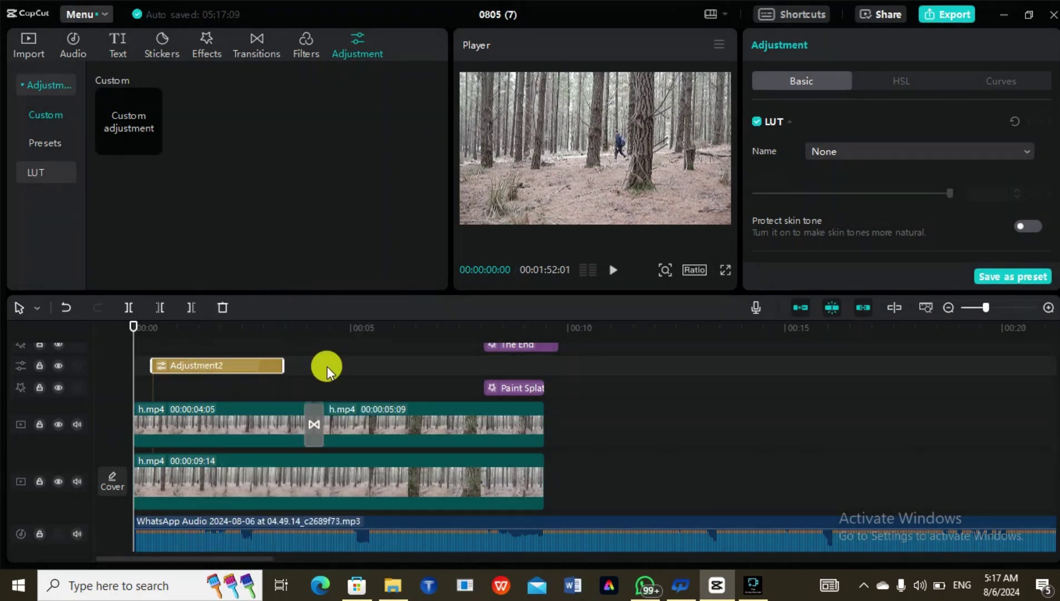
{"action": "right_click", "coordinate": [328, 366]}
{"action": "left_click", "coordinate": [352, 380]}
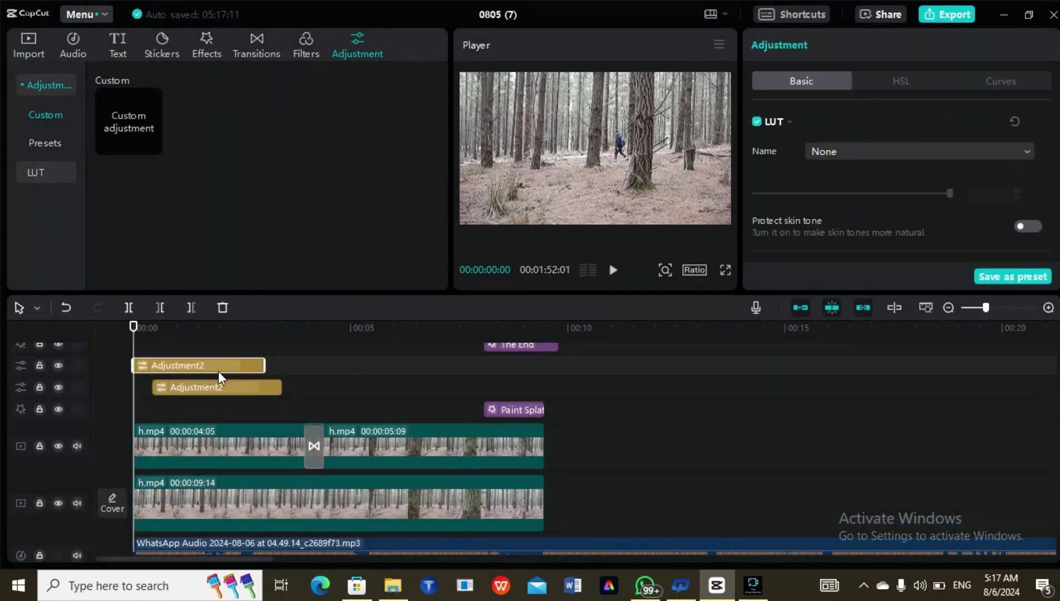
- Place the pasted adjustment layer directly above the second upper clip and stretch it to that clip's end
{"action": "mouse_move", "coordinate": [219, 372]}
{"action": "left_mouse_down"}
{"action": "mouse_move", "coordinate": [530, 451]}
{"action": "mouse_move", "coordinate": [475, 420]}
{"action": "mouse_move", "coordinate": [409, 419]}
{"action": "mouse_move", "coordinate": [546, 409]}
{"action": "left_mouse_up"}
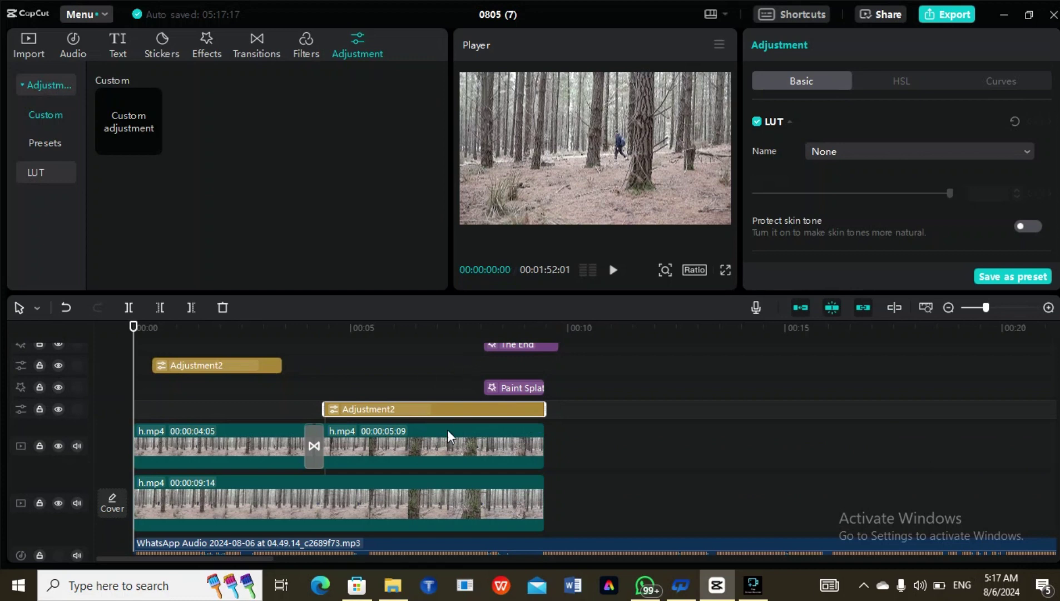
{"action": "scroll", "coordinate": [356, 424], "scroll_direction": "down", "scroll_amount": 3}
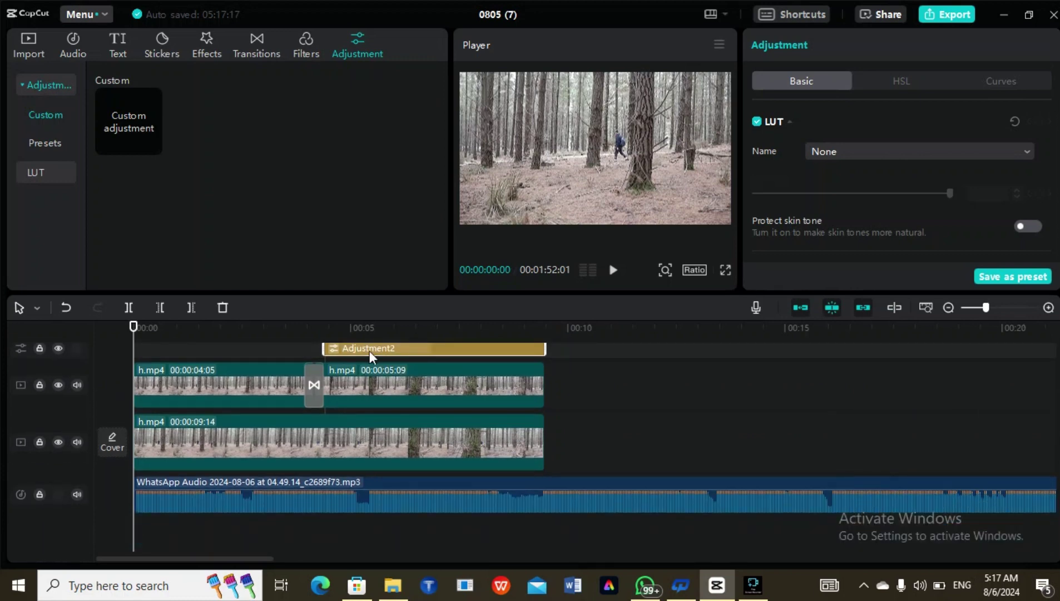
{"action": "scroll", "coordinate": [369, 362], "scroll_direction": "up", "scroll_amount": 2}
- Move the original adjustment layer onto the copy's track, extend it to the copy's start, and place the playhead at 00:00:04:12
{"action": "left_click_drag", "start_coordinate": [227, 416], "coordinate": [221, 452]}
{"action": "scroll", "coordinate": [219, 425], "scroll_direction": "down", "scroll_amount": 1}
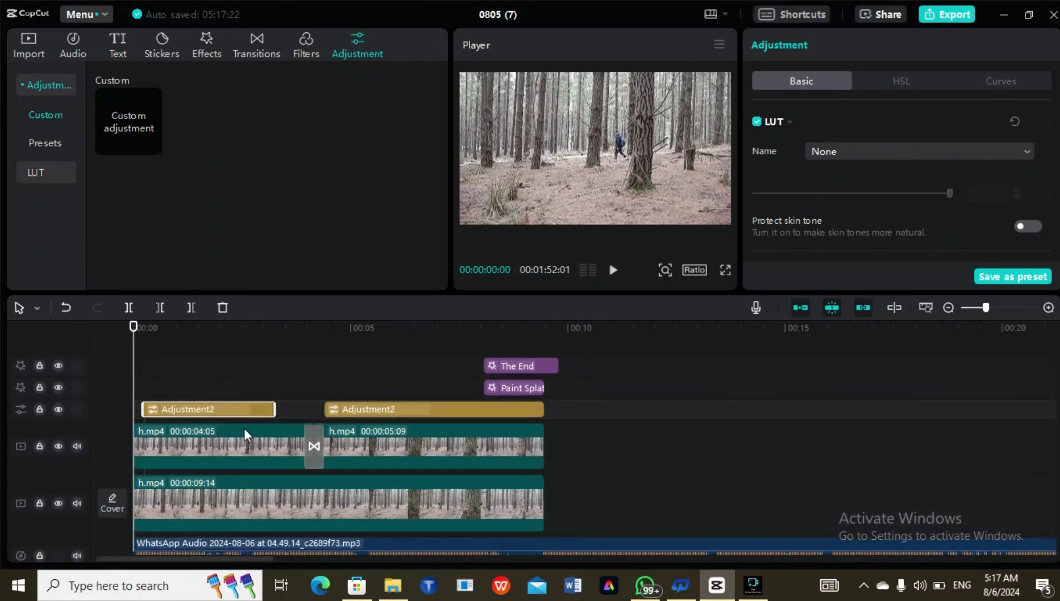
{"action": "left_click_drag", "start_coordinate": [274, 410], "coordinate": [324, 409]}
{"action": "left_click", "coordinate": [288, 333]}
{"action": "left_click", "coordinate": [318, 361]}
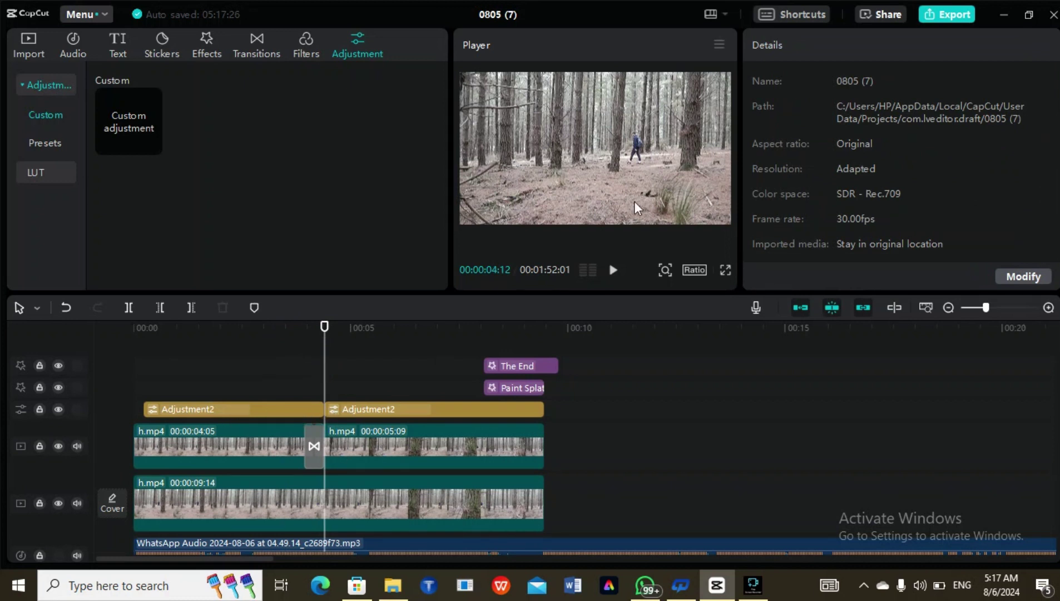
- Try a 9:16 aspect ratio, enlarging the second upper clip to fill the vertical frame and repositioning it on the walking person
{"action": "left_click", "coordinate": [453, 439]}
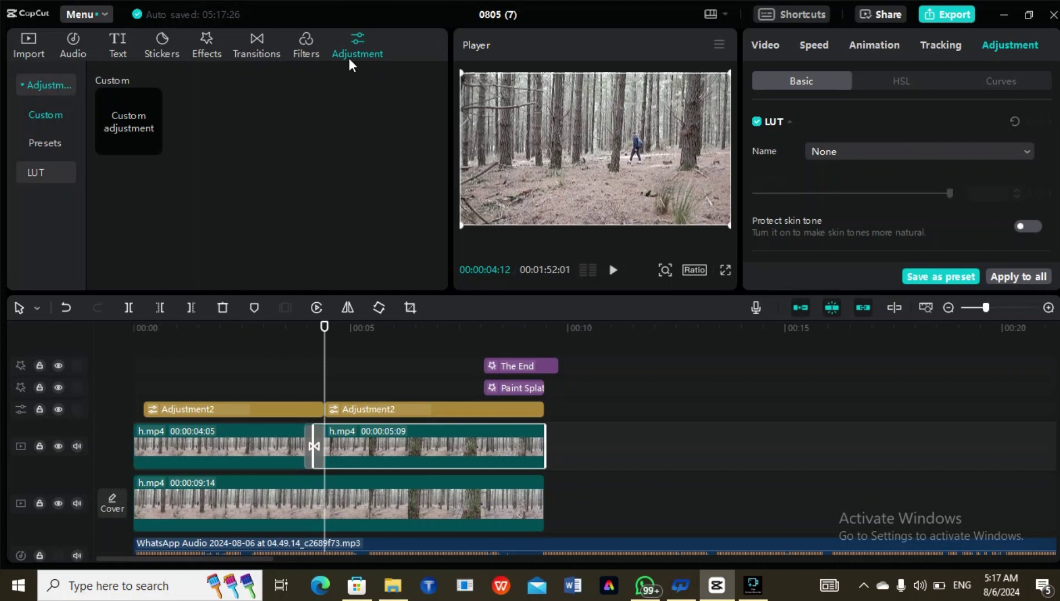
{"action": "mouse_move", "coordinate": [143, 101]}
{"action": "left_click", "coordinate": [688, 270]}
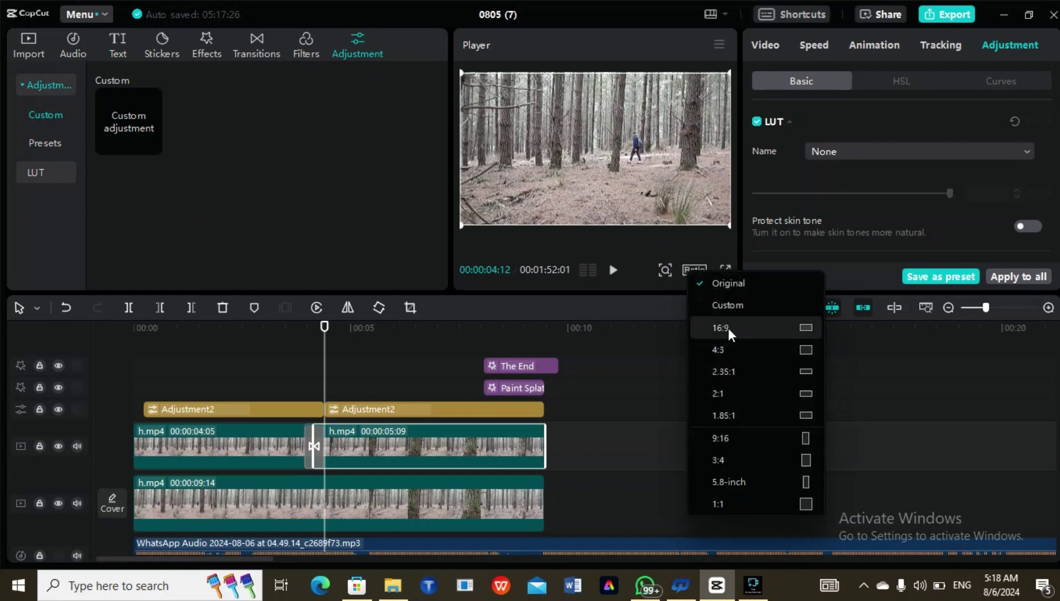
{"action": "left_click", "coordinate": [741, 437]}
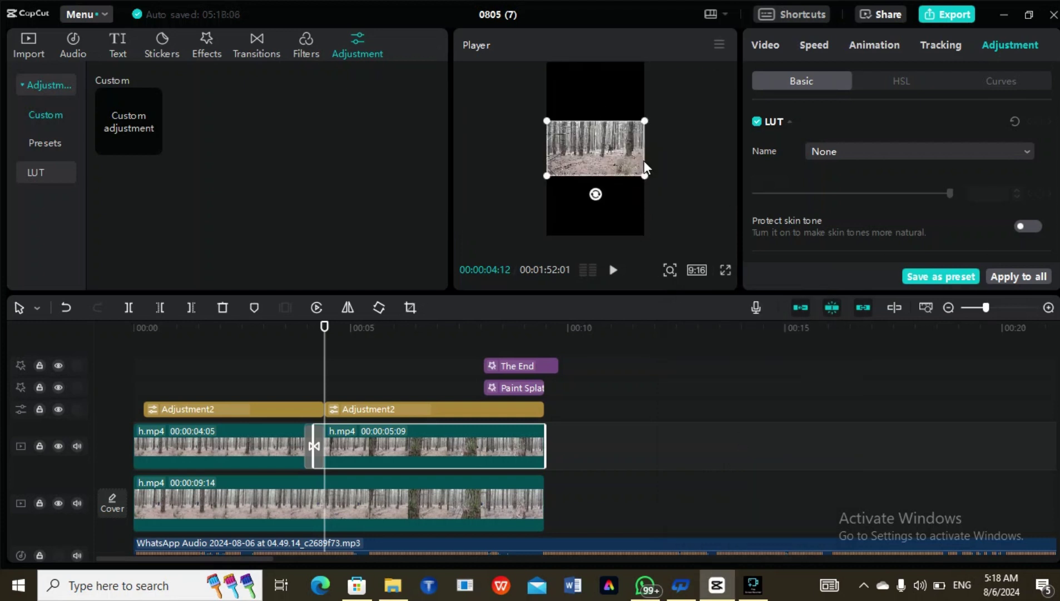
{"action": "left_click_drag", "start_coordinate": [647, 175], "coordinate": [708, 355]}
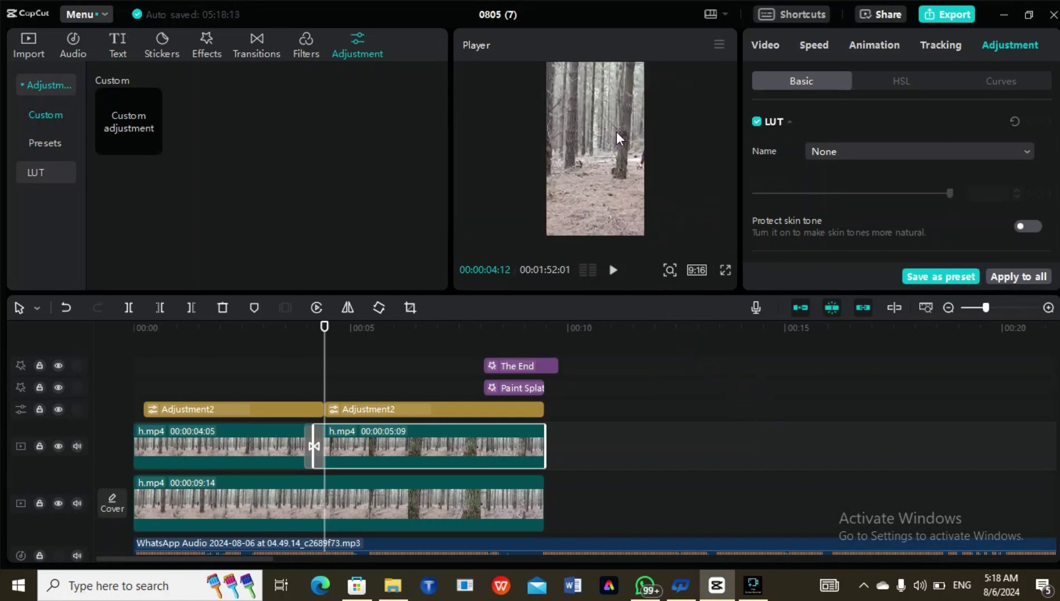
{"action": "mouse_move", "coordinate": [617, 131]}
{"action": "left_mouse_down"}
{"action": "mouse_move", "coordinate": [581, 131]}
{"action": "mouse_move", "coordinate": [604, 146]}
{"action": "left_mouse_up"}
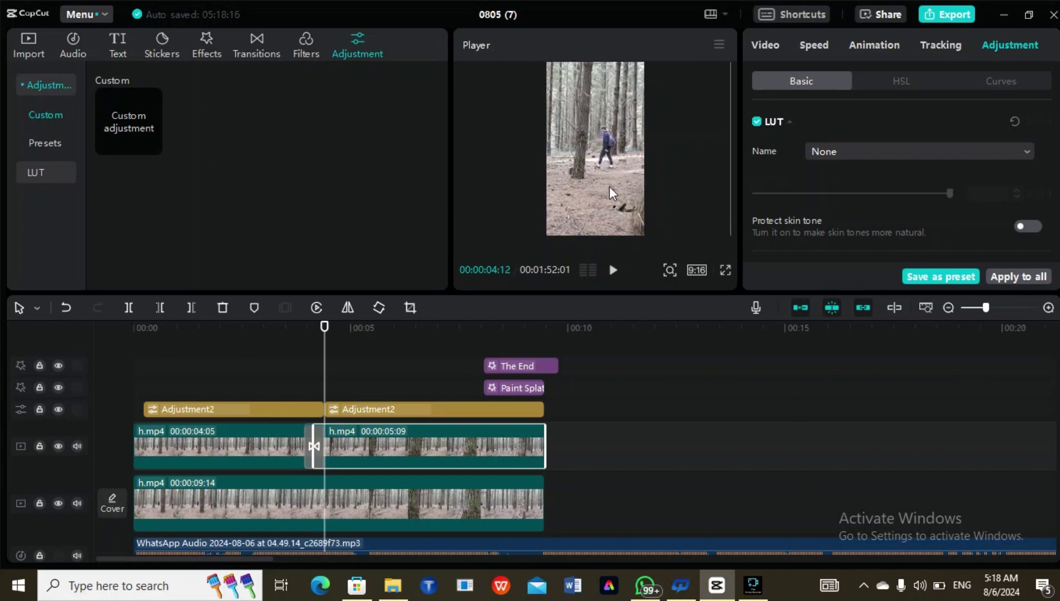
- Try a 16:9 aspect ratio and shift and shrink the enlarged second upper clip within the frame
{"action": "left_click", "coordinate": [697, 268]}
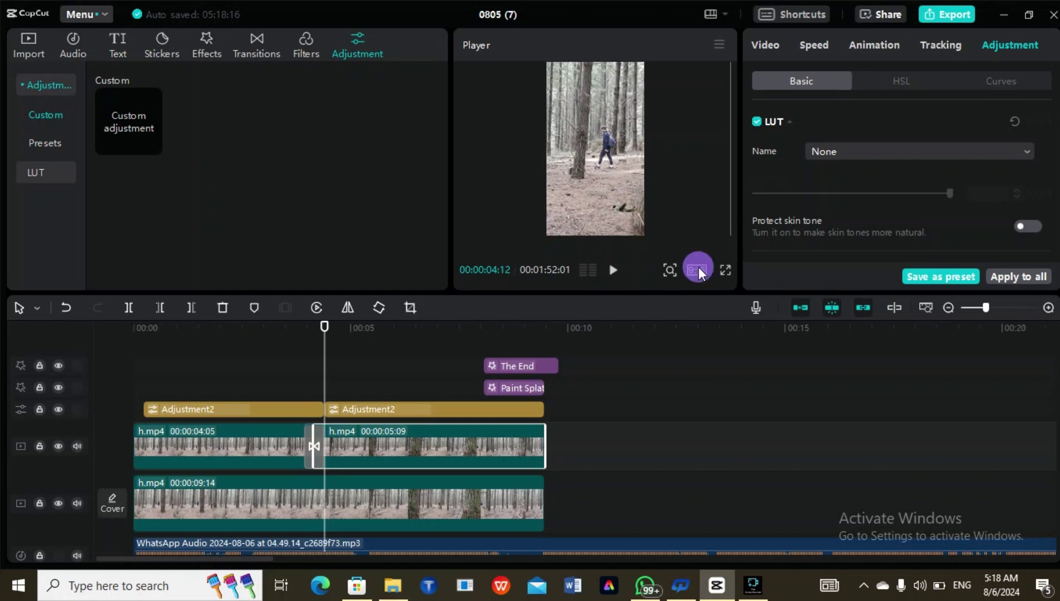
{"action": "left_click", "coordinate": [756, 334]}
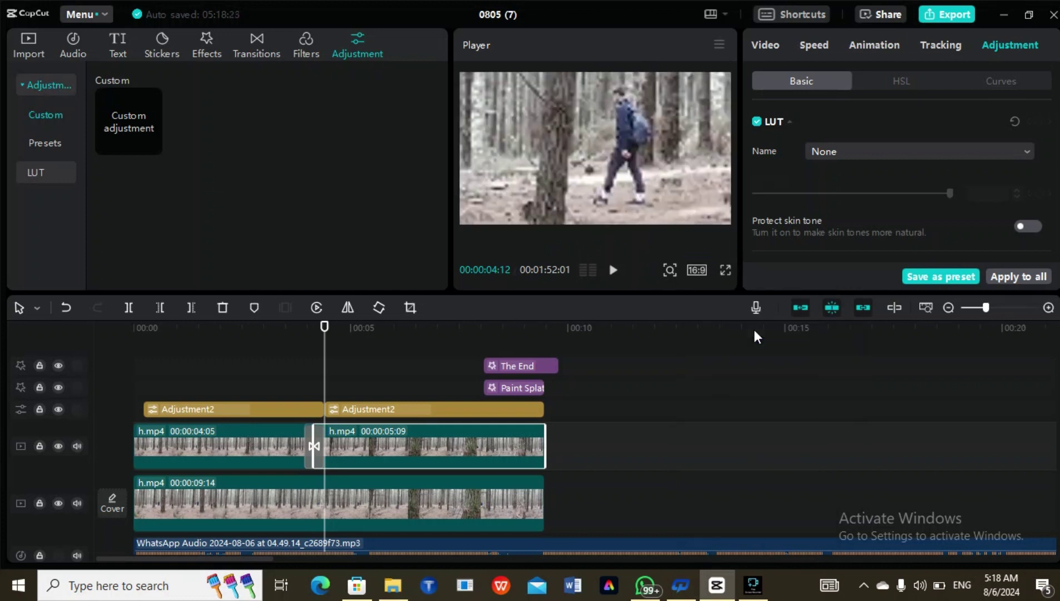
{"action": "left_click_drag", "start_coordinate": [672, 202], "coordinate": [403, 114]}
{"action": "left_click_drag", "start_coordinate": [616, 207], "coordinate": [605, 120]}
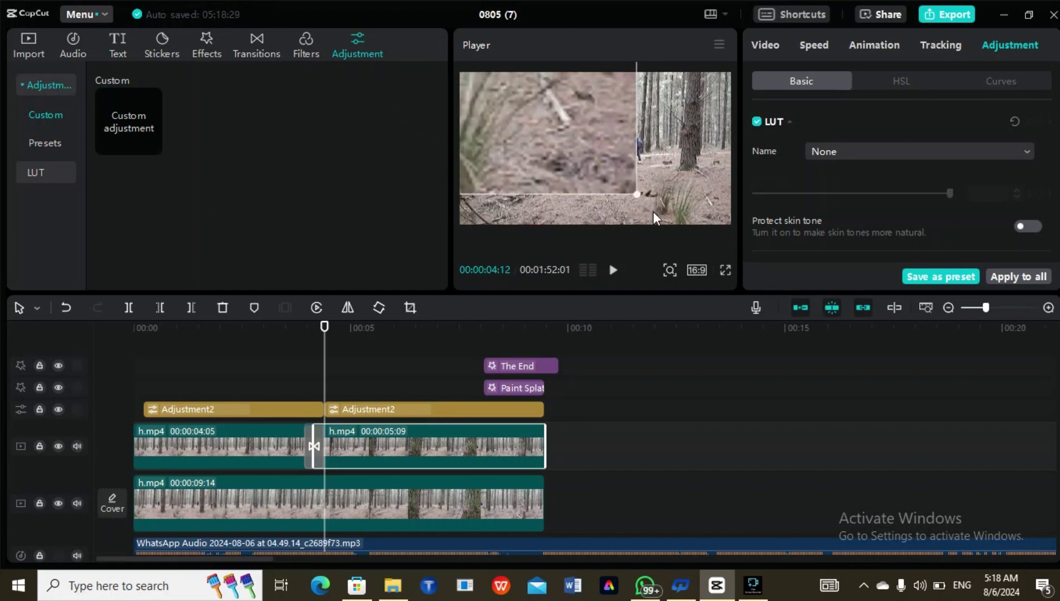
{"action": "left_click_drag", "start_coordinate": [635, 188], "coordinate": [575, 139]}
{"action": "left_click_drag", "start_coordinate": [627, 184], "coordinate": [563, 123]}
- Undo the clip scaling, repositioning and aspect ratio changes back to the Original ratio
{"action": "key", "text": "ctrl+z"}
{"action": "key", "text": "ctrl+z"}
{"action": "key", "text": "ctrl+z"}
{"action": "key", "text": "ctrl+z"}
{"action": "key", "text": "ctrl+z"}
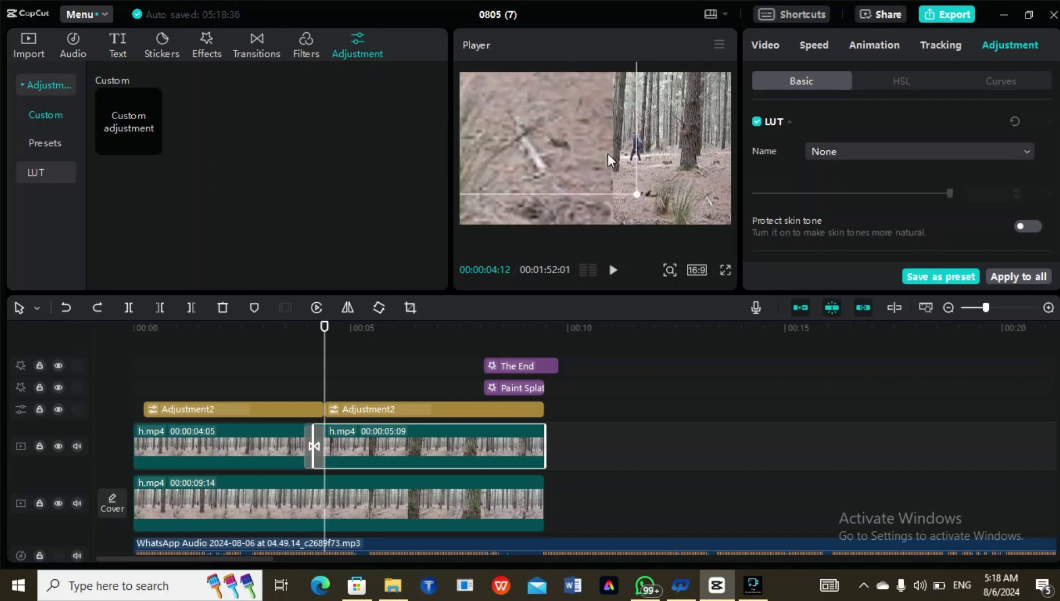
{"action": "key", "text": "ctrl+z"}
{"action": "key", "text": "ctrl+z"}
{"action": "key", "text": "ctrl+z"}
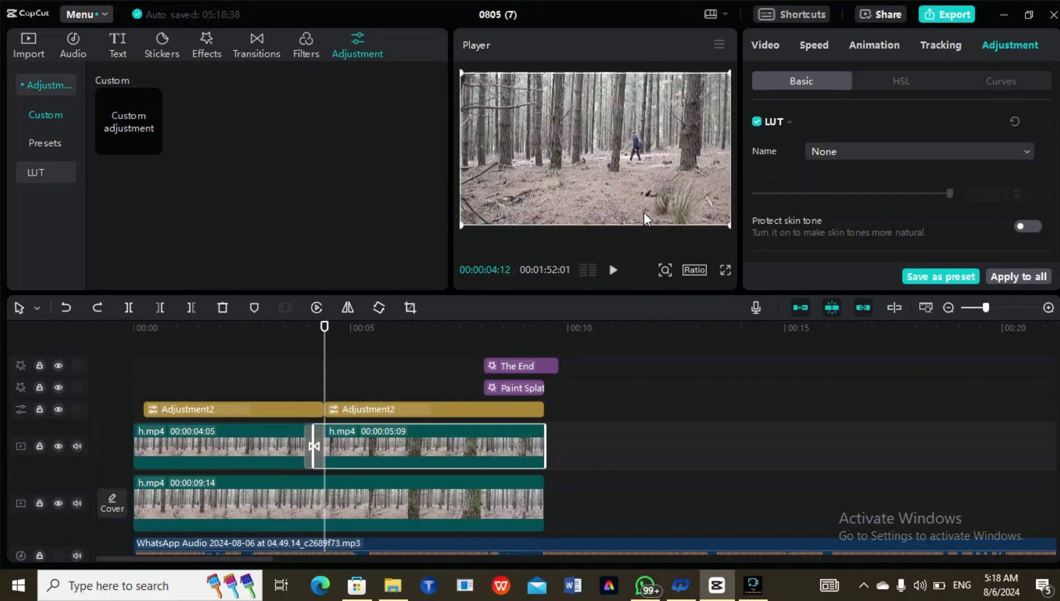
- Review the aspect ratio choices and the custom resolution in the project settings, leaving without saving
{"action": "left_click", "coordinate": [695, 270]}
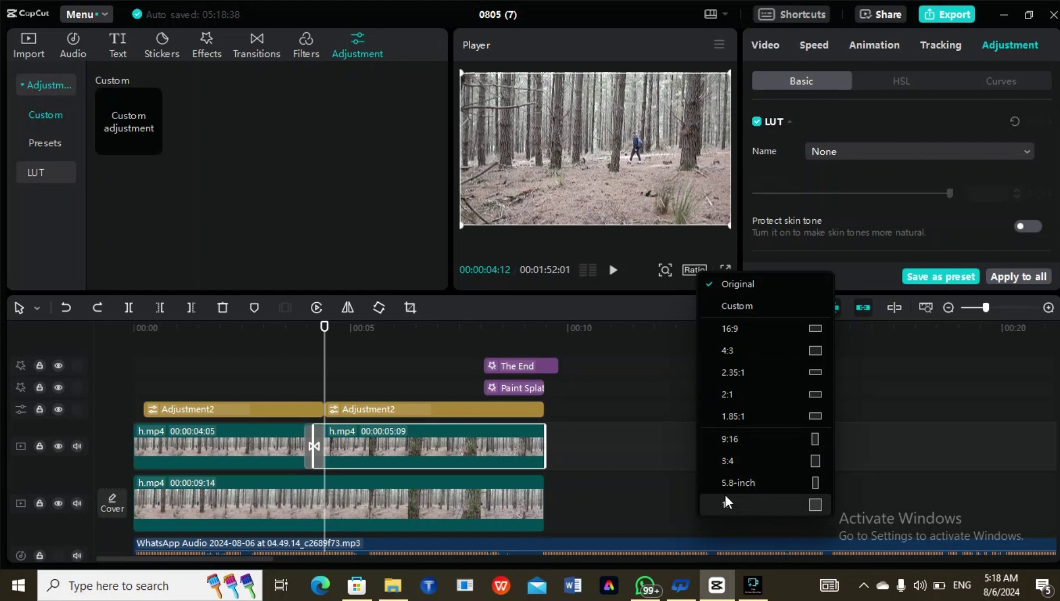
{"action": "left_click", "coordinate": [727, 301]}
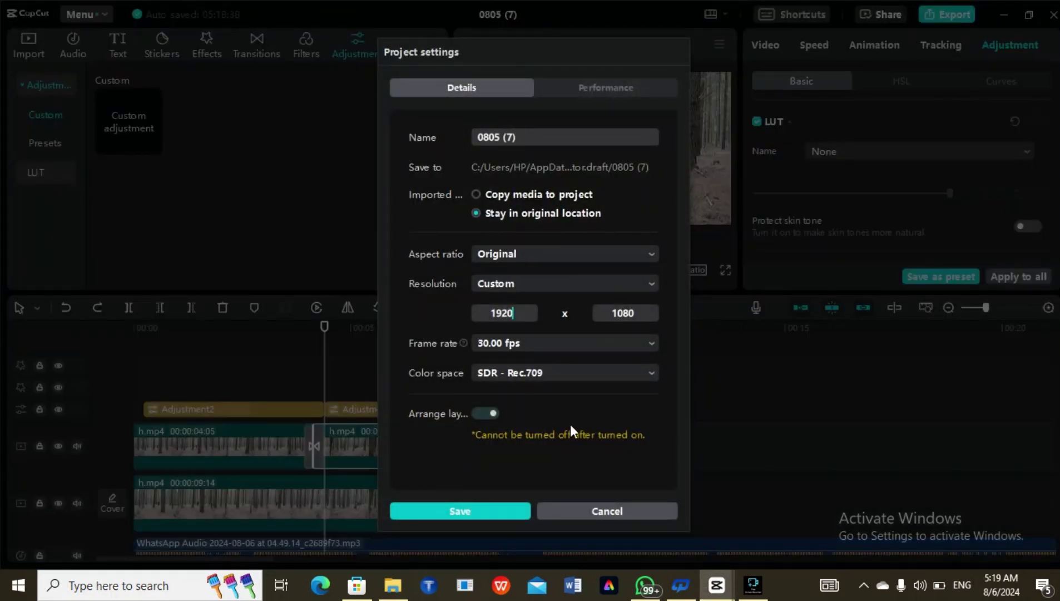
{"action": "left_click", "coordinate": [618, 511]}
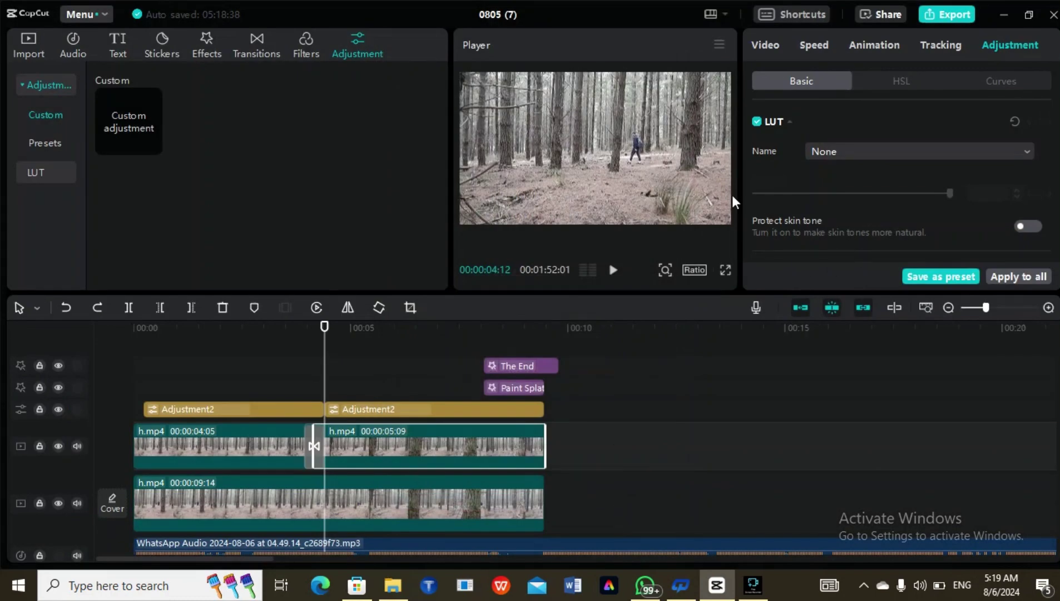
- Set the green saturation of the second upper clip to 60 in its HSL adjustments
{"action": "left_click", "coordinate": [899, 81]}
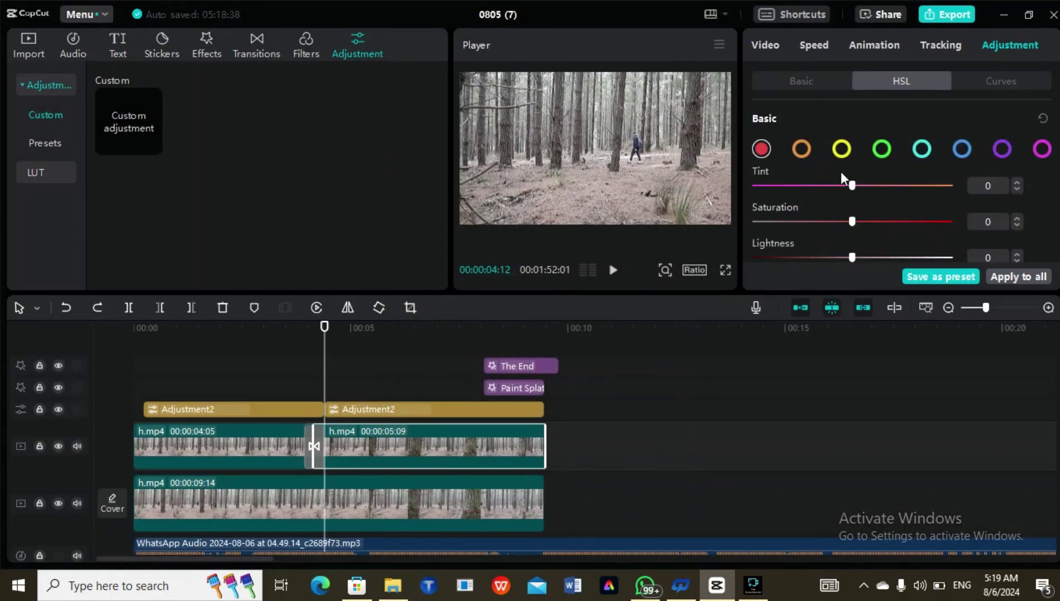
{"action": "left_click", "coordinate": [879, 148]}
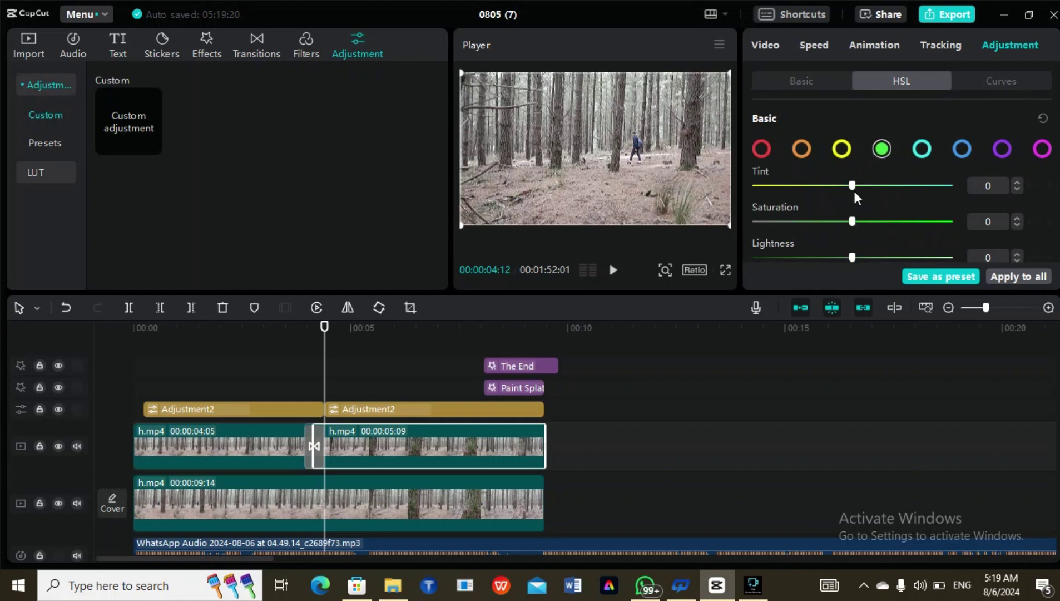
{"action": "left_click_drag", "start_coordinate": [852, 221], "coordinate": [911, 222]}
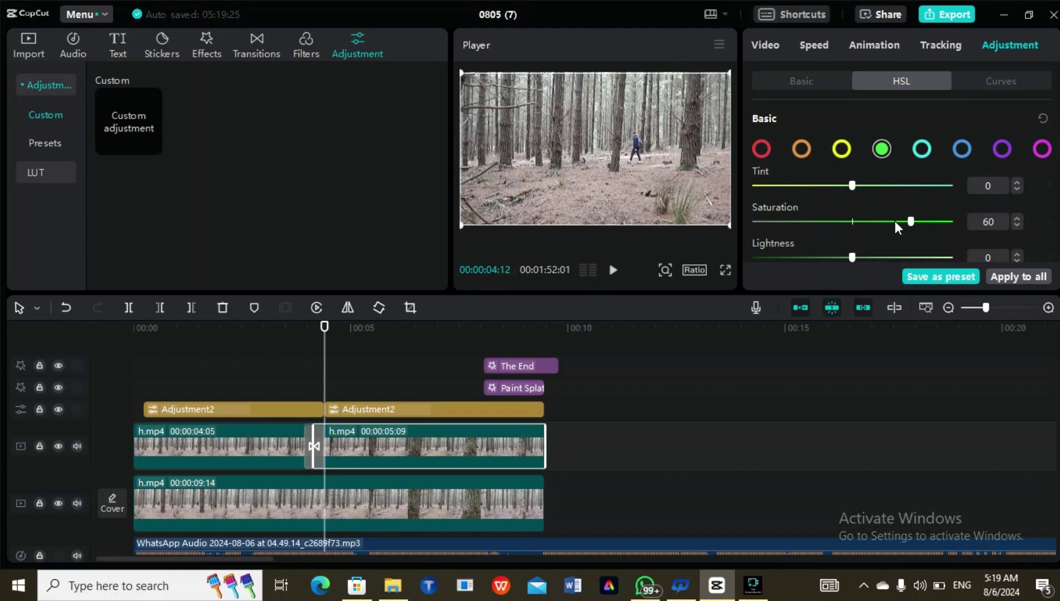
- Set the second upper clip's green HSL saturation to 100 and lightness to -87, and raise its green tint
{"action": "left_click", "coordinate": [613, 270]}
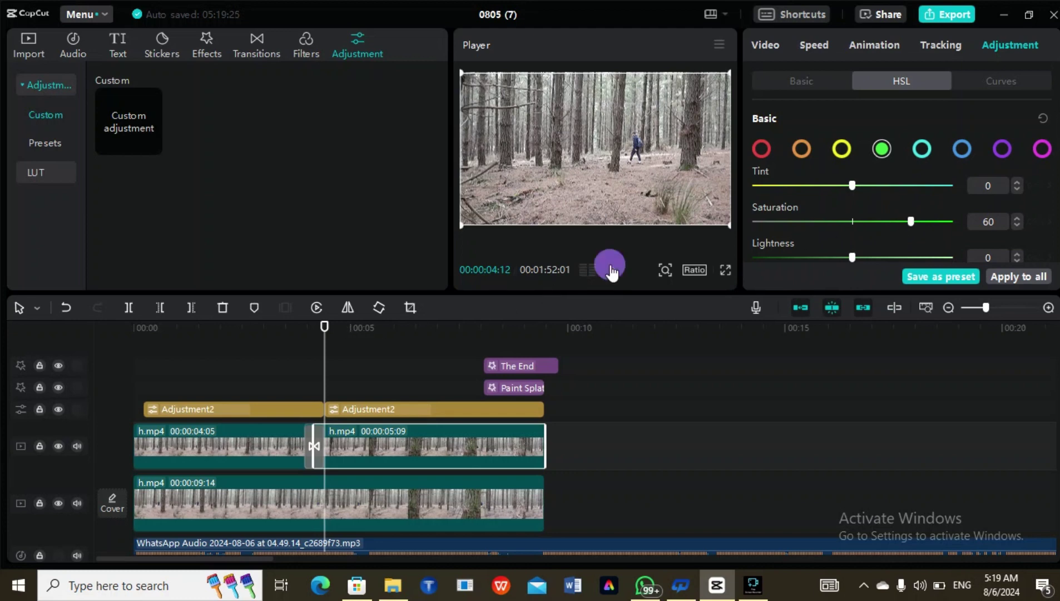
{"action": "left_click", "coordinate": [612, 273]}
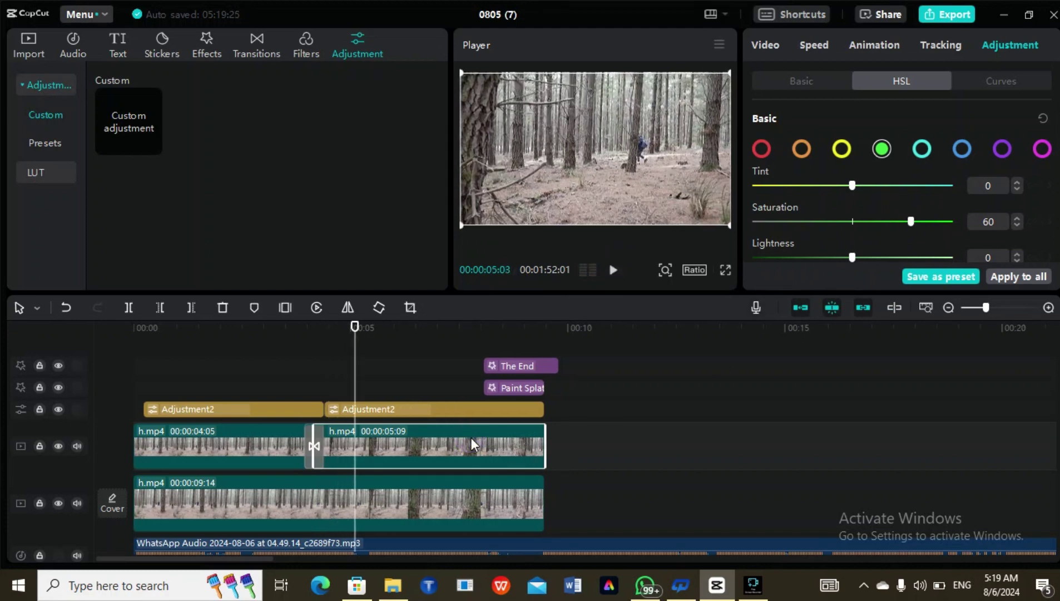
{"action": "left_click_drag", "start_coordinate": [853, 256], "coordinate": [768, 256]}
{"action": "left_click_drag", "start_coordinate": [853, 224], "coordinate": [959, 223]}
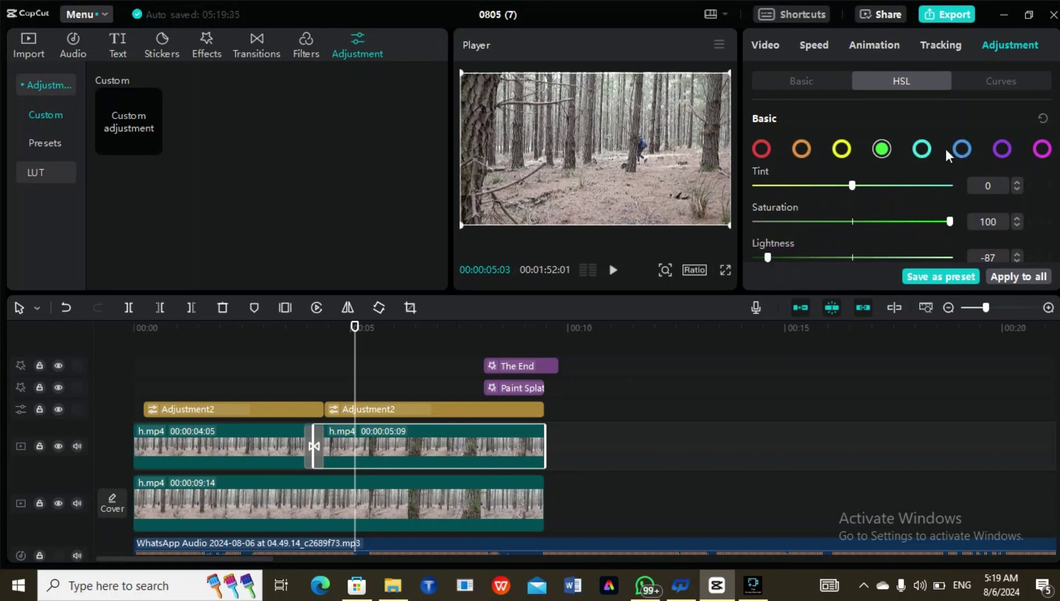
{"action": "left_click_drag", "start_coordinate": [854, 184], "coordinate": [925, 186]}
- Set the clip's basic colour adjustments to a tint of -48 and a saturation of -19
{"action": "left_click", "coordinate": [798, 83]}
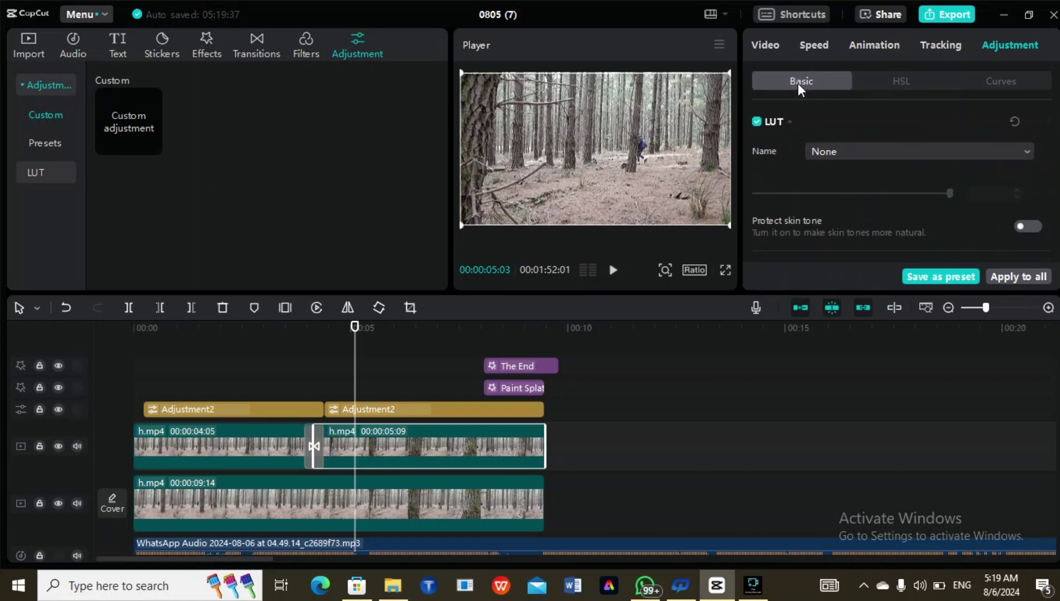
{"action": "scroll", "coordinate": [873, 147], "scroll_direction": "down", "scroll_amount": 5}
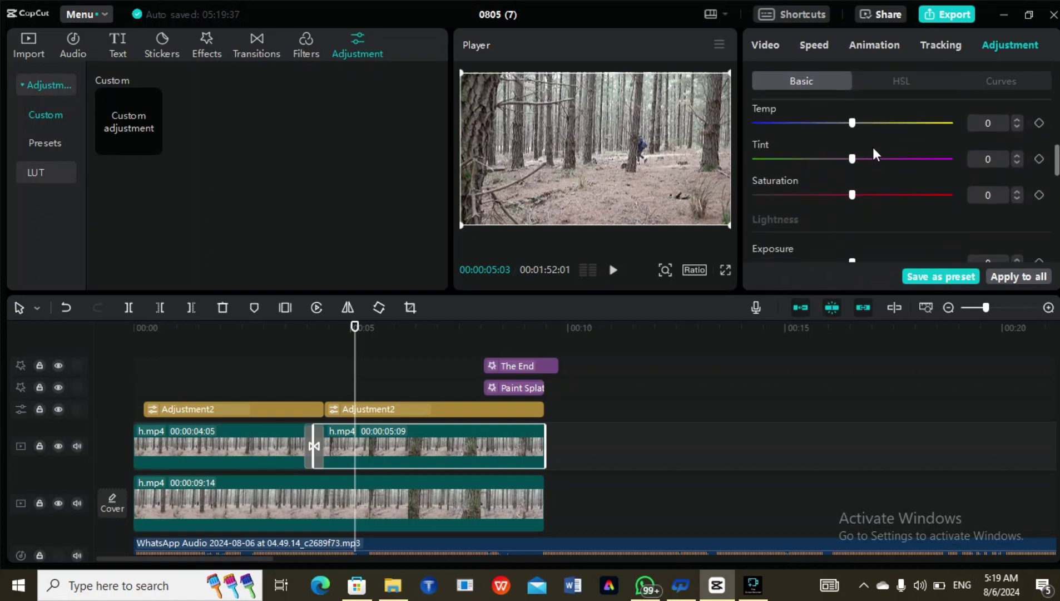
{"action": "left_click_drag", "start_coordinate": [853, 142], "coordinate": [755, 153]}
{"action": "left_click_drag", "start_coordinate": [853, 178], "coordinate": [814, 178]}
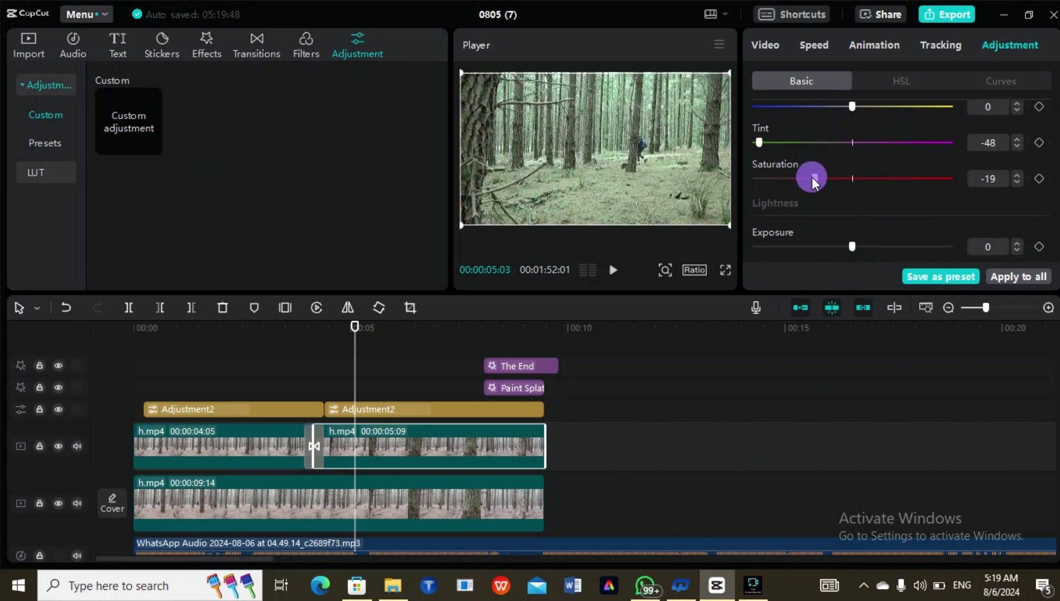
- Set the clip's Sharpen effect to 6 and nudge its Vignette slightly
{"action": "scroll", "coordinate": [869, 200], "scroll_direction": "down", "scroll_amount": 10}
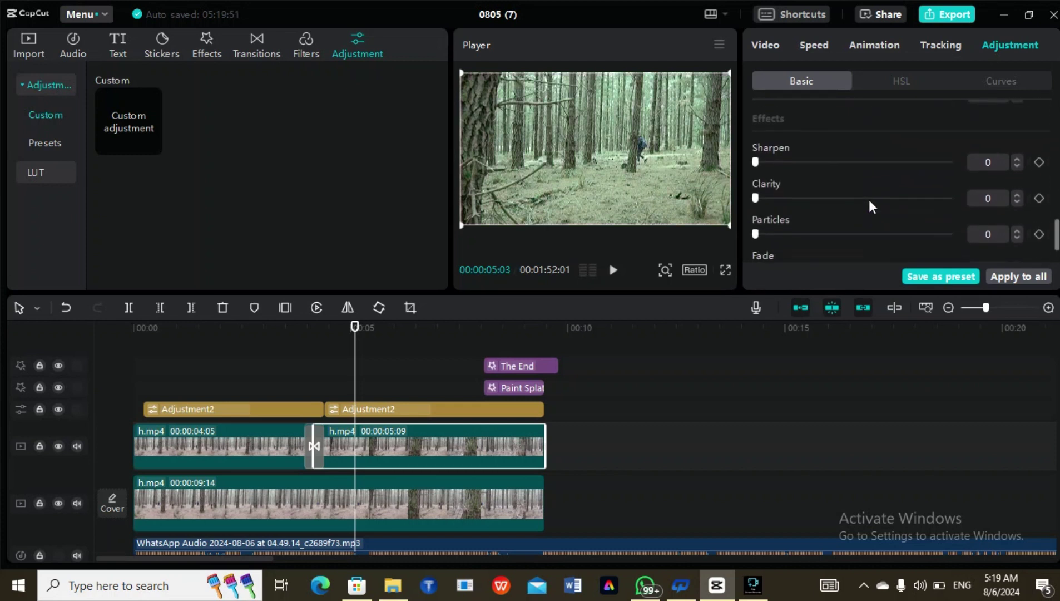
{"action": "scroll", "coordinate": [869, 200], "scroll_direction": "down", "scroll_amount": 1}
{"action": "mouse_move", "coordinate": [756, 117]}
{"action": "left_mouse_down"}
{"action": "mouse_move", "coordinate": [801, 113]}
{"action": "mouse_move", "coordinate": [768, 115]}
{"action": "left_mouse_up"}
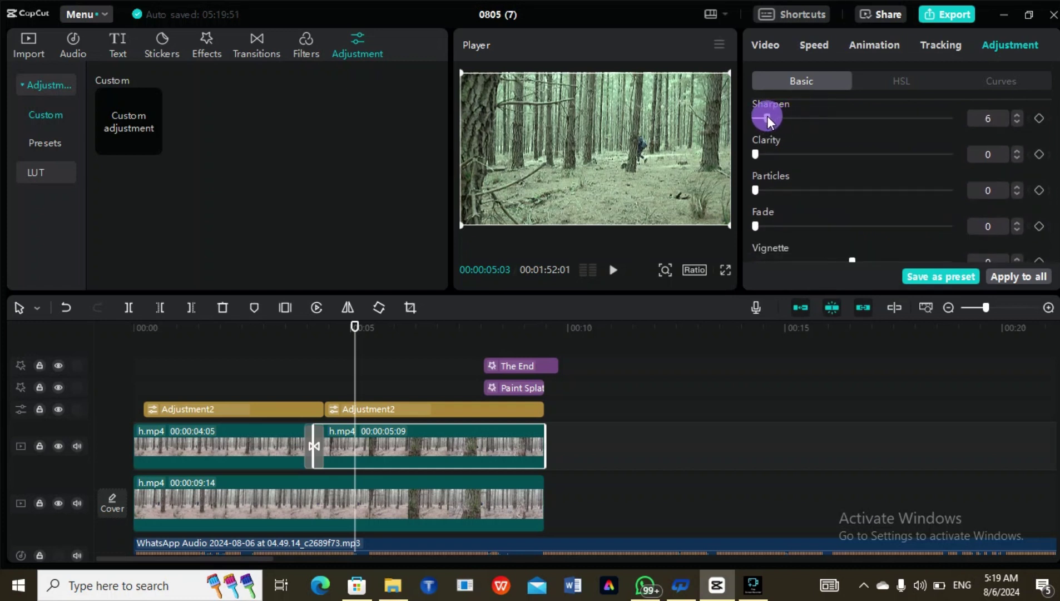
{"action": "scroll", "coordinate": [776, 173], "scroll_direction": "down", "scroll_amount": 1}
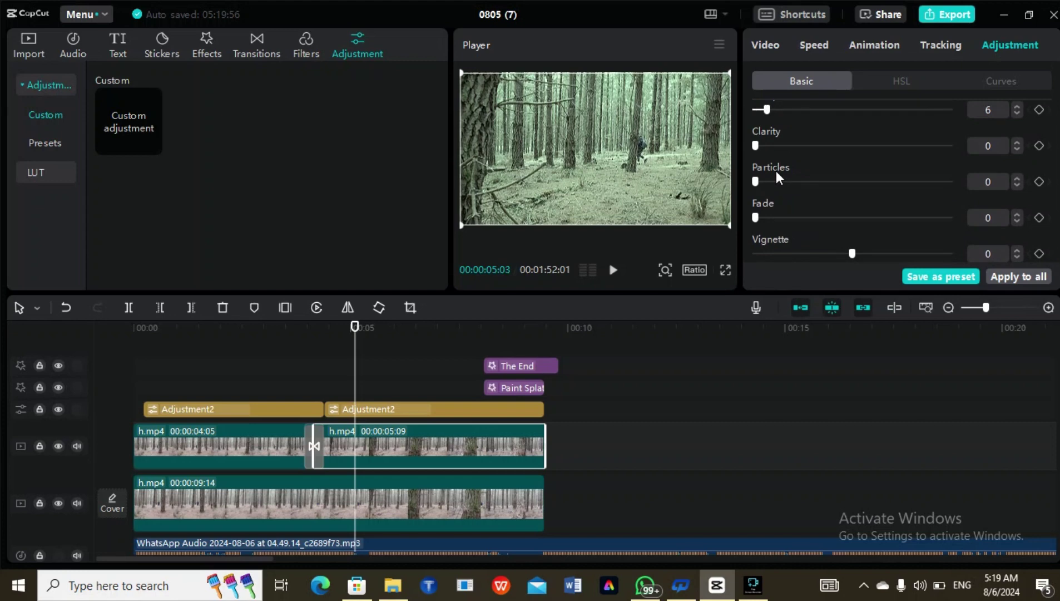
{"action": "mouse_move", "coordinate": [849, 254]}
{"action": "left_mouse_down"}
{"action": "mouse_move", "coordinate": [763, 249]}
{"action": "mouse_move", "coordinate": [973, 258]}
{"action": "mouse_move", "coordinate": [846, 251]}
{"action": "left_mouse_up"}
- Review the clip's basic lightness and effects adjustments and the LUT choices without picking a LUT
{"action": "scroll", "coordinate": [876, 187], "scroll_direction": "up", "scroll_amount": 2}
{"action": "scroll", "coordinate": [877, 186], "scroll_direction": "down", "scroll_amount": 2}
{"action": "scroll", "coordinate": [877, 186], "scroll_direction": "up", "scroll_amount": 4}
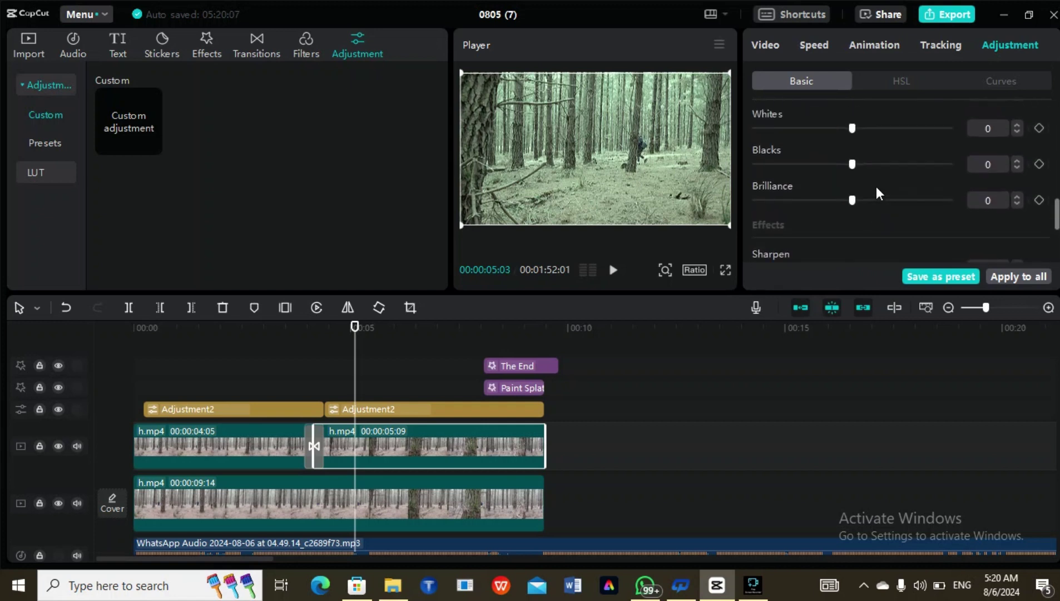
{"action": "scroll", "coordinate": [876, 187], "scroll_direction": "up", "scroll_amount": 8}
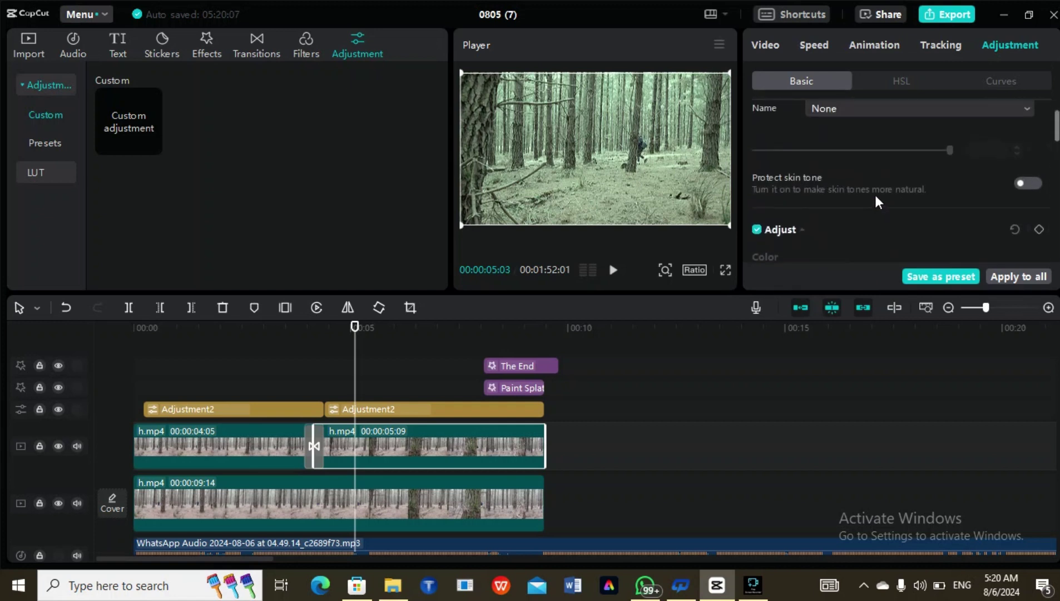
{"action": "scroll", "coordinate": [839, 168], "scroll_direction": "up", "scroll_amount": 2}
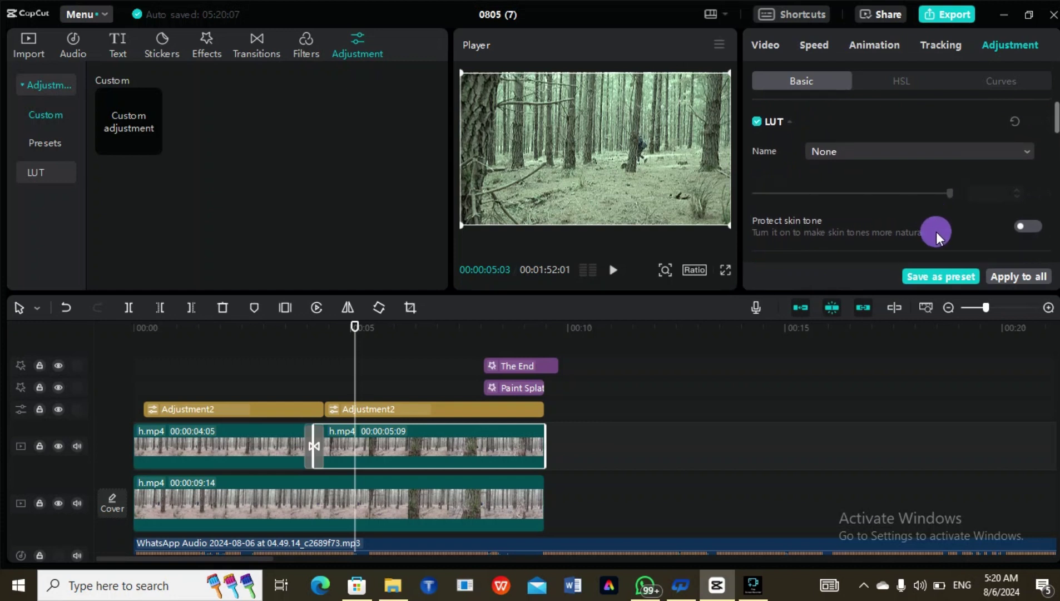
{"action": "left_click", "coordinate": [957, 157]}
{"action": "left_click", "coordinate": [920, 158]}
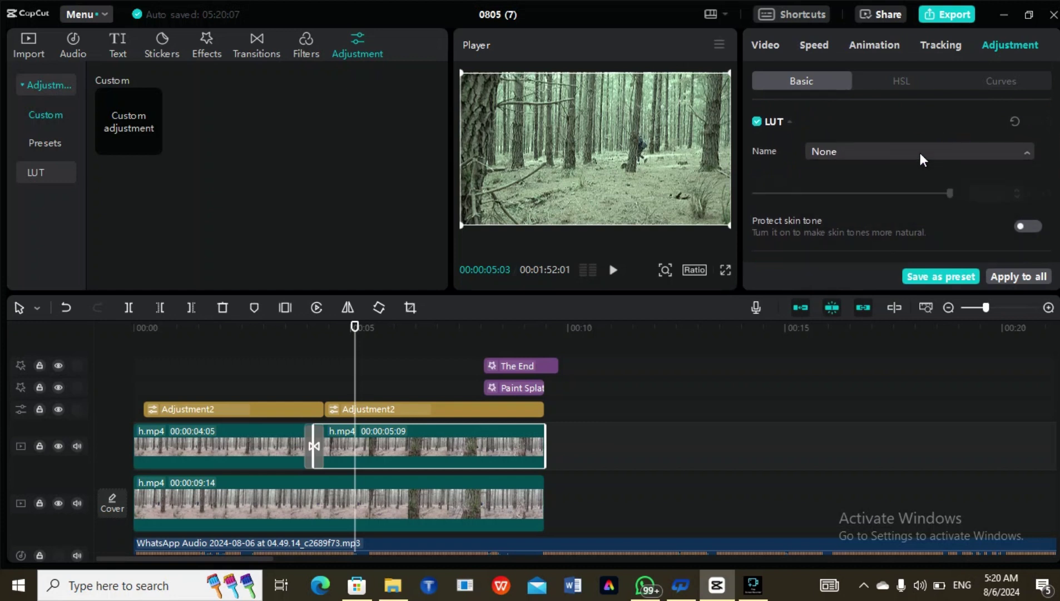
- Add a point near the middle of the clip's green colour curve and raise it slightly above the diagonal
{"action": "left_click", "coordinate": [1004, 76]}
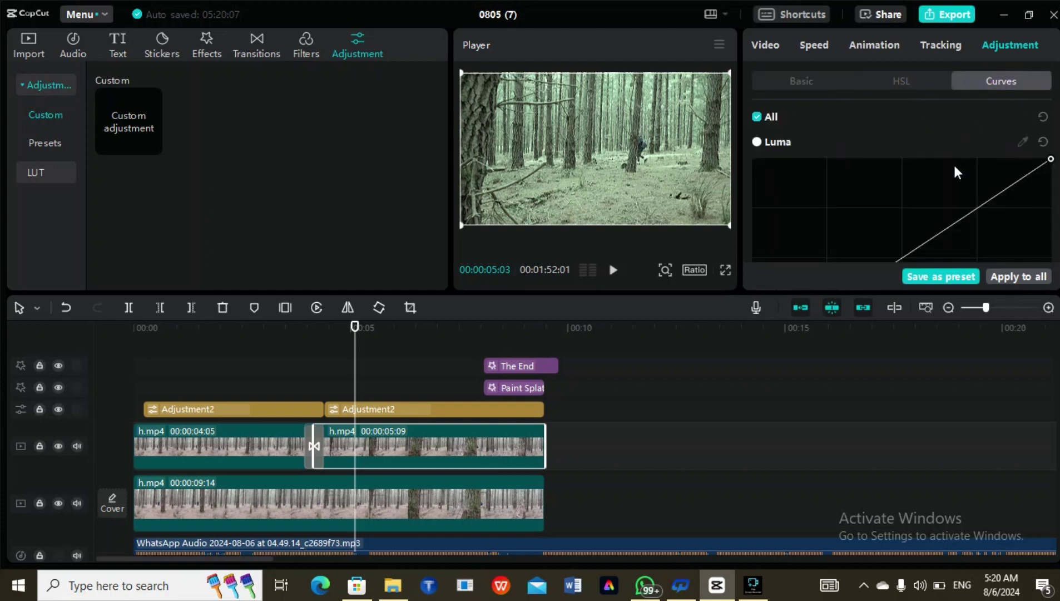
{"action": "scroll", "coordinate": [961, 205], "scroll_direction": "down", "scroll_amount": 1}
{"action": "scroll", "coordinate": [948, 177], "scroll_direction": "down", "scroll_amount": 8}
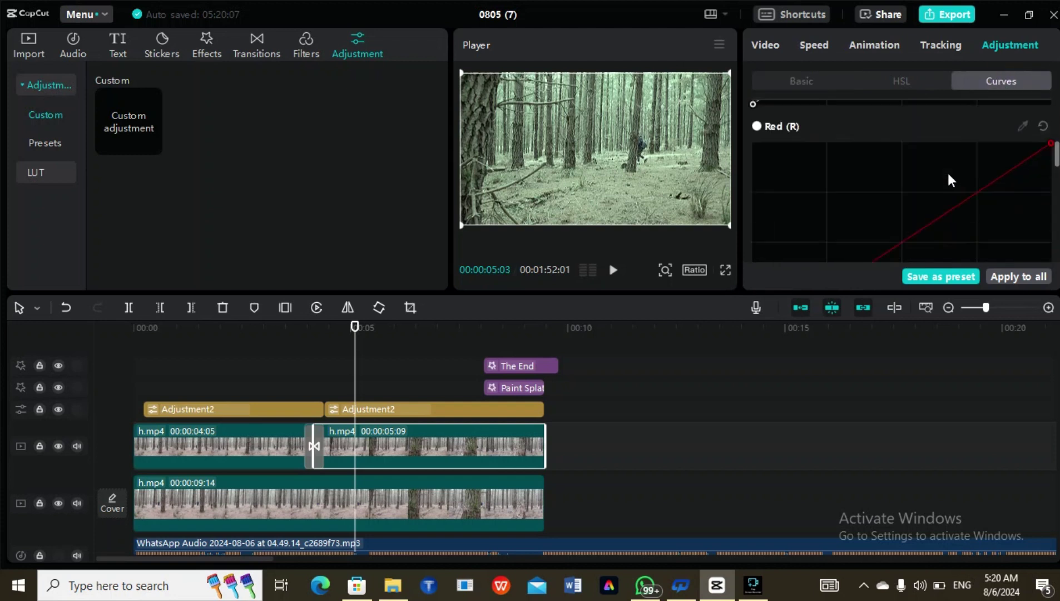
{"action": "scroll", "coordinate": [947, 173], "scroll_direction": "up", "scroll_amount": 3}
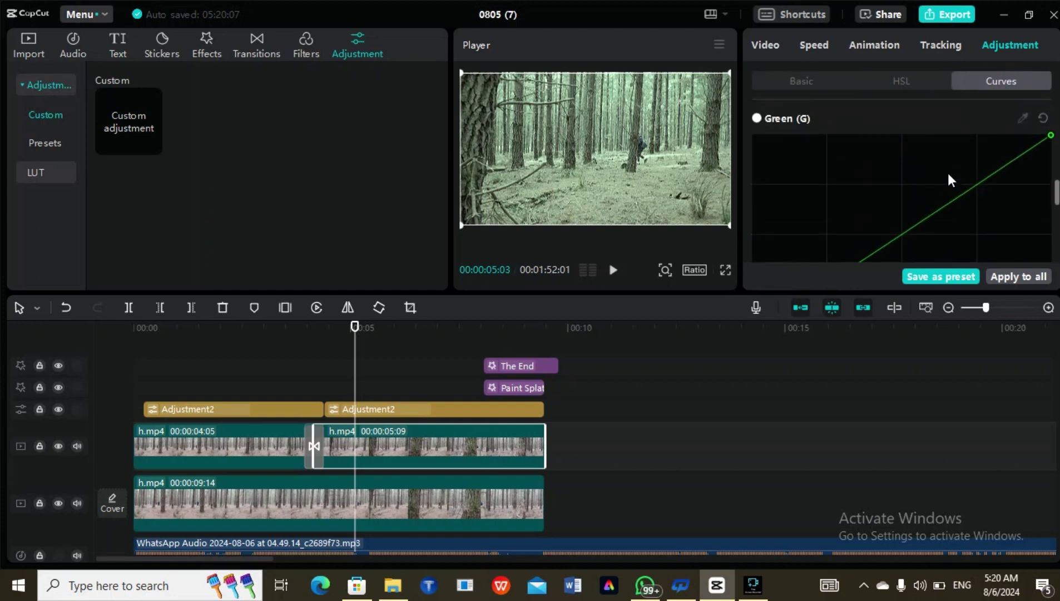
{"action": "left_click", "coordinate": [947, 211]}
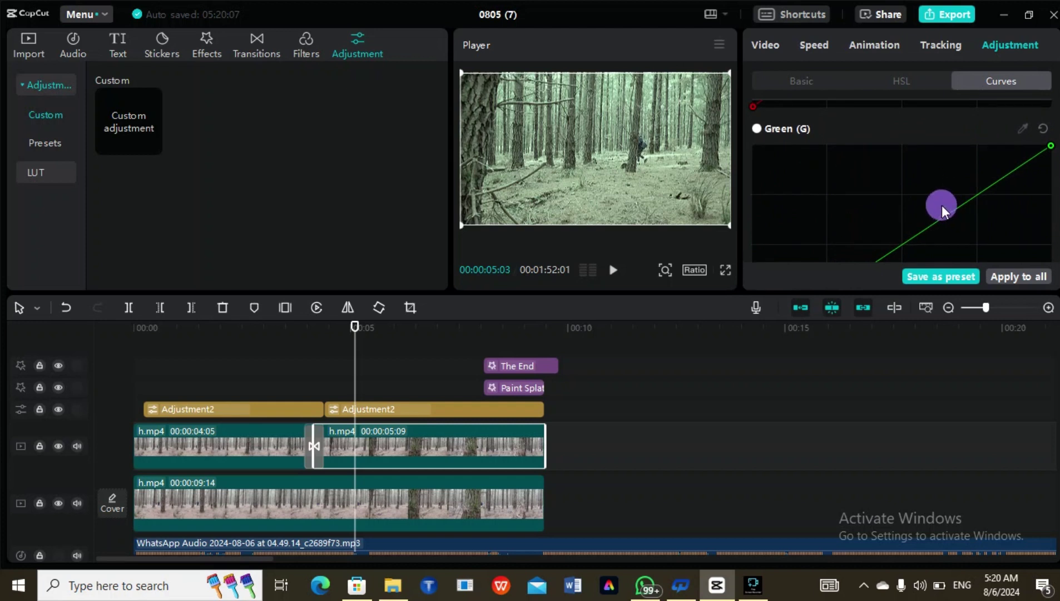
{"action": "left_click_drag", "start_coordinate": [935, 217], "coordinate": [897, 237]}
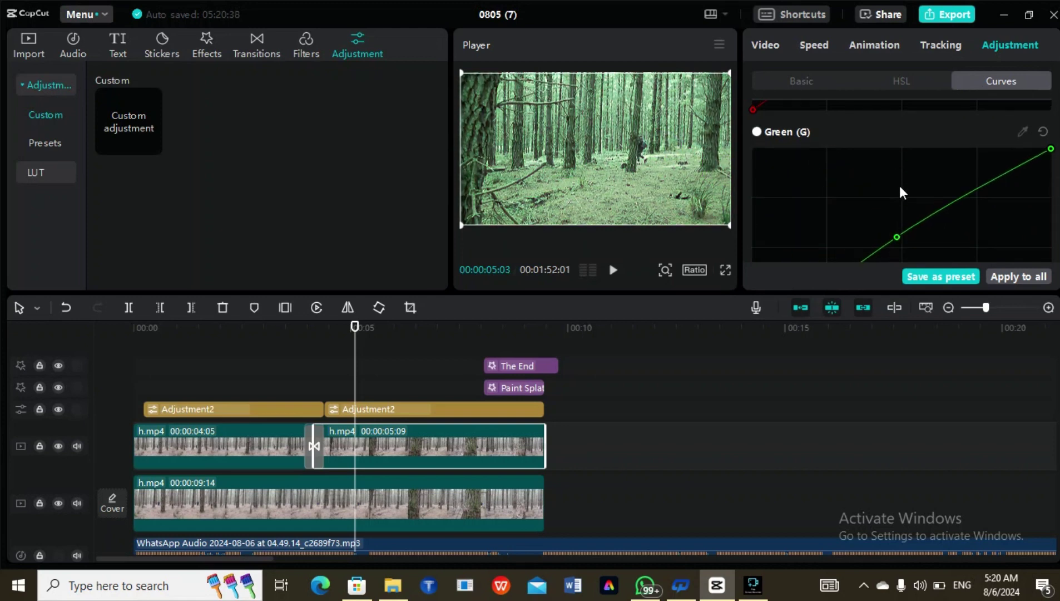
- Add a point near the middle of the clip's Luma curve and lower it slightly below the diagonal
{"action": "scroll", "coordinate": [900, 185], "scroll_direction": "up", "scroll_amount": 5}
{"action": "scroll", "coordinate": [931, 237], "scroll_direction": "down", "scroll_amount": 4}
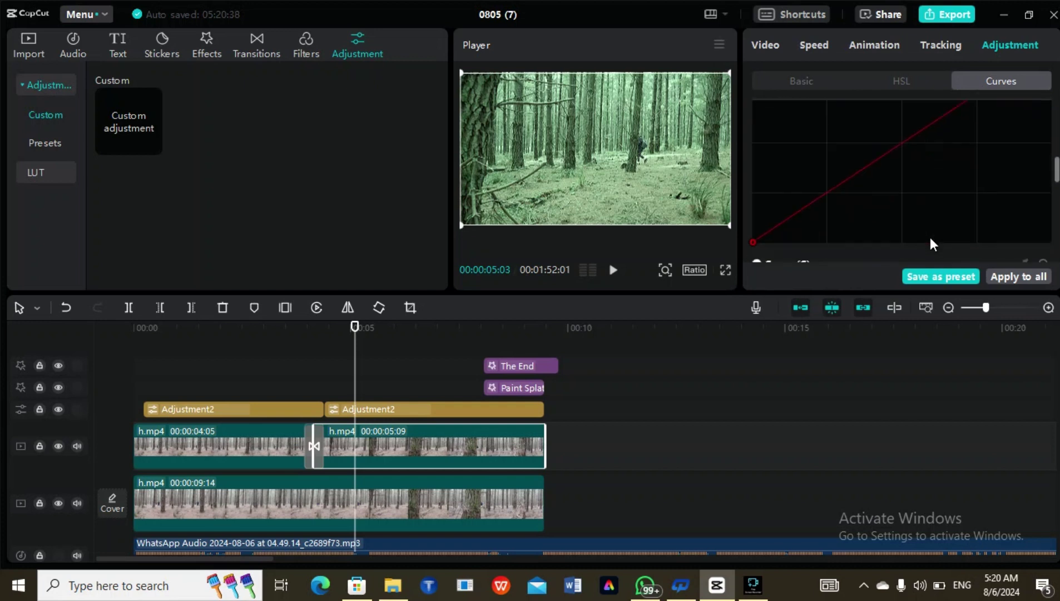
{"action": "left_click", "coordinate": [956, 208]}
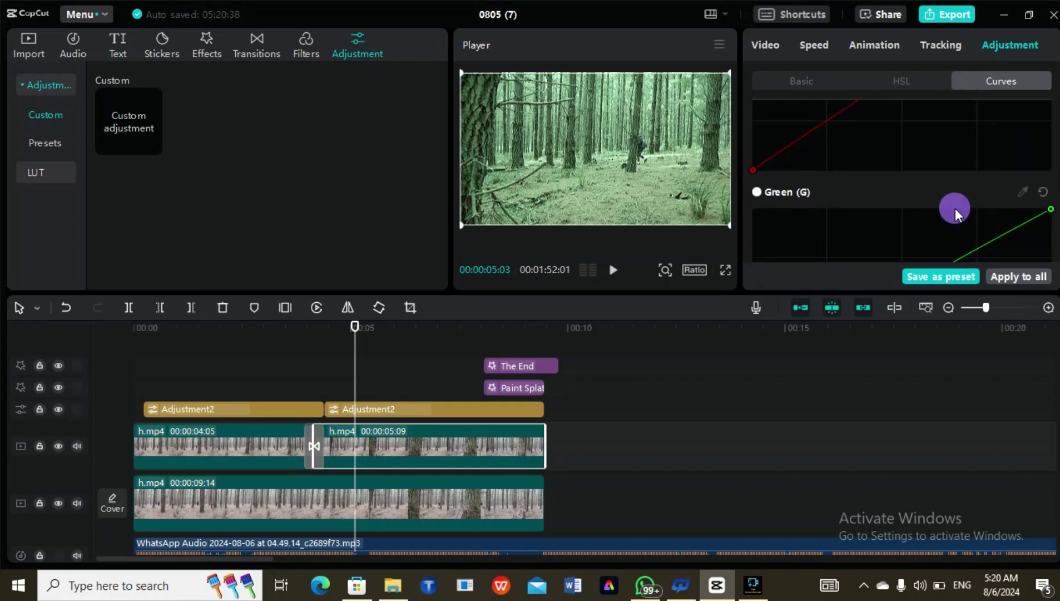
{"action": "scroll", "coordinate": [954, 207], "scroll_direction": "up", "scroll_amount": 1}
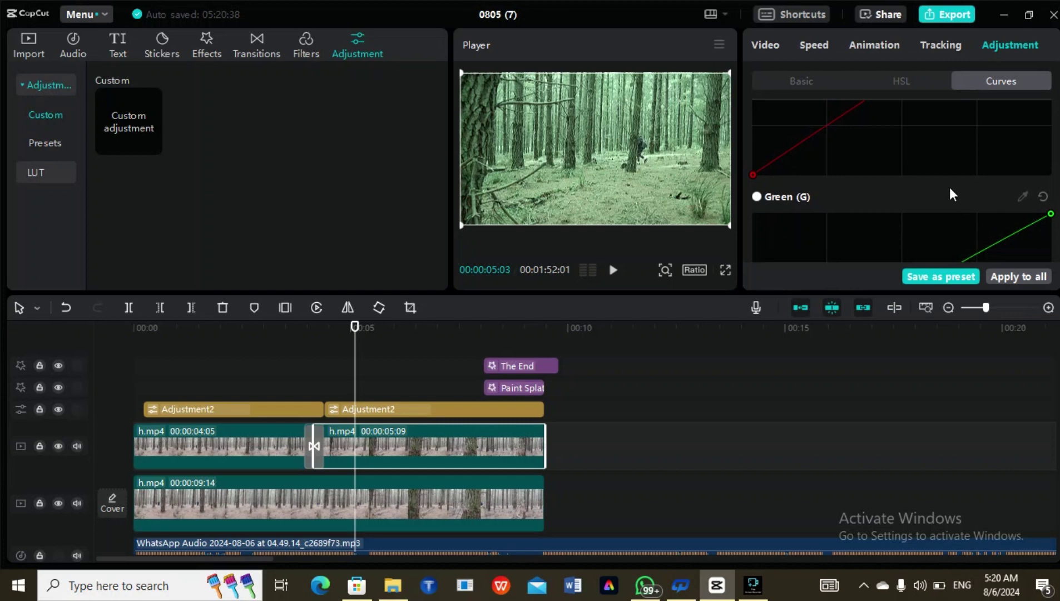
{"action": "scroll", "coordinate": [949, 190], "scroll_direction": "up", "scroll_amount": 5}
{"action": "left_click", "coordinate": [944, 211]}
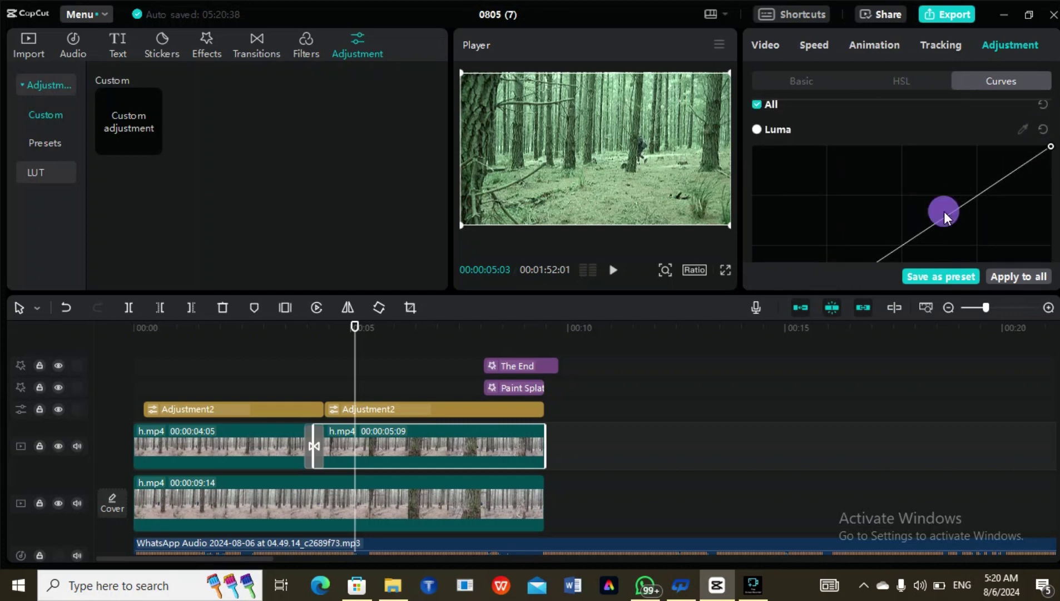
{"action": "left_click_drag", "start_coordinate": [937, 223], "coordinate": [916, 237]}
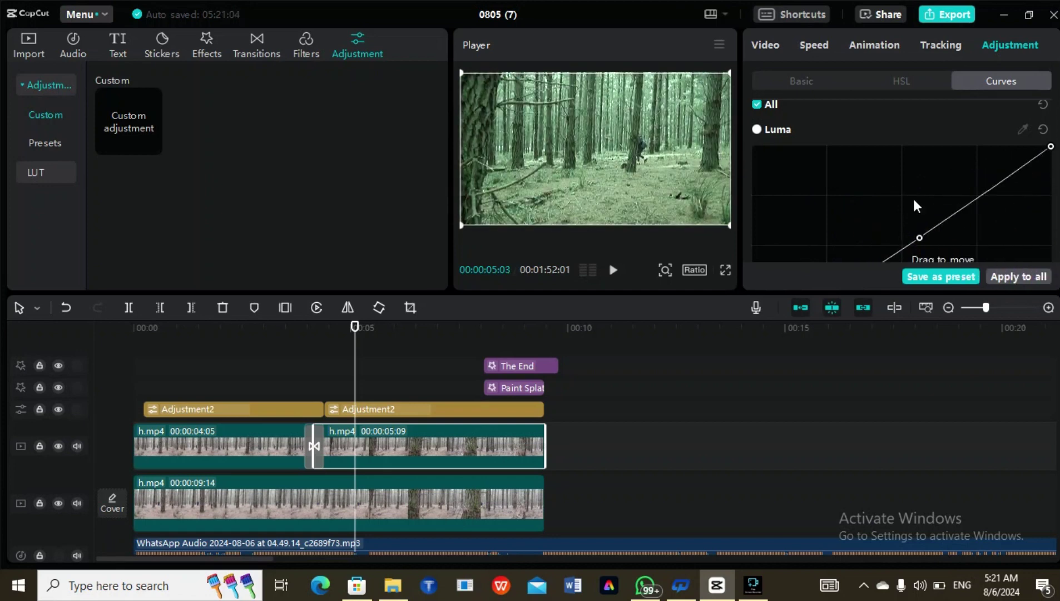
- Check the tracking options, and delete the second upper h.mp4 clip from the timeline
{"action": "left_click", "coordinate": [899, 83]}
{"action": "left_click", "coordinate": [936, 41]}
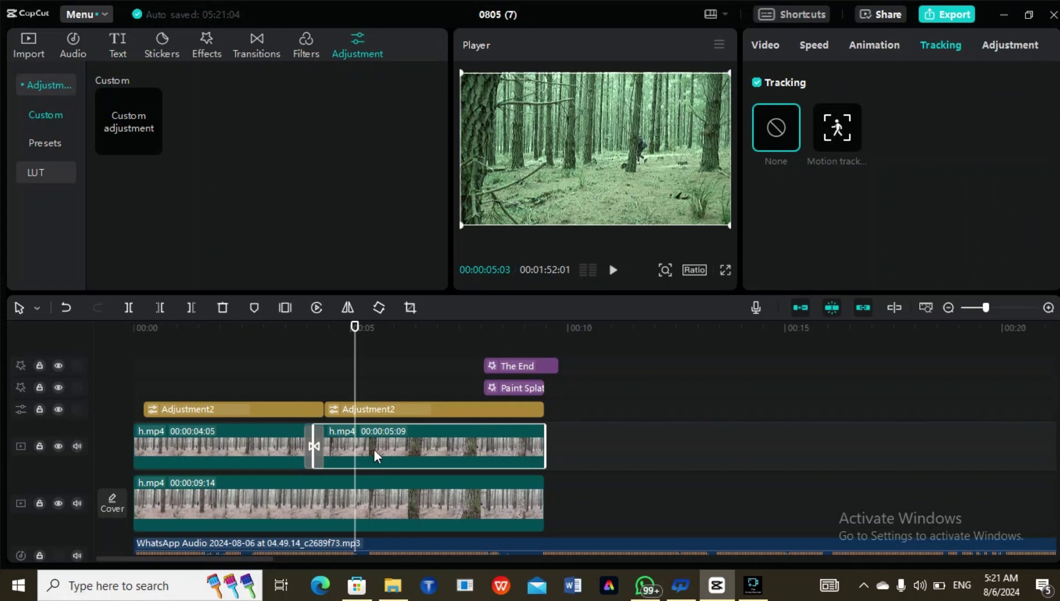
{"action": "key", "text": "ctrl+z"}
{"action": "key", "text": "Delete"}
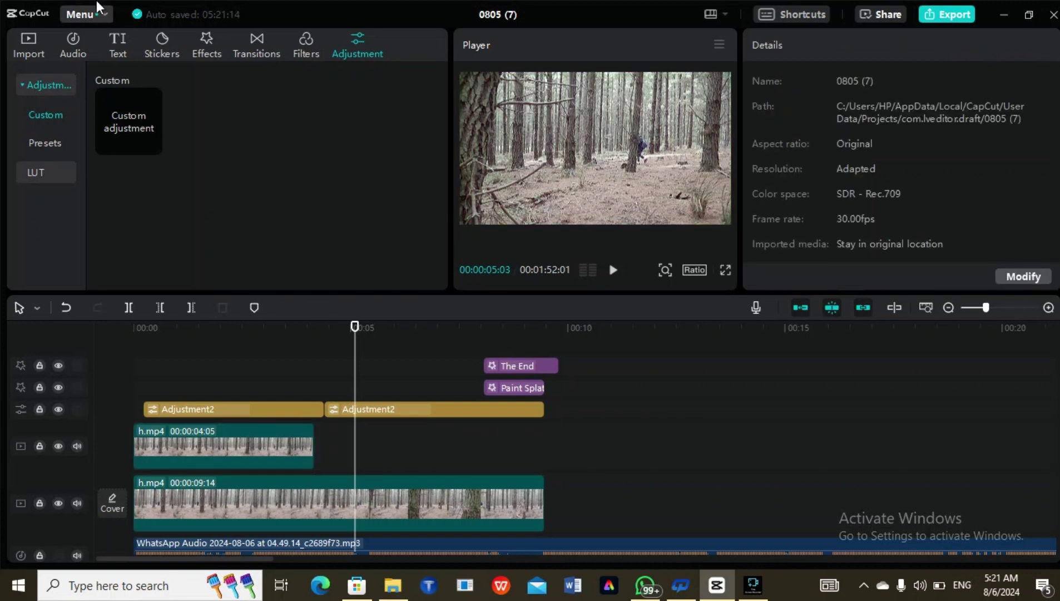
- Create a new project and confirm leaving the current one
{"action": "left_click", "coordinate": [84, 16]}
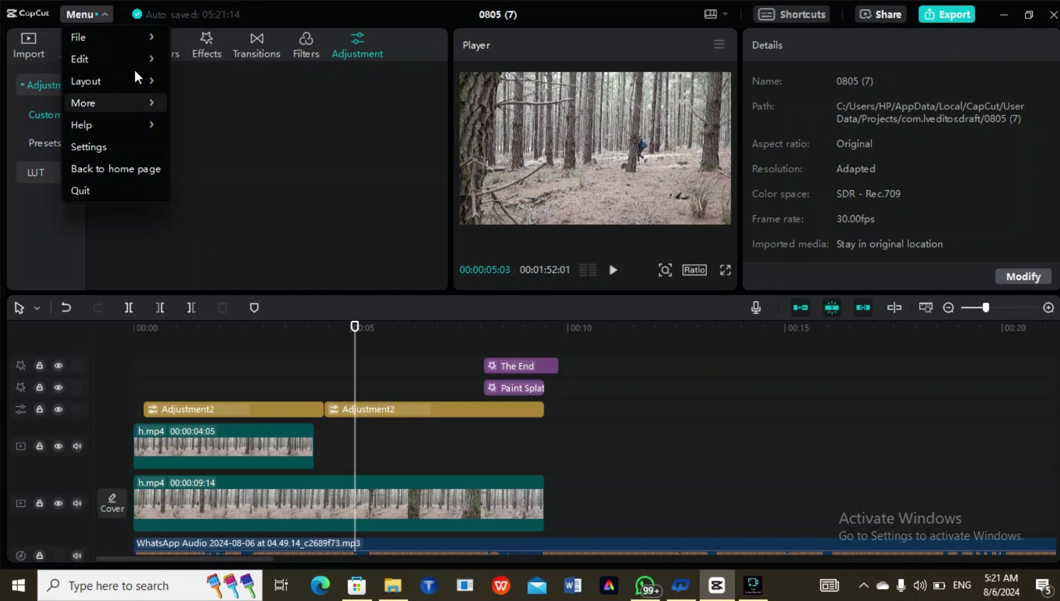
{"action": "mouse_move", "coordinate": [93, 81]}
{"action": "mouse_move", "coordinate": [92, 37]}
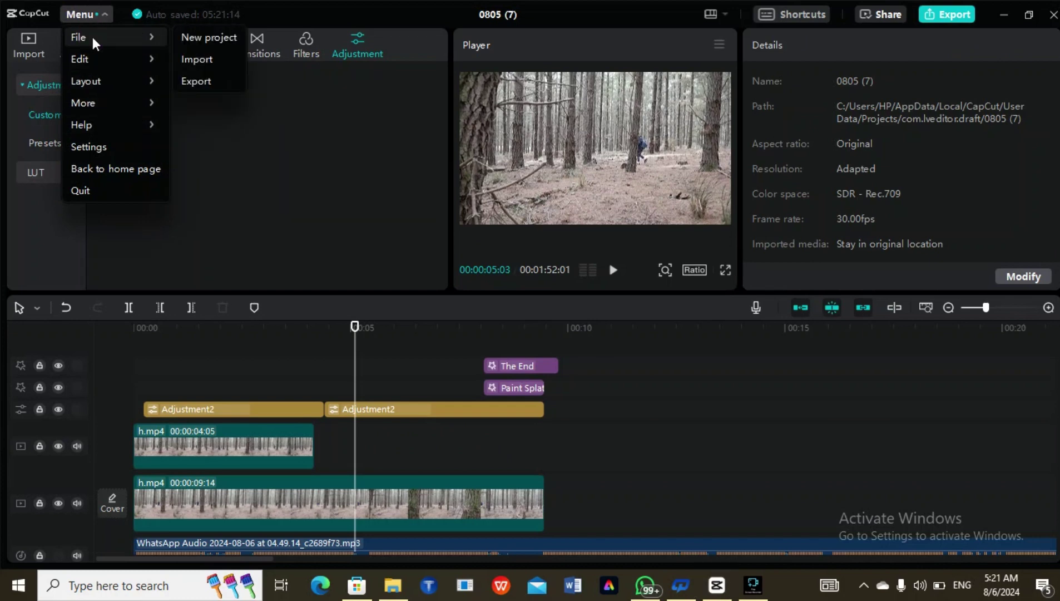
{"action": "left_click", "coordinate": [226, 37]}
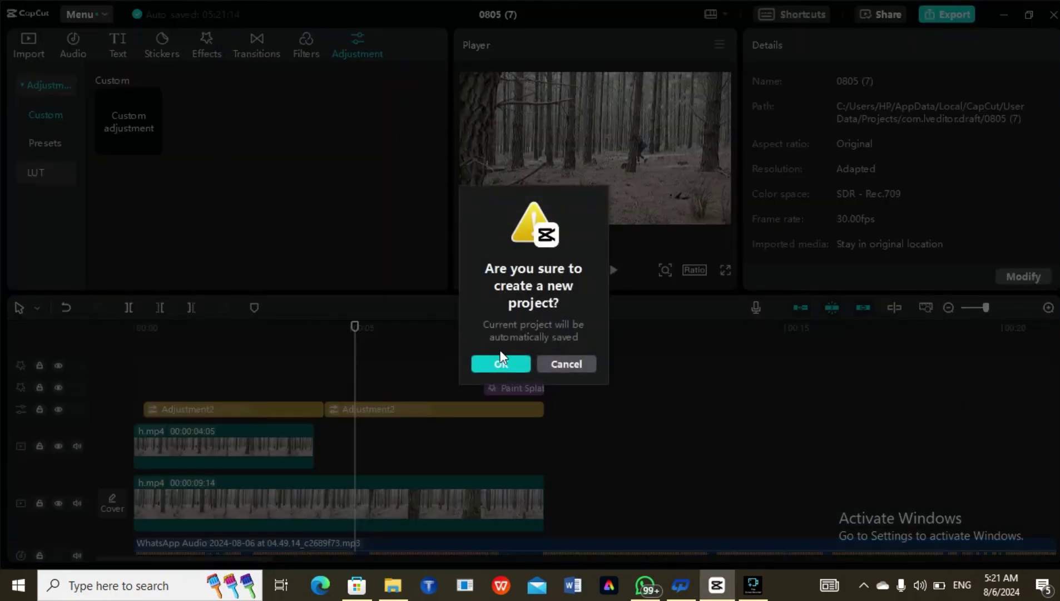
{"action": "left_click", "coordinate": [500, 359]}
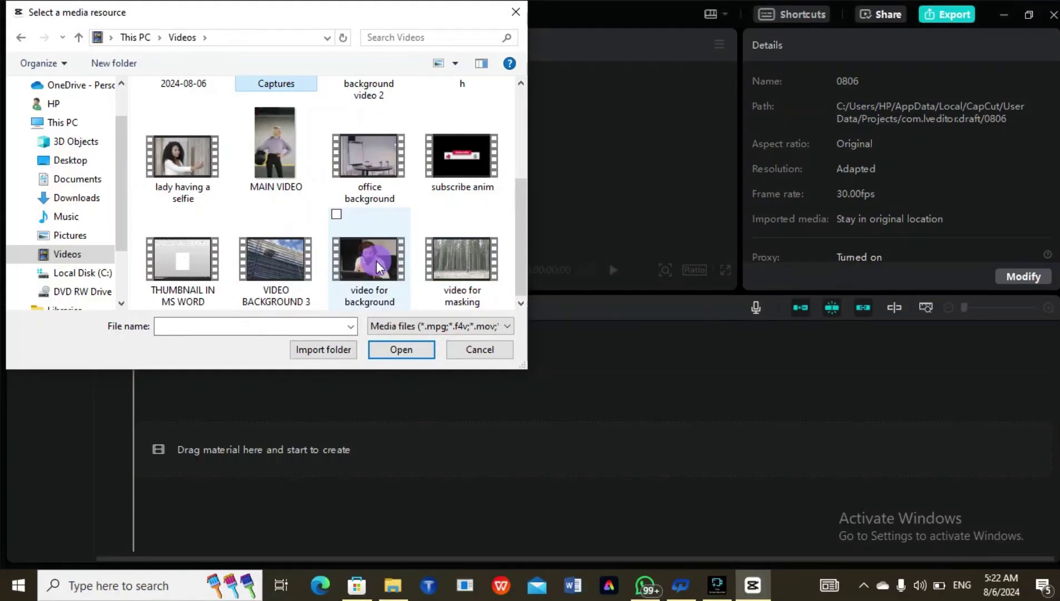
- Import the file "video for background", preview it and add it to the timeline
{"action": "left_click", "coordinate": [376, 260]}
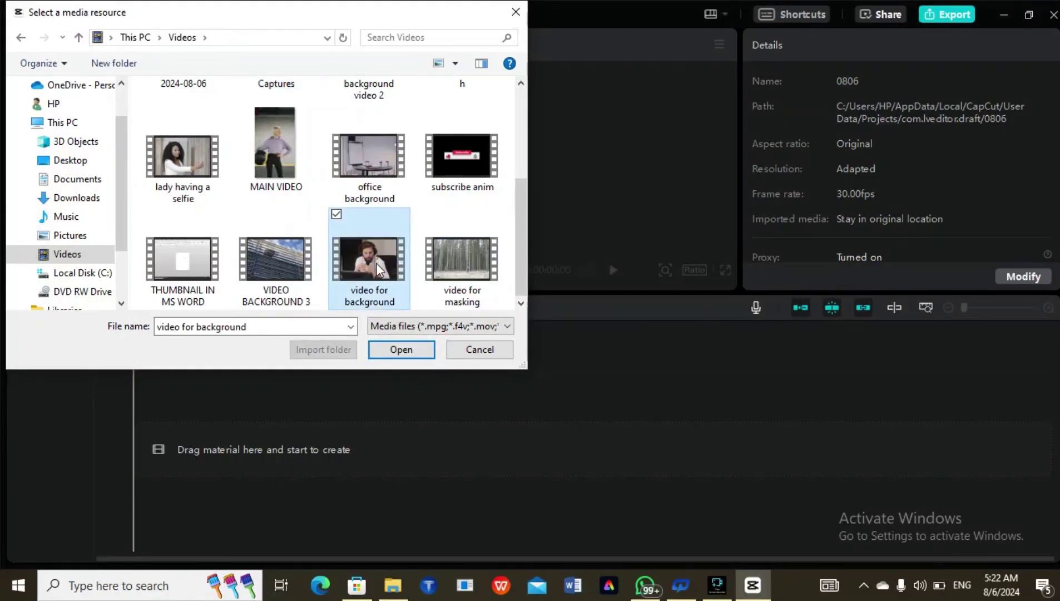
{"action": "left_click", "coordinate": [403, 349]}
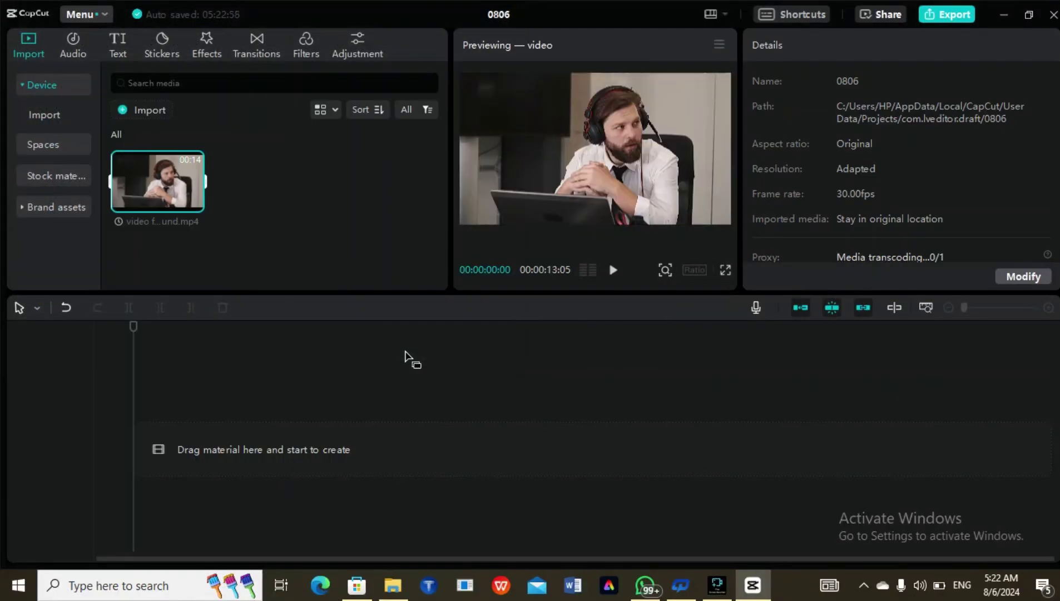
{"action": "left_click", "coordinate": [610, 273]}
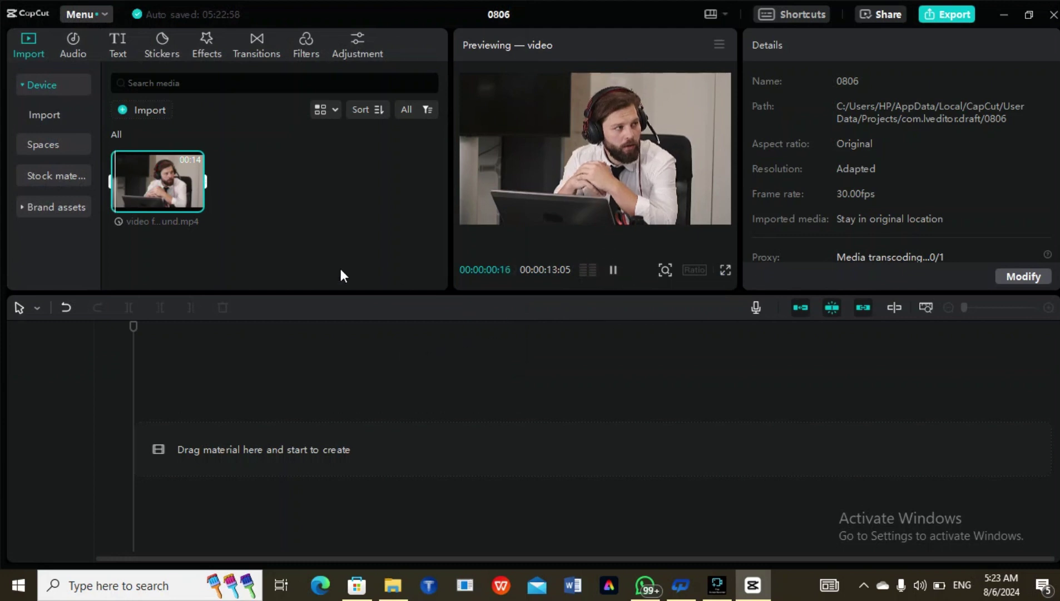
{"action": "left_click", "coordinate": [195, 203]}
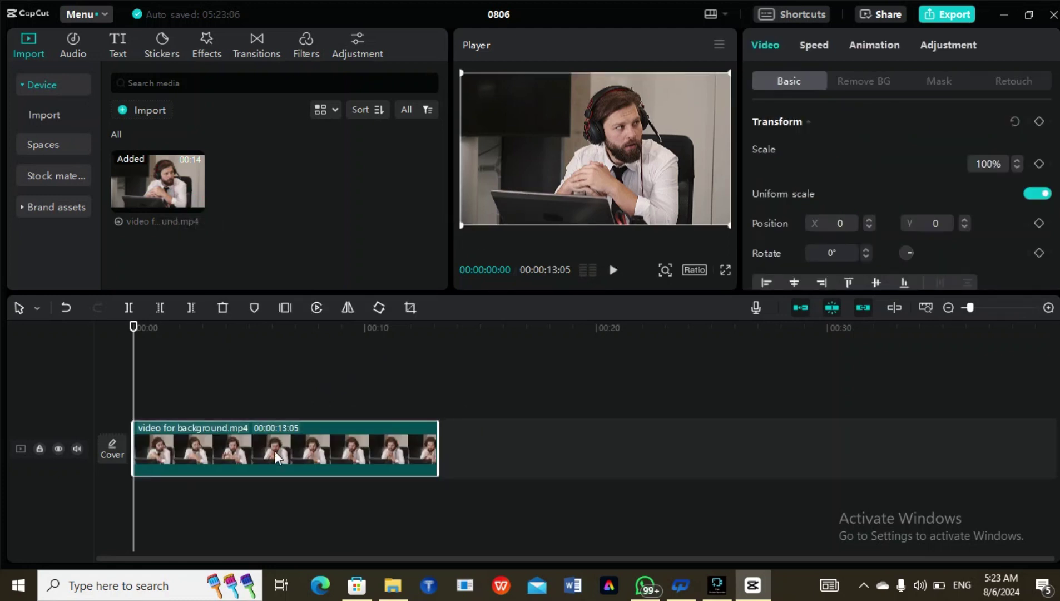
- Mirror the "video for background.mp4" clip horizontally
{"action": "left_click", "coordinate": [347, 307]}
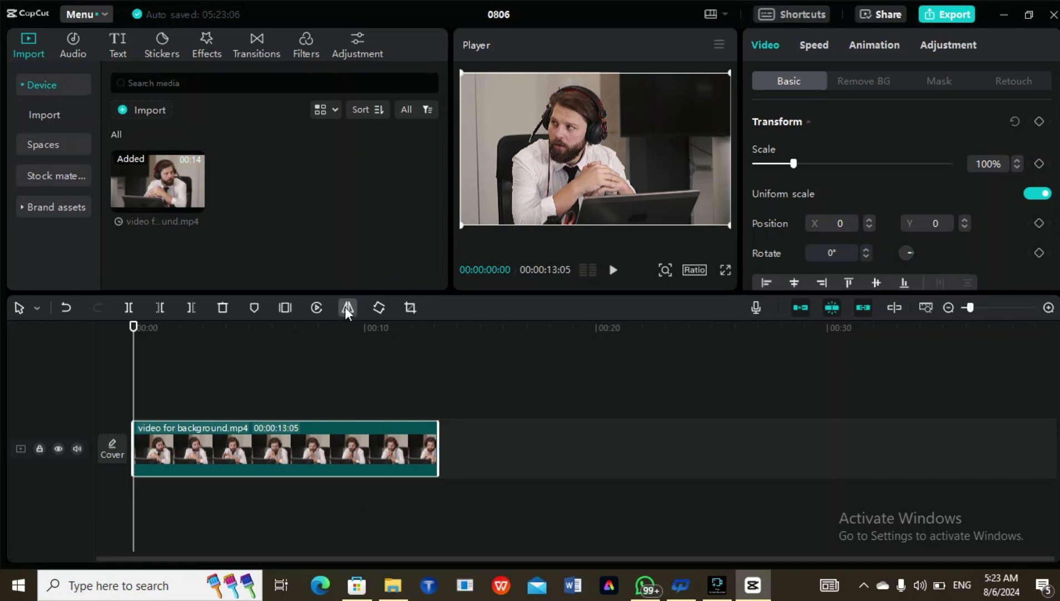
{"action": "left_click", "coordinate": [347, 308]}
{"action": "left_click", "coordinate": [346, 307]}
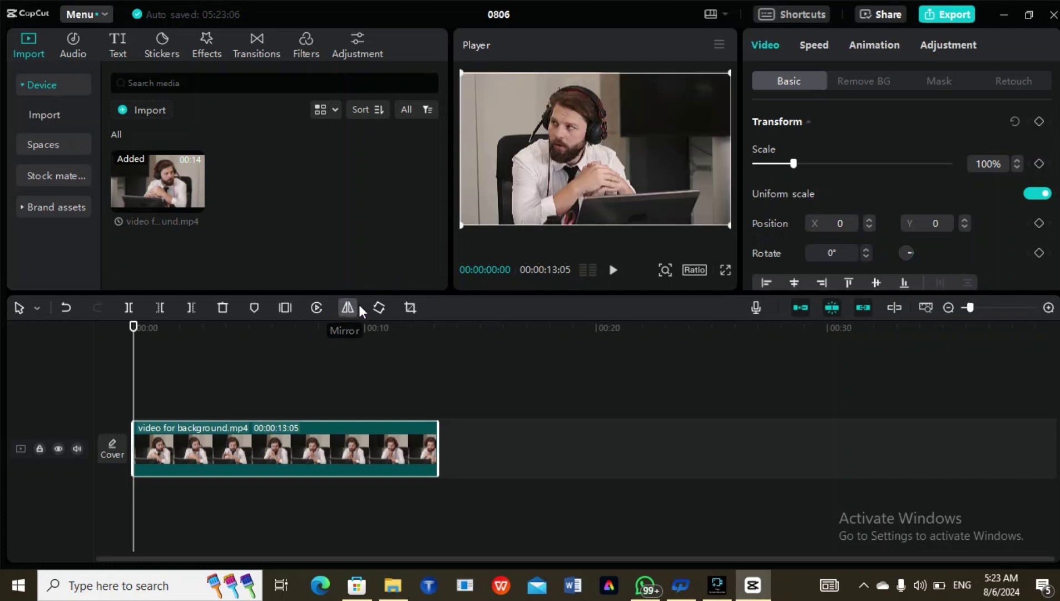
- Mirror the "video for background.mp4" clip again, and flip it back
{"action": "left_click", "coordinate": [346, 306]}
{"action": "left_click", "coordinate": [346, 307]}
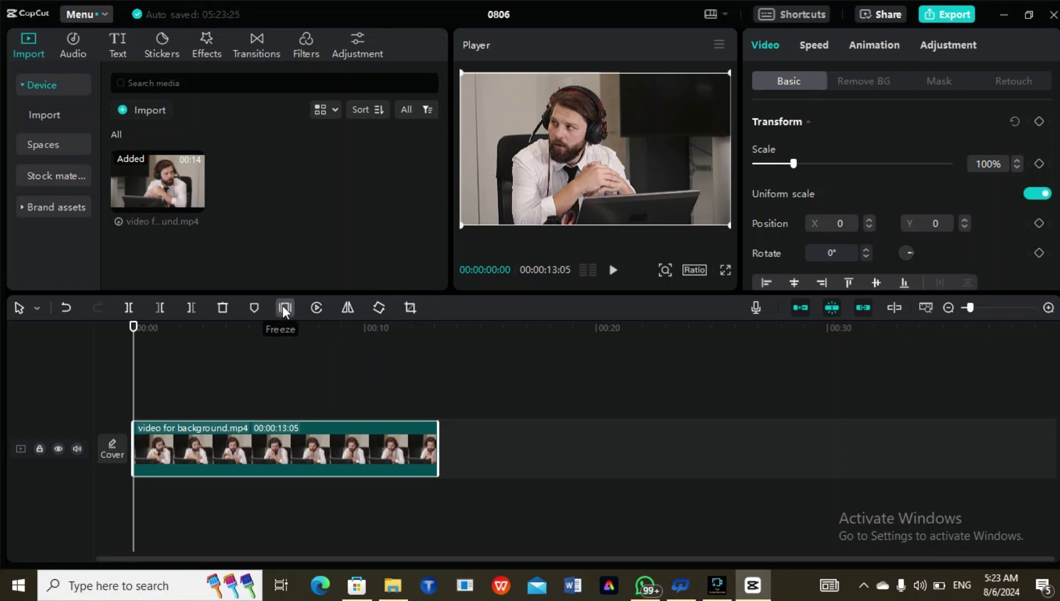
- Insert a freeze frame at the start of the "video for background.mp4" clip and play back the opening seconds
{"action": "left_click", "coordinate": [209, 338]}
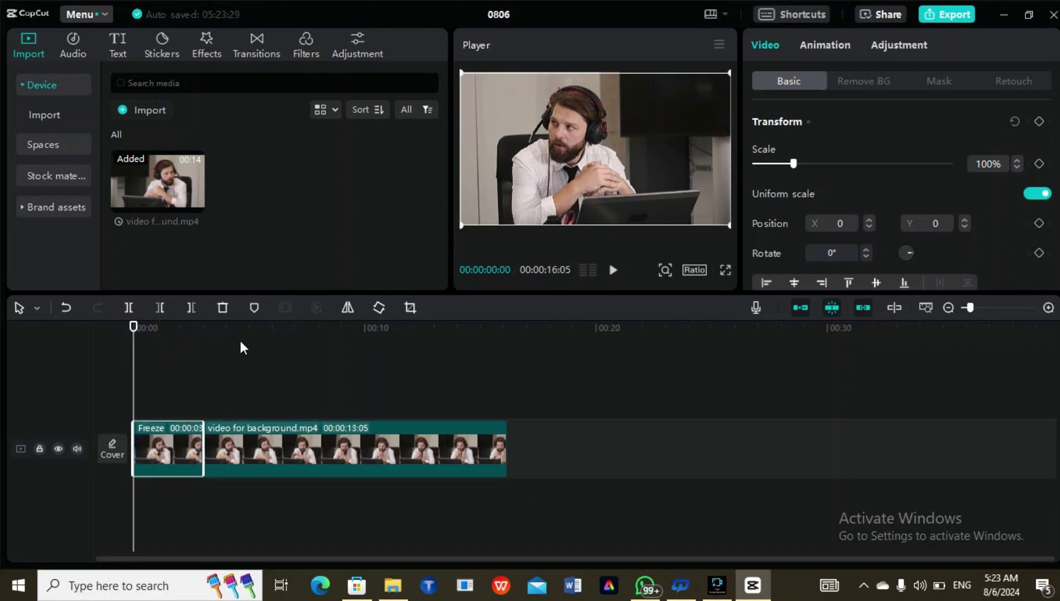
{"action": "left_click", "coordinate": [613, 272]}
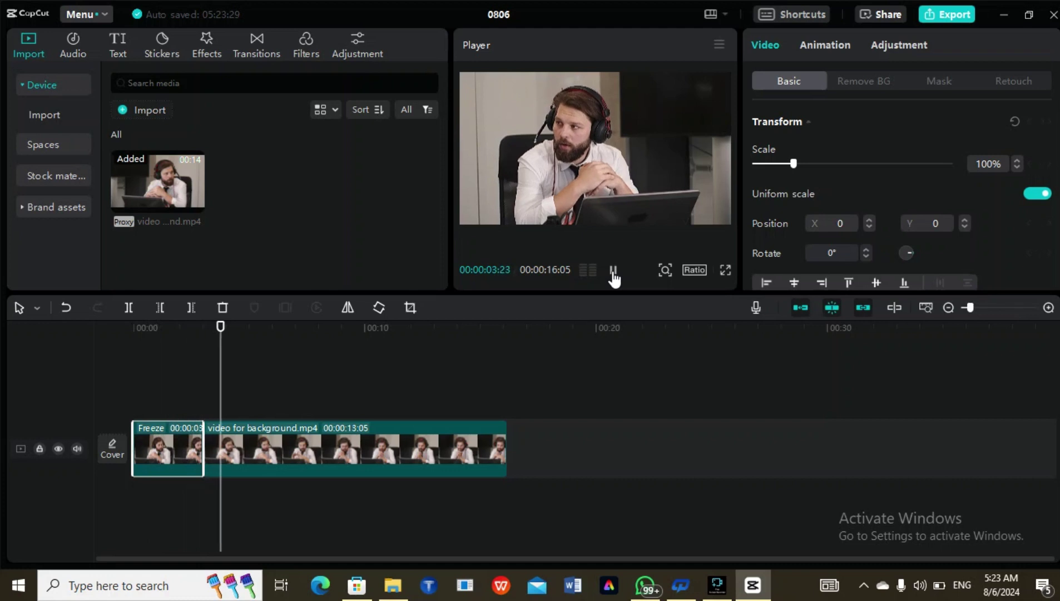
{"action": "left_click", "coordinate": [613, 272]}
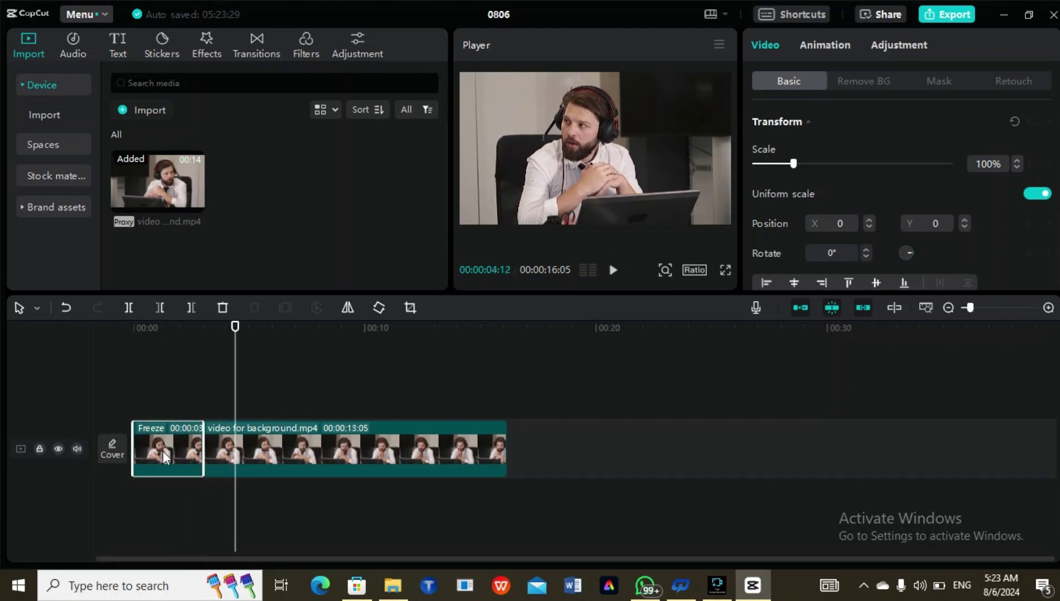
- Delete the freeze segment from the timeline and return the playhead to the start
{"action": "key", "text": "Delete"}
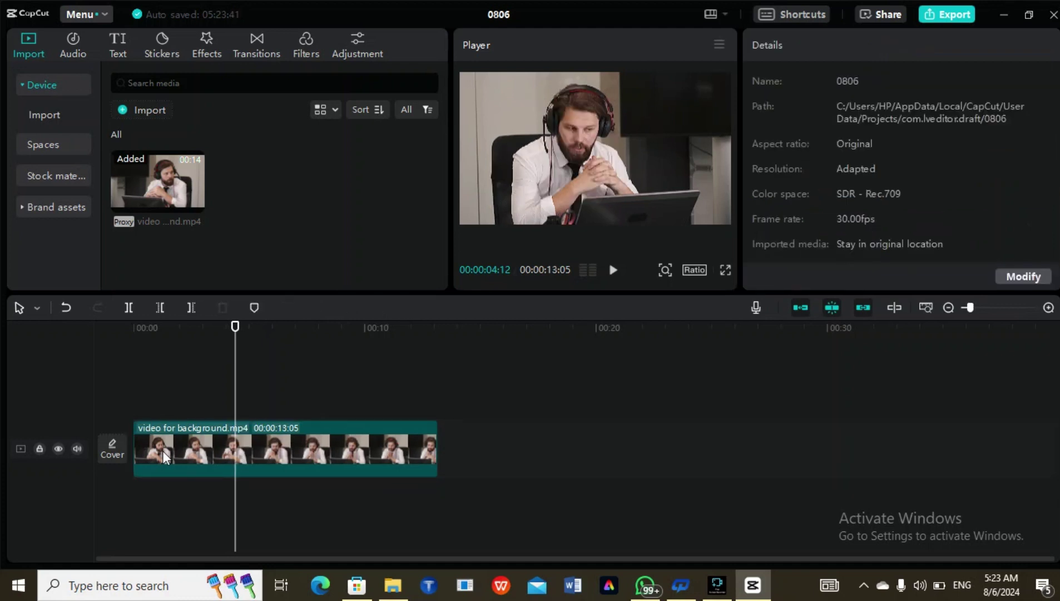
{"action": "left_click_drag", "start_coordinate": [236, 320], "coordinate": [115, 338]}
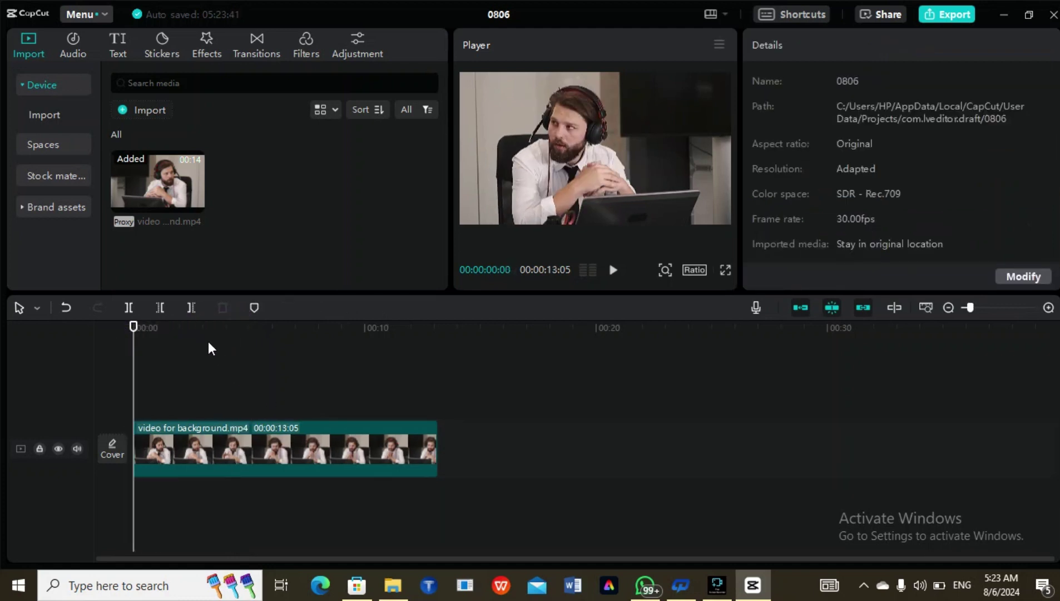